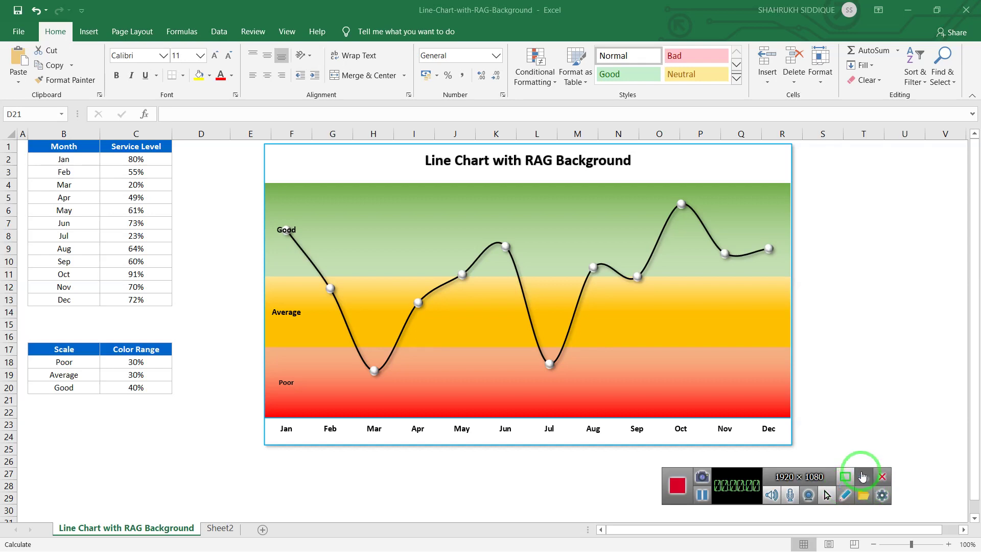
Review the month list and the Scale/Color Range table with its 30%, 30% and 40% values.
left_click(861, 472)
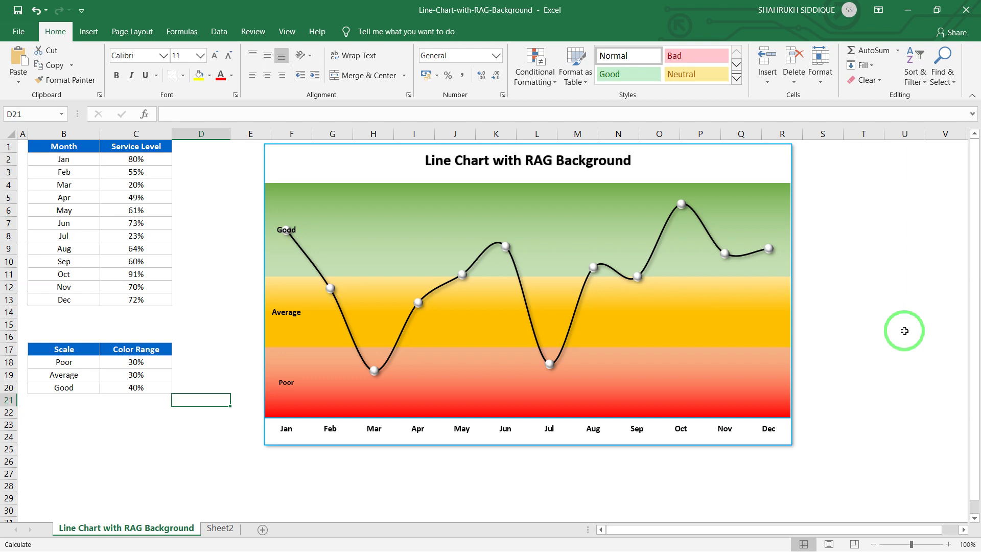
left_click_drag(63, 149, 62, 276)
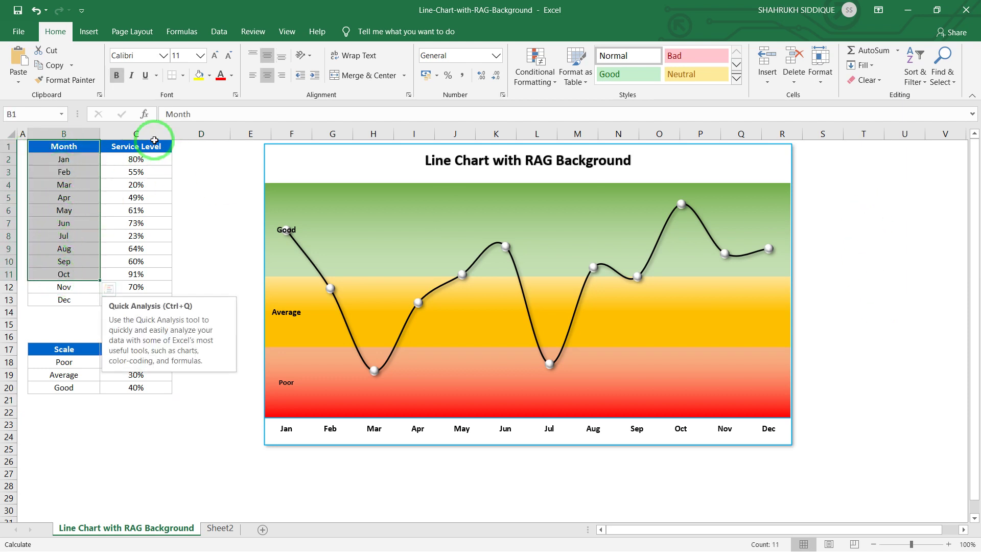
left_click(62, 413)
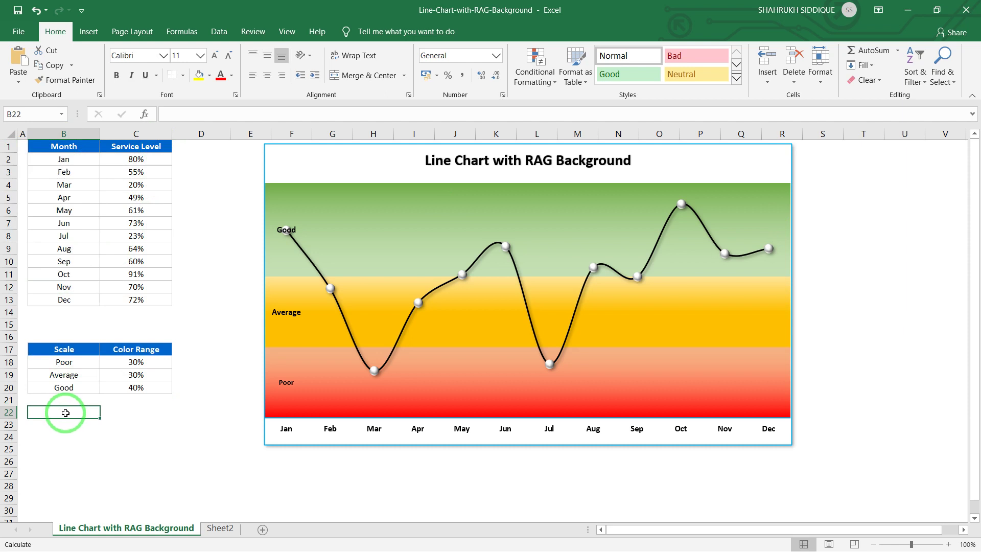
left_click(121, 362)
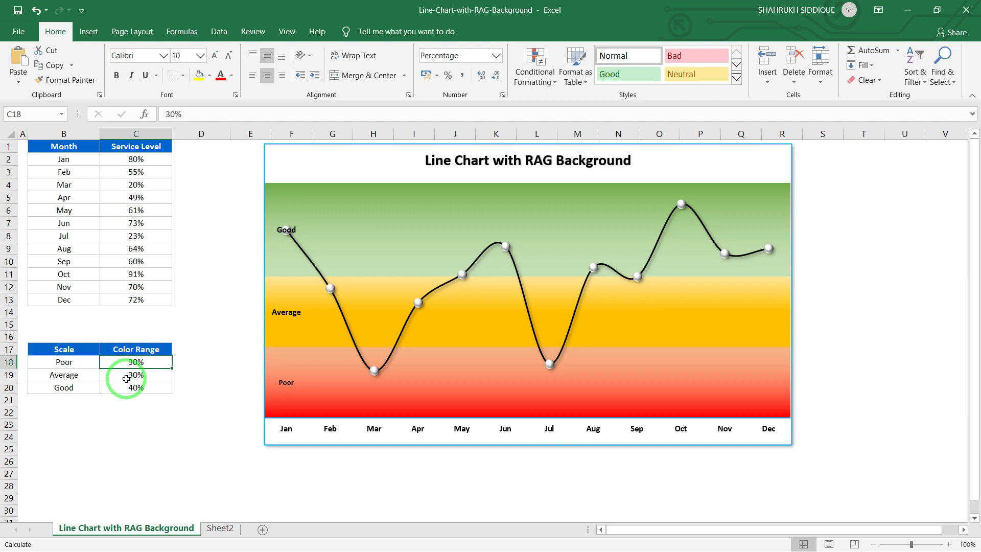
left_click(126, 377)
mouse_move(286, 382)
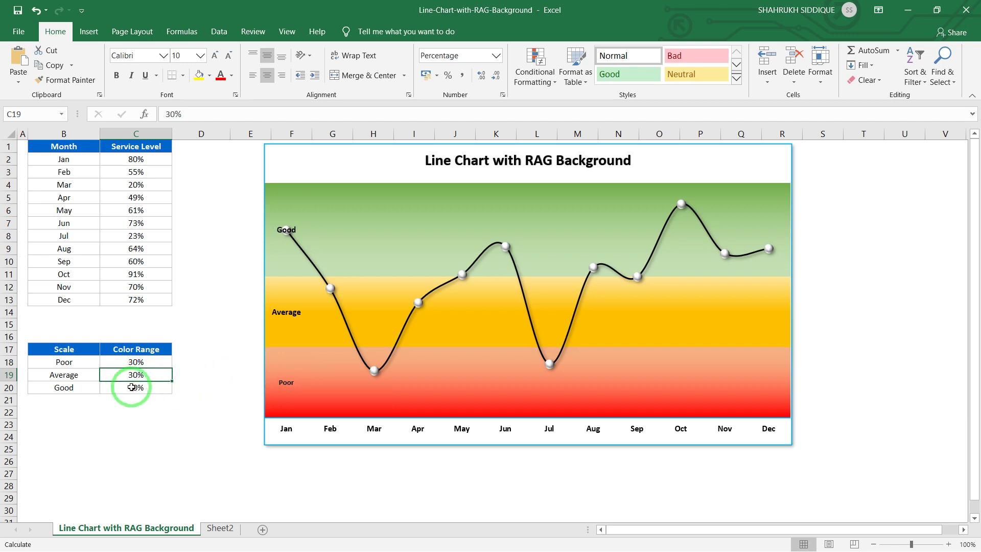
left_click(156, 389)
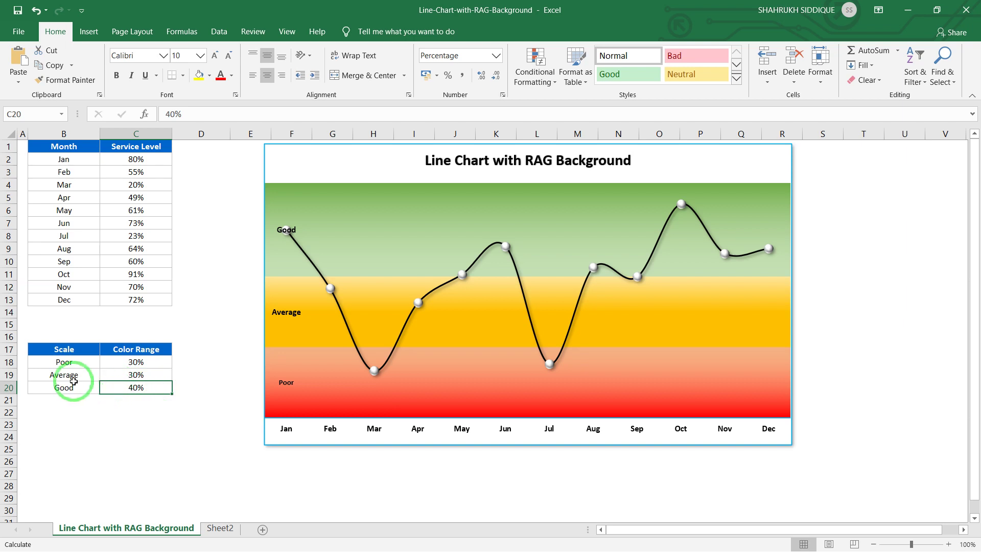
mouse_move(75, 349)
left_mouse_down()
mouse_move(134, 375)
mouse_move(136, 387)
left_mouse_up()
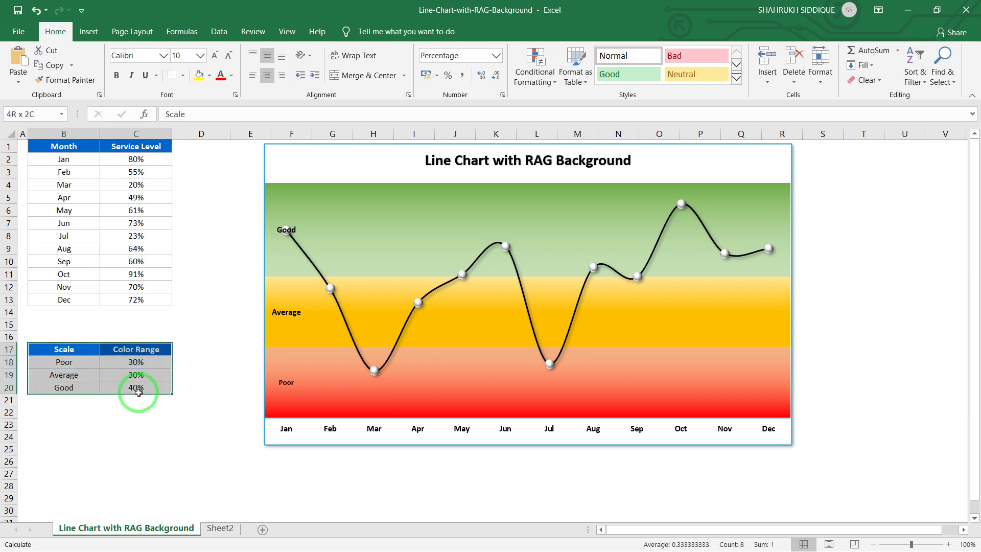
Copy columns B and C and start a new blank workbook.
left_click(52, 136)
left_click_drag(52, 136, 137, 148)
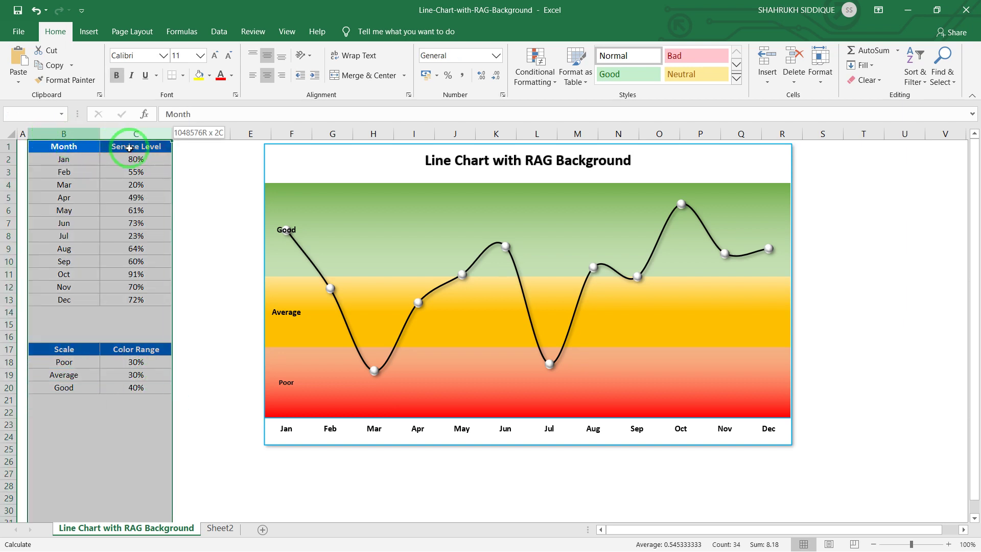
key("ctrl+c")
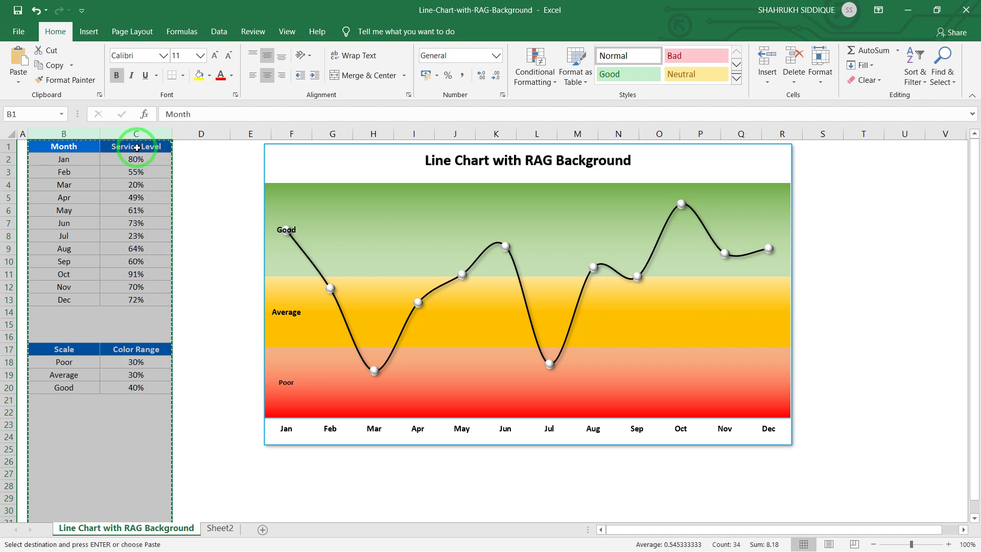
left_click(937, 10)
left_click(783, 103)
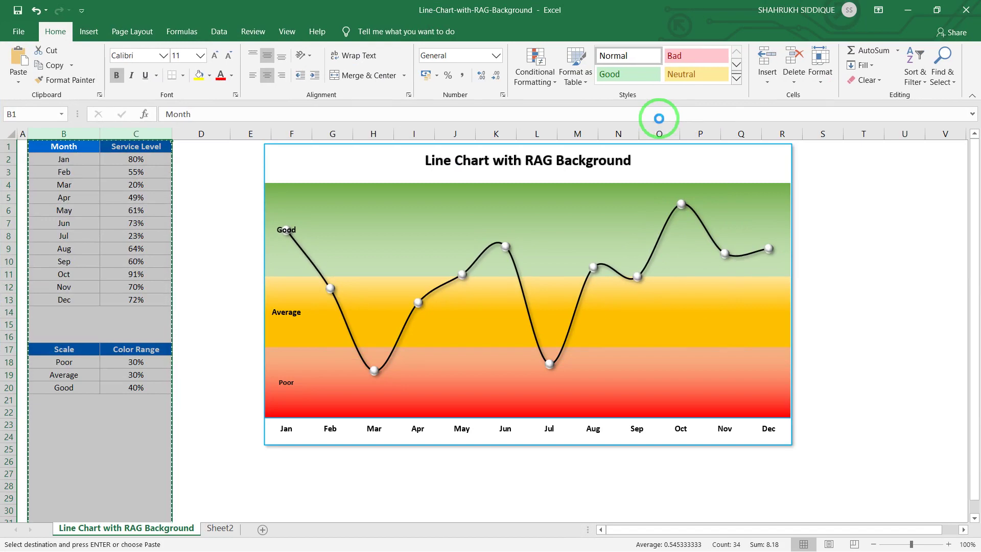
key("ctrl+n")
Paste the tables at A1 and link C1 to the Poor label with =A18.
key("ctrl+v")
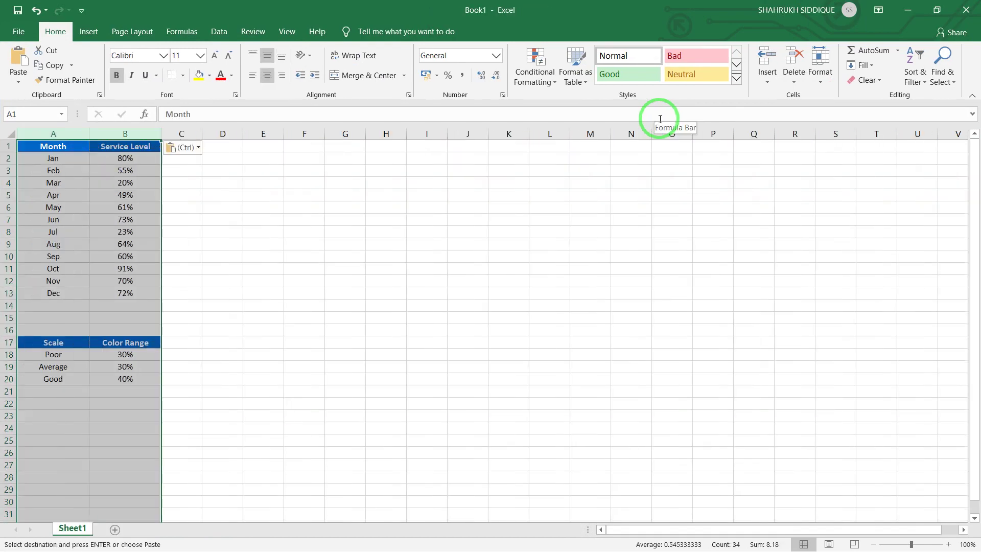
left_click(225, 160)
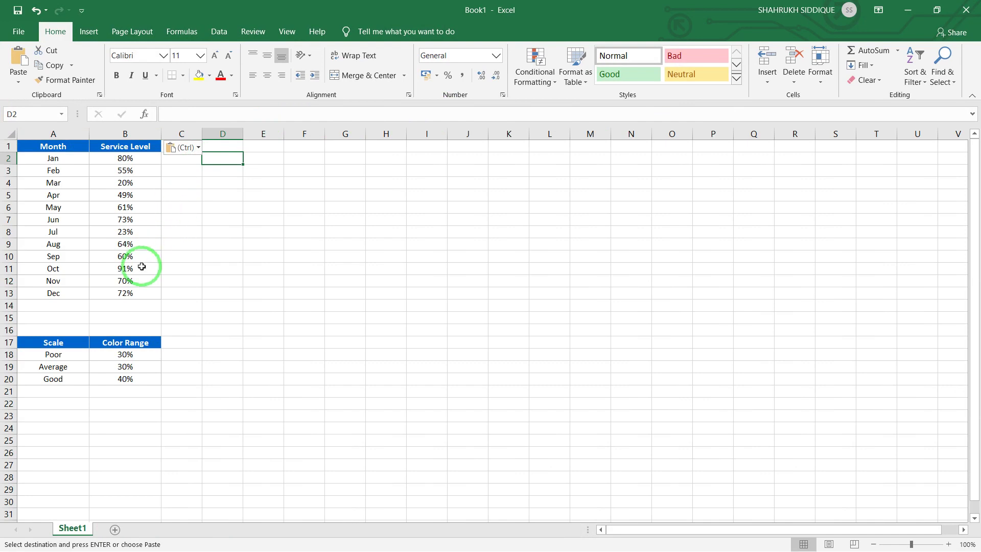
left_click(166, 191)
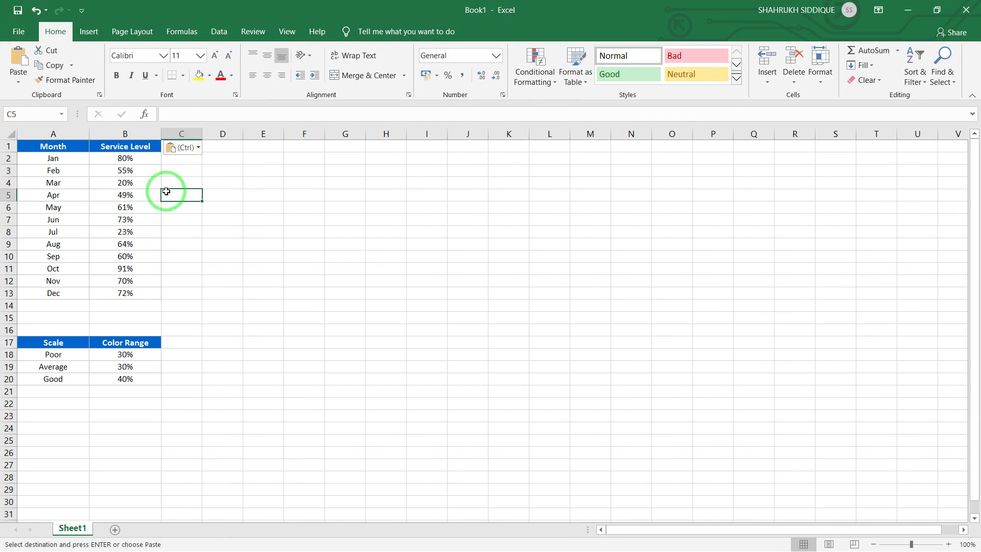
key("Up")
key("Up")
key("Up")
key("Up")
type("=")
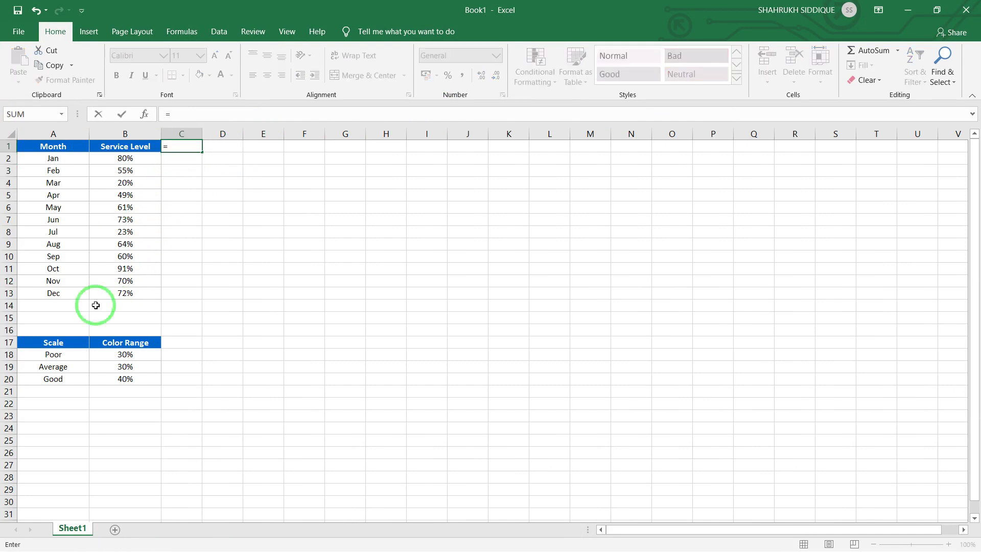
left_click(71, 354)
key("Return")
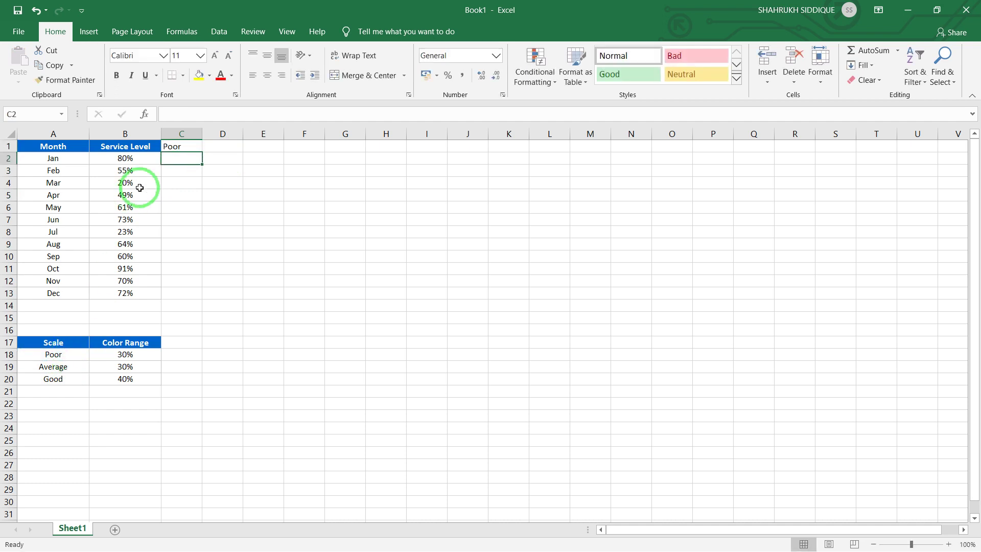
Link D1 and E1 to the Average and Good labels (=A19, =A20).
left_click(223, 146)
type("=")
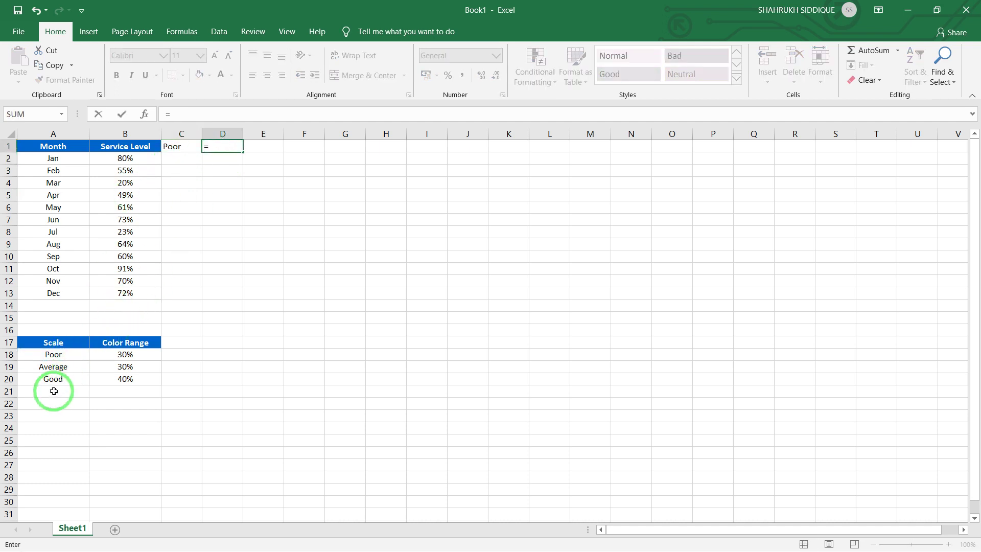
left_click(76, 367)
key("Return")
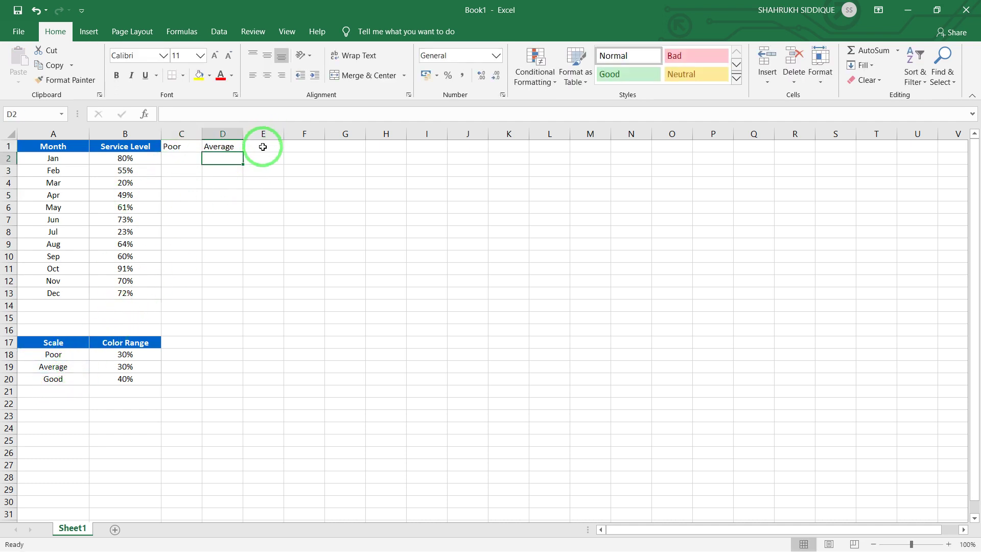
left_click(263, 146)
type("=")
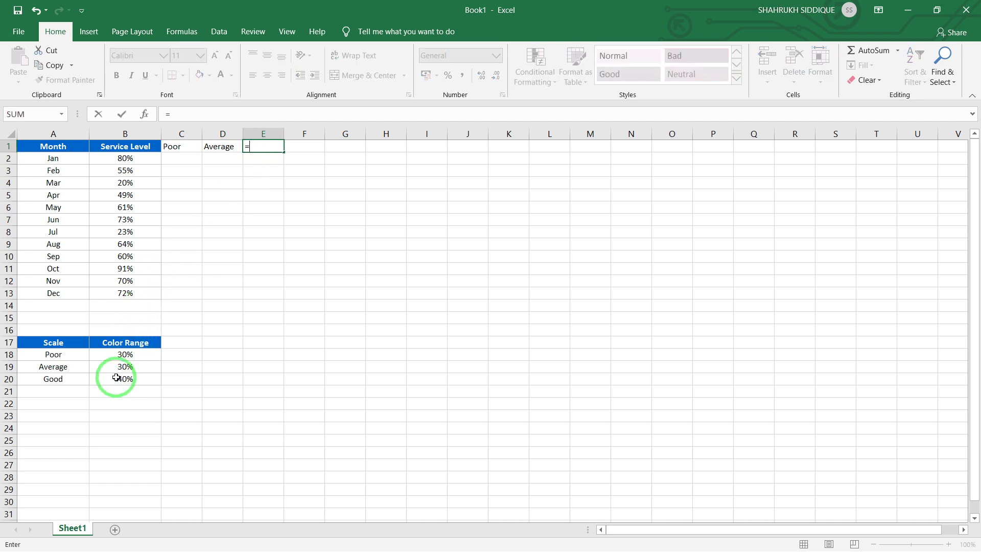
left_click(74, 382)
key("Return")
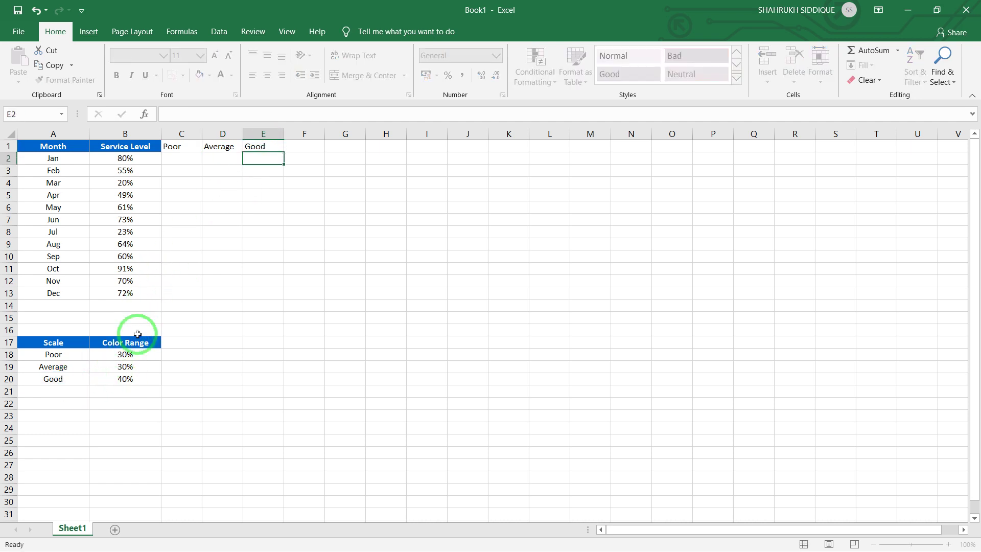
Copy the Month header's formatting onto C1:E1 with Format Painter.
left_click(65, 144)
left_click(66, 80)
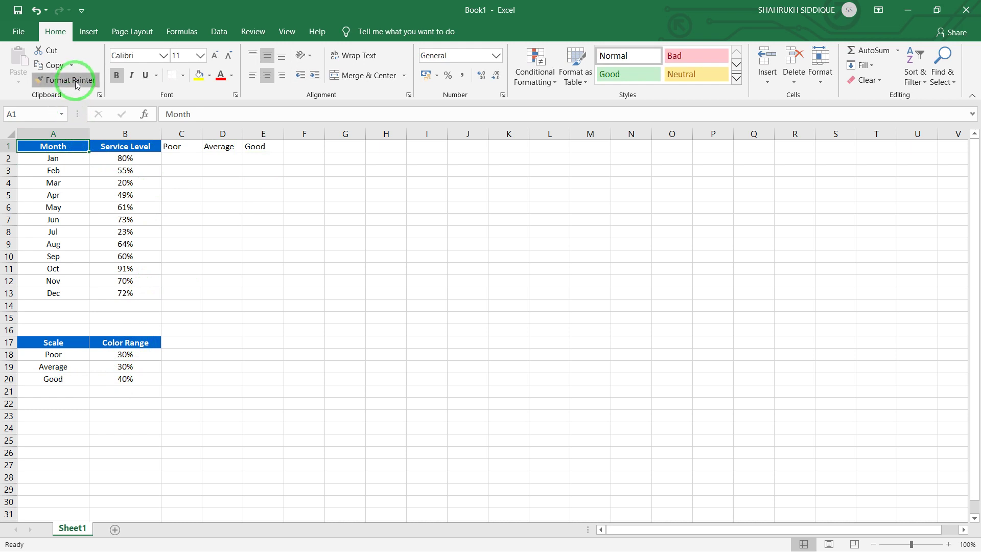
left_click_drag(174, 146, 256, 142)
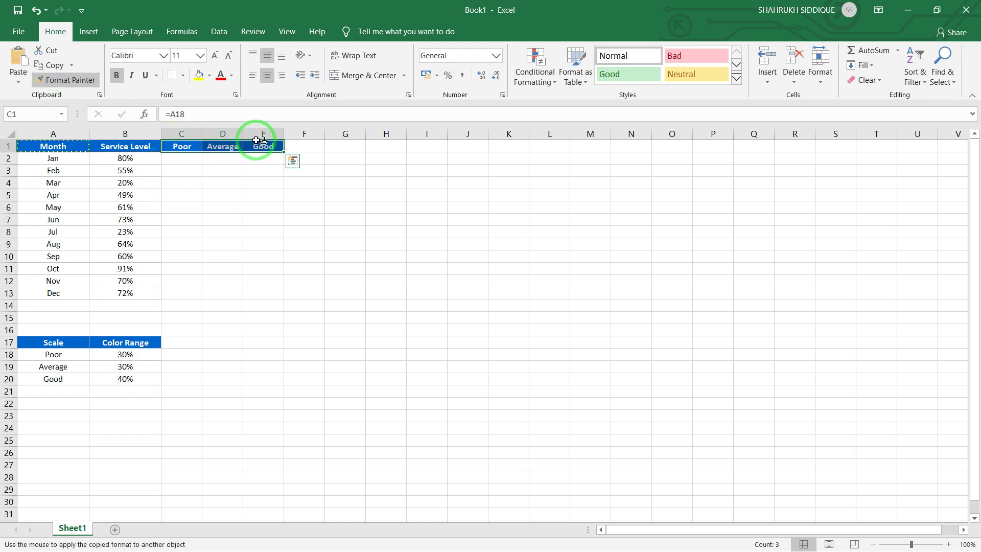
Fill C2:C13 with =$B$18 so every Poor value reads 30%.
left_click(178, 159)
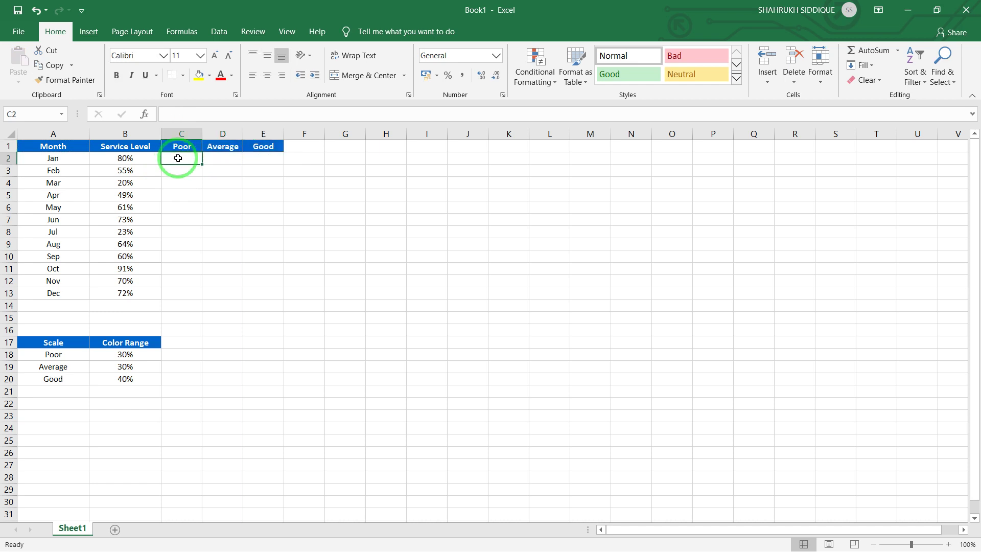
type("30")
key("Escape")
type("=")
left_click(121, 354)
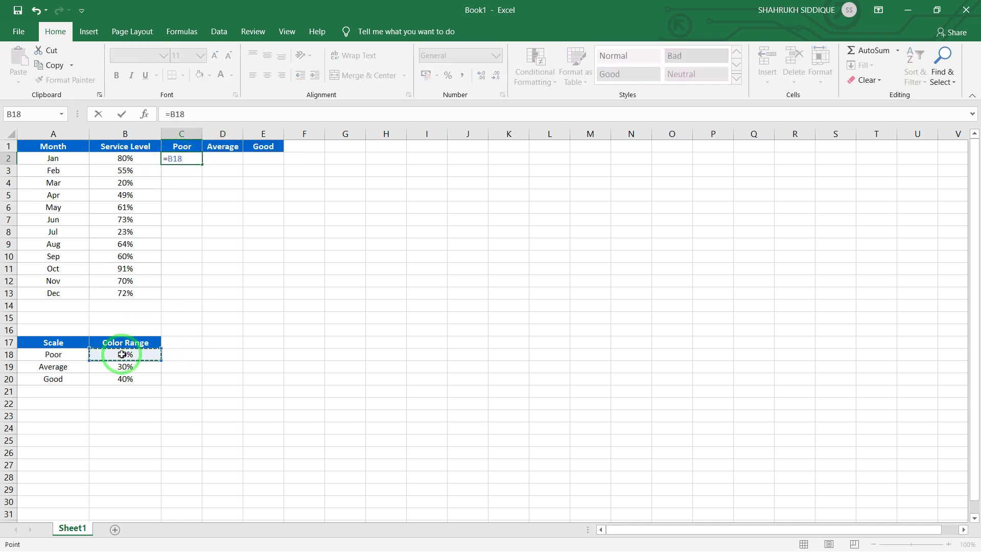
key("Return")
key("Up")
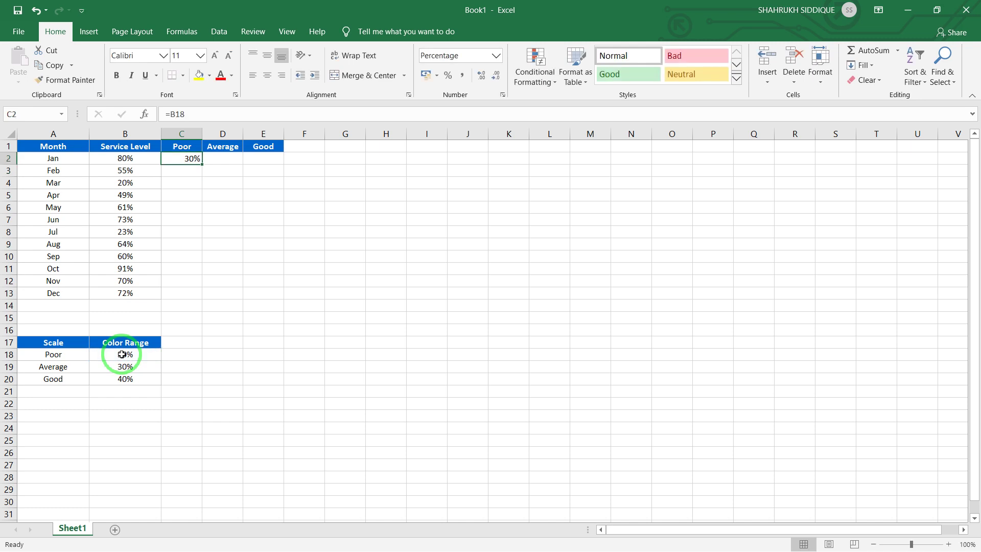
key("F2")
key("F4")
key("Return")
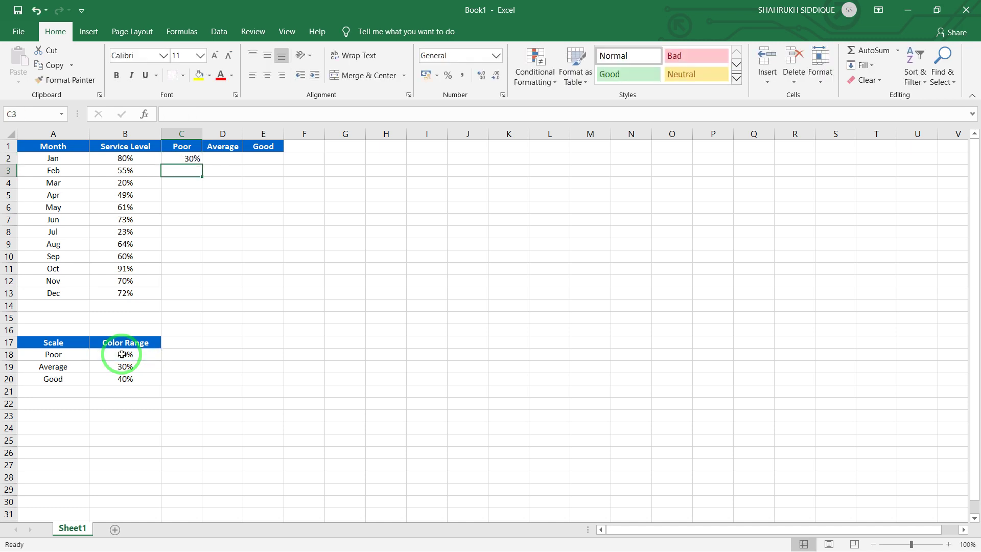
key("Up")
double_click(203, 164)
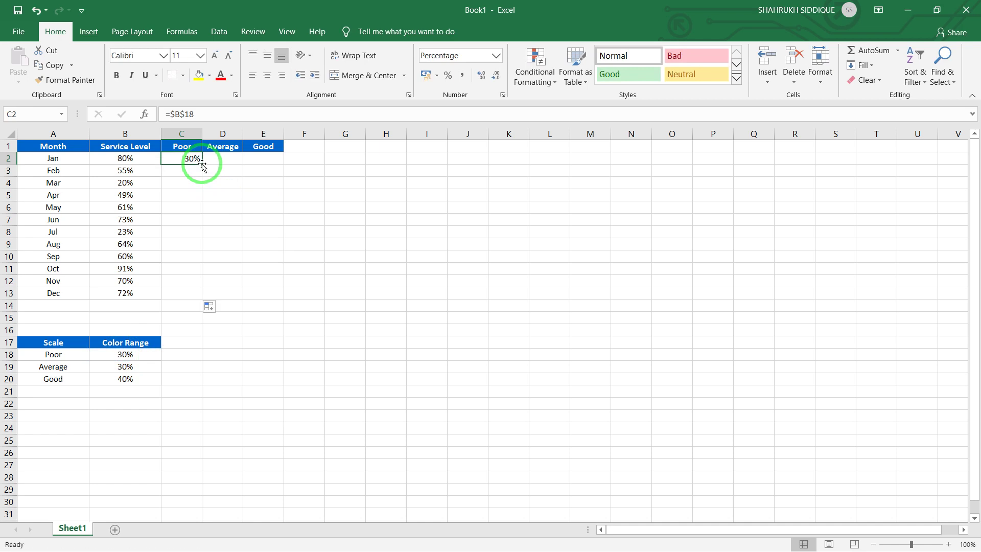
Fill D2:D13 with =$B$19 so every Average value reads 30%.
left_click(227, 156)
type("=")
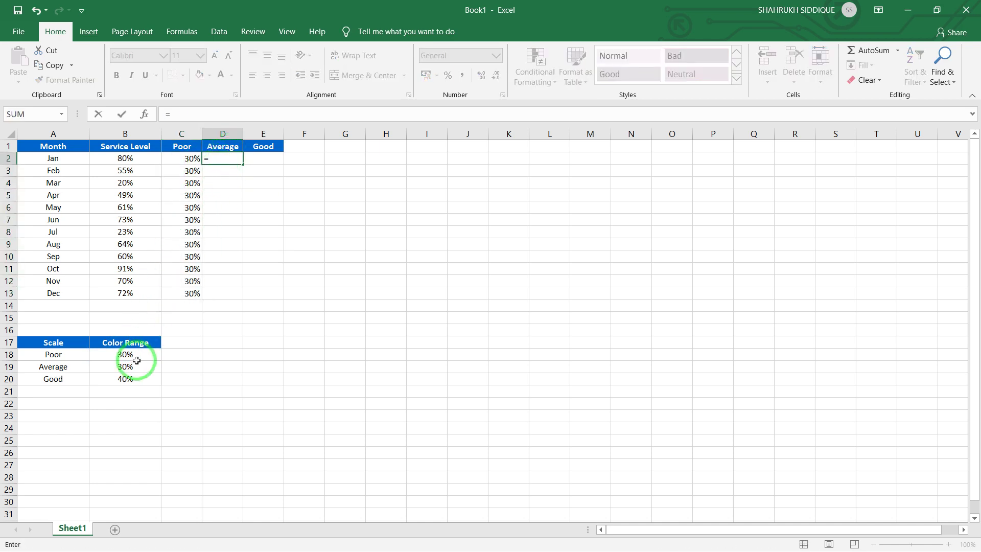
left_click(135, 366)
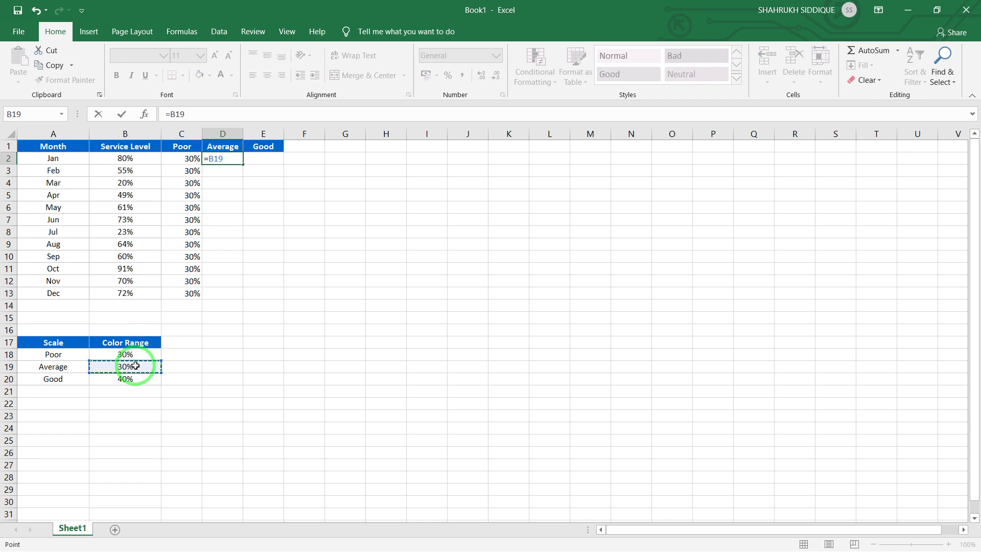
key("F4")
key("Return")
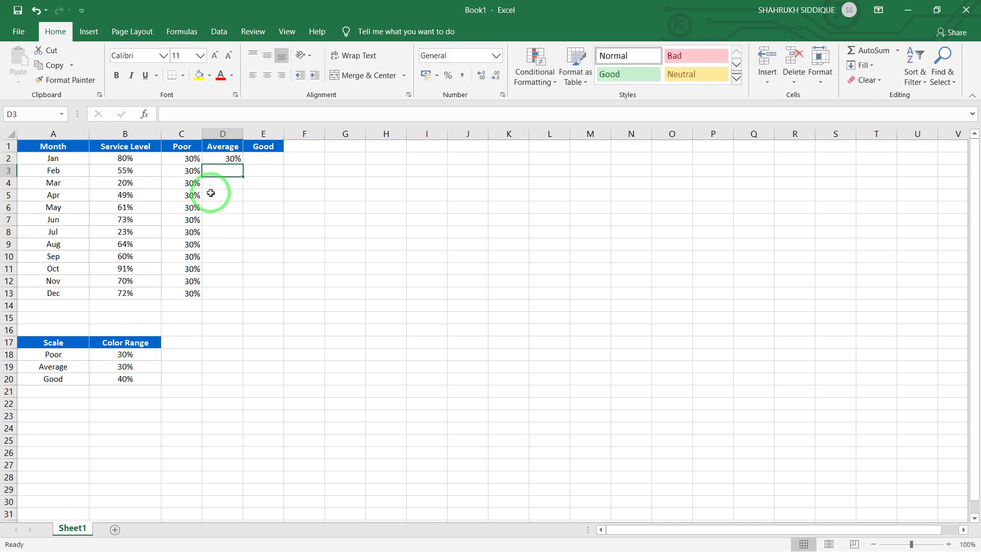
left_click(231, 155)
double_click(244, 162)
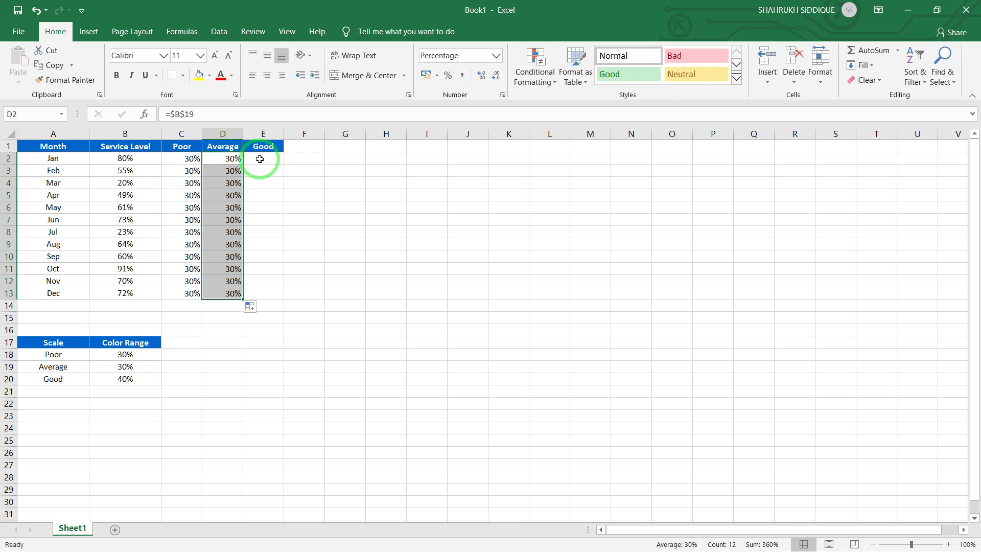
Fill E2:E13 with =$B$20 so every Good value reads 40%.
left_click(260, 159)
type("=")
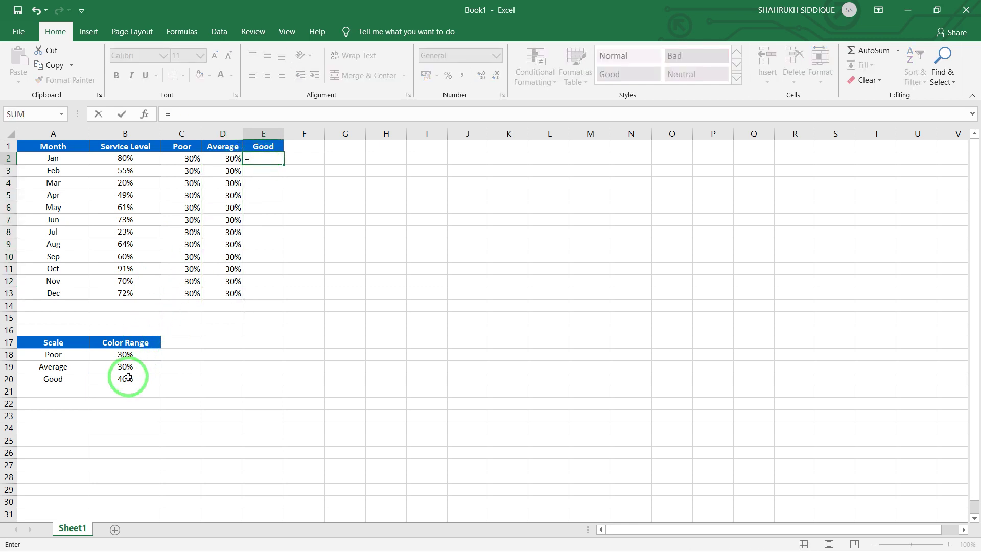
left_click(125, 378)
key("Return")
key("Up")
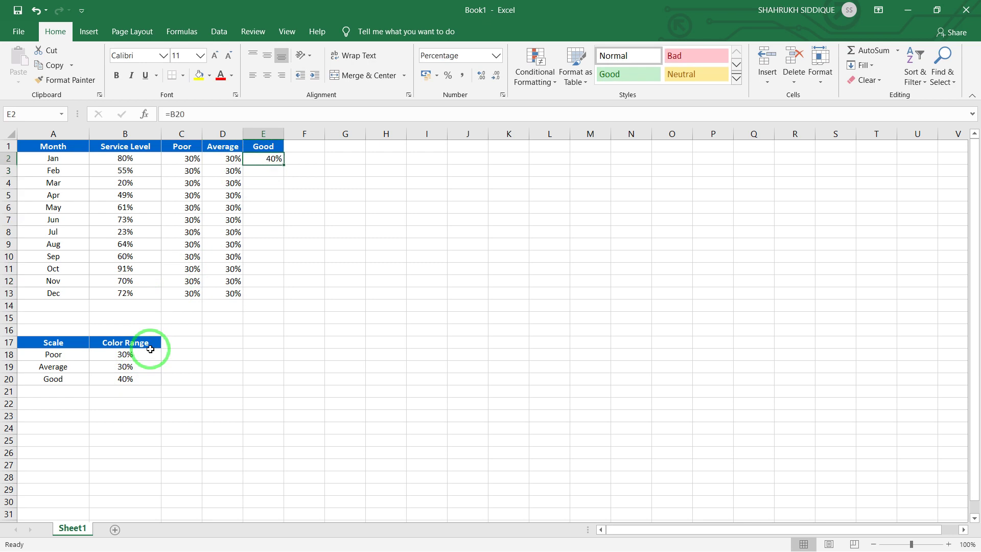
key("F2")
key("F4")
key("ctrl+Return")
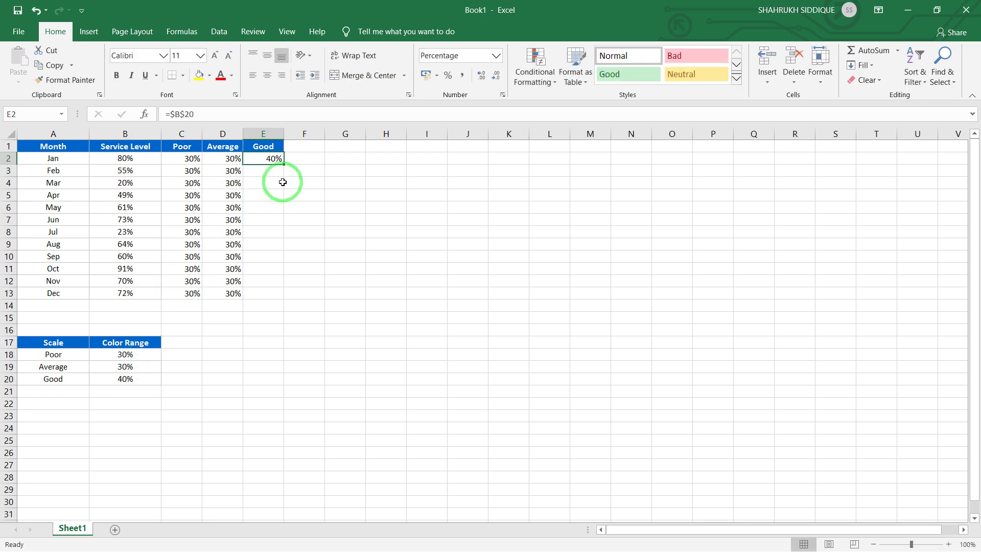
double_click(283, 164)
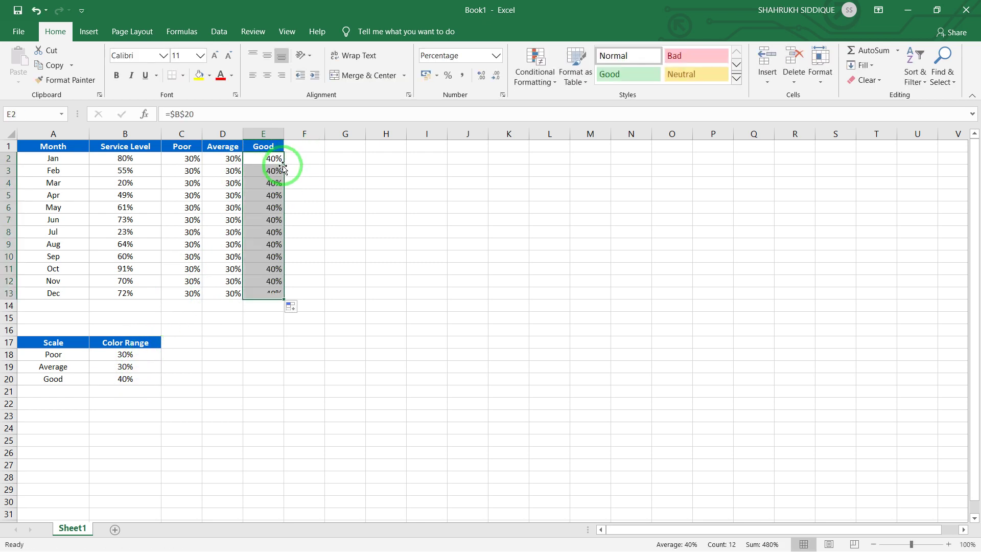
left_click(372, 178)
left_click_drag(184, 159, 279, 158)
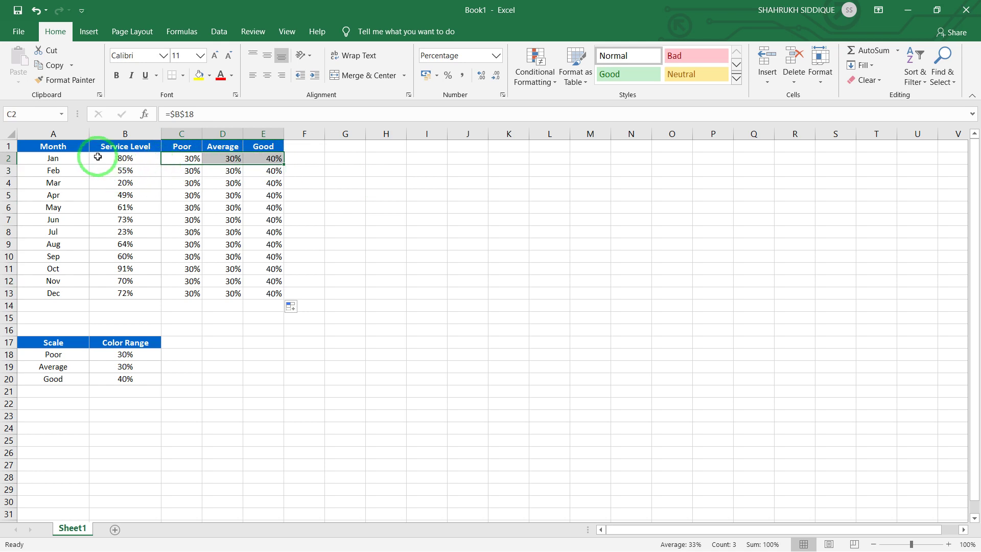
Insert a Stacked Column chart from the table starting at A1.
left_click(51, 146)
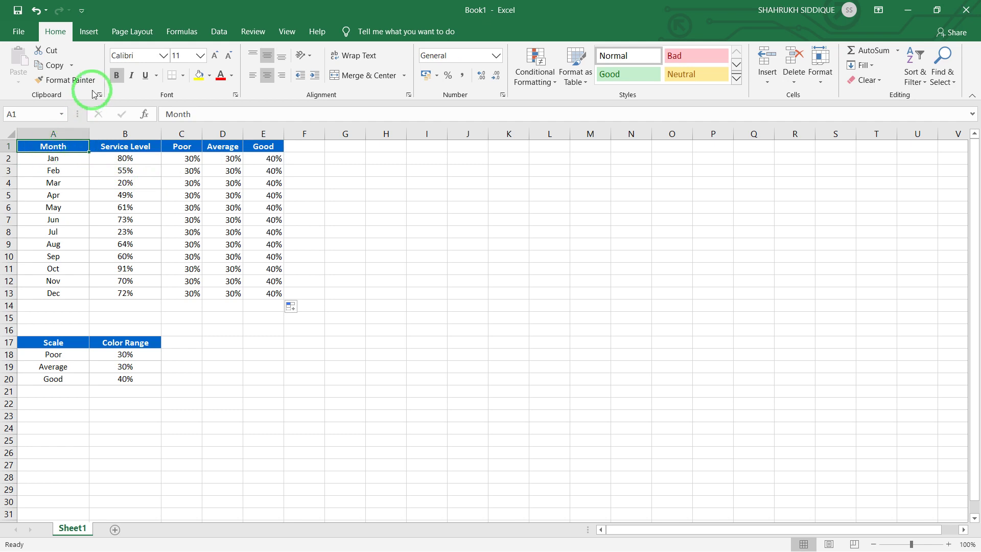
left_click(88, 31)
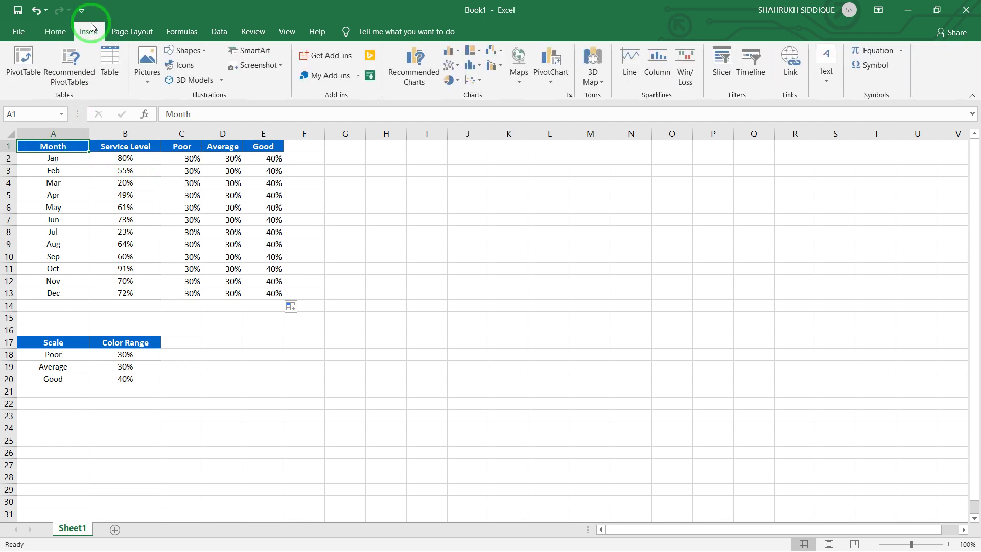
left_click(457, 54)
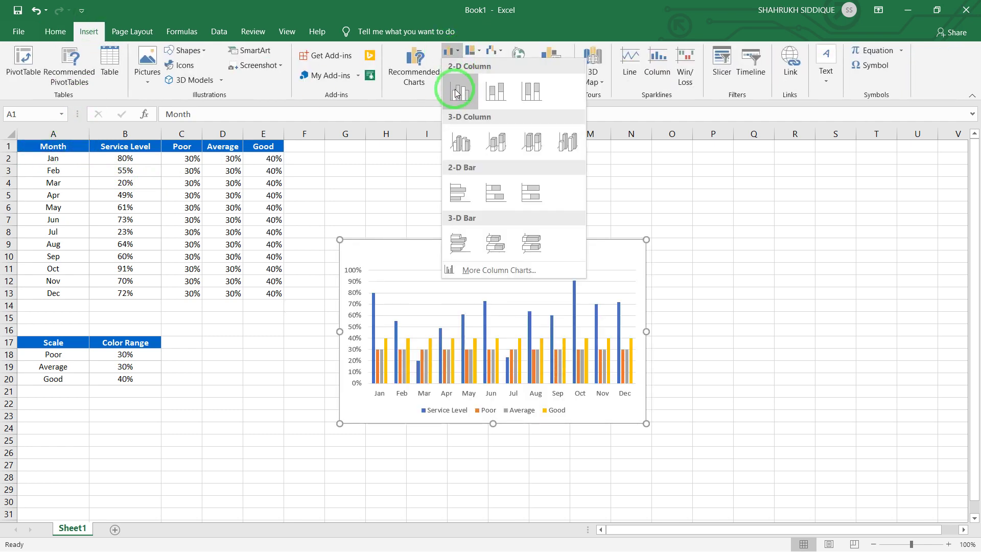
left_click(489, 92)
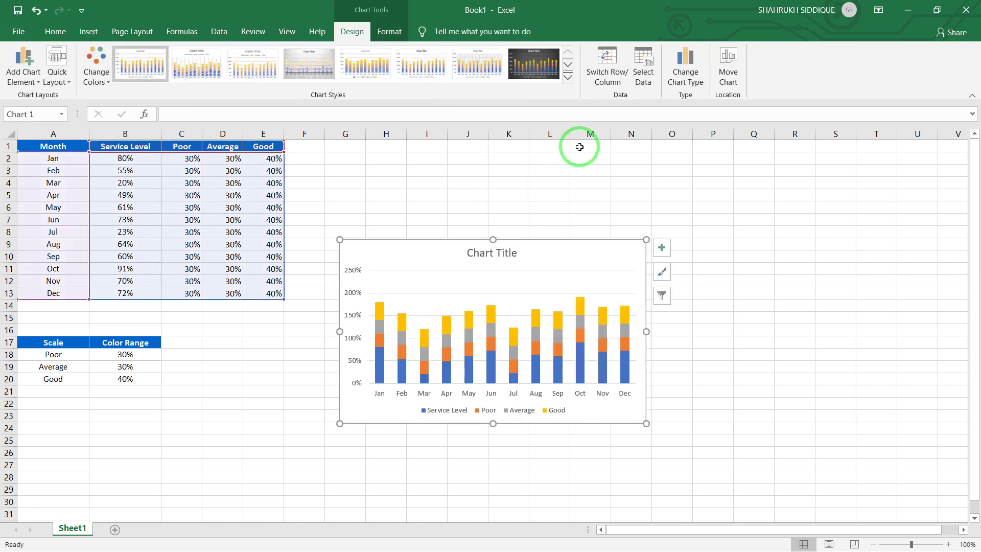
Enlarge the chart beside the table and check the Good, Average, Poor and Service Level series.
left_click_drag(339, 241, 279, 204)
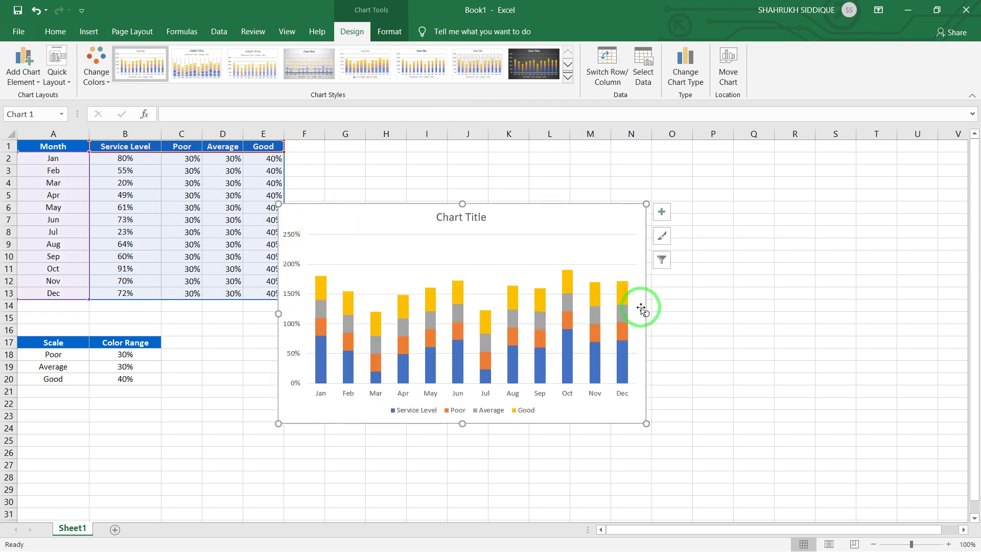
left_click_drag(646, 312, 783, 313)
left_click_drag(521, 219, 501, 170)
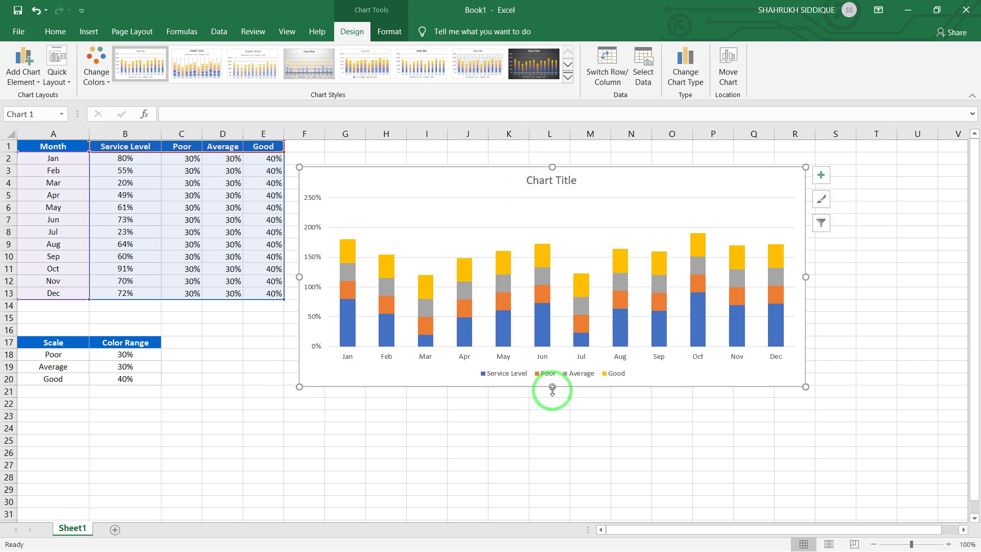
left_click_drag(552, 387, 551, 409)
left_click_drag(360, 175, 357, 169)
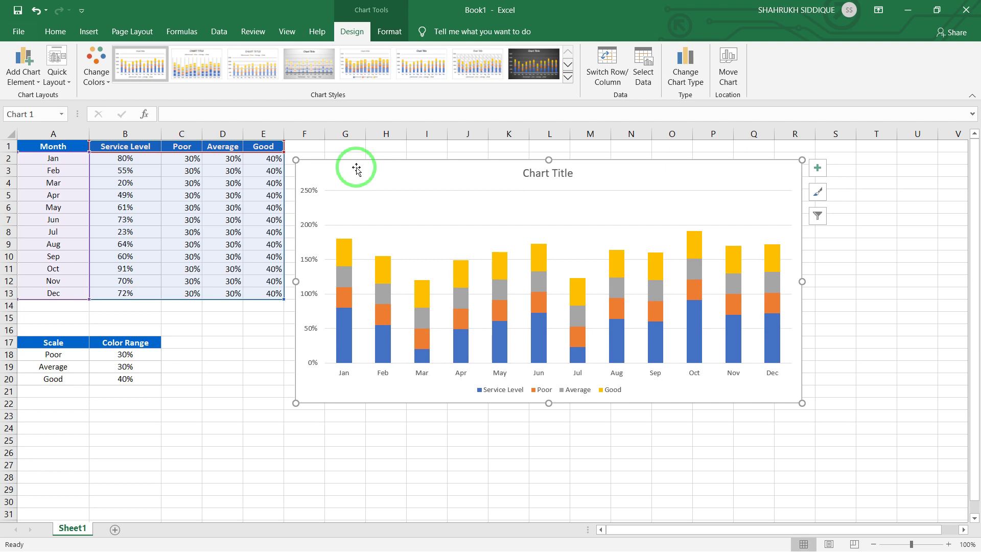
left_click(341, 250)
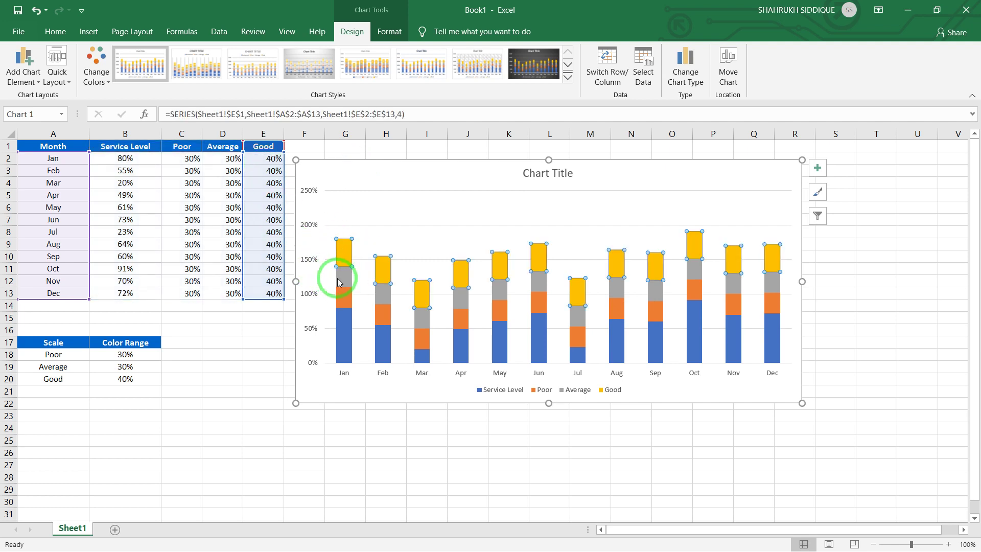
left_click(343, 285)
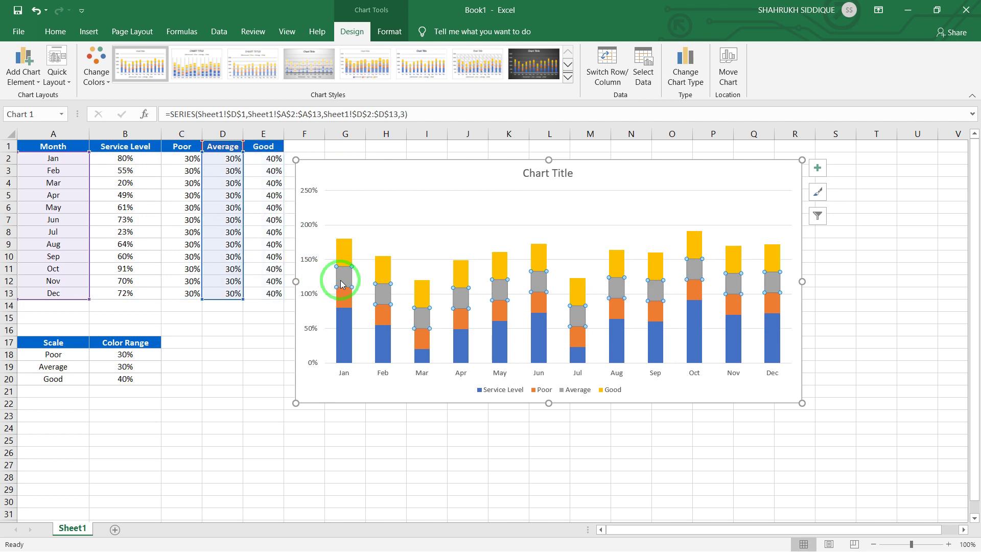
left_click(340, 300)
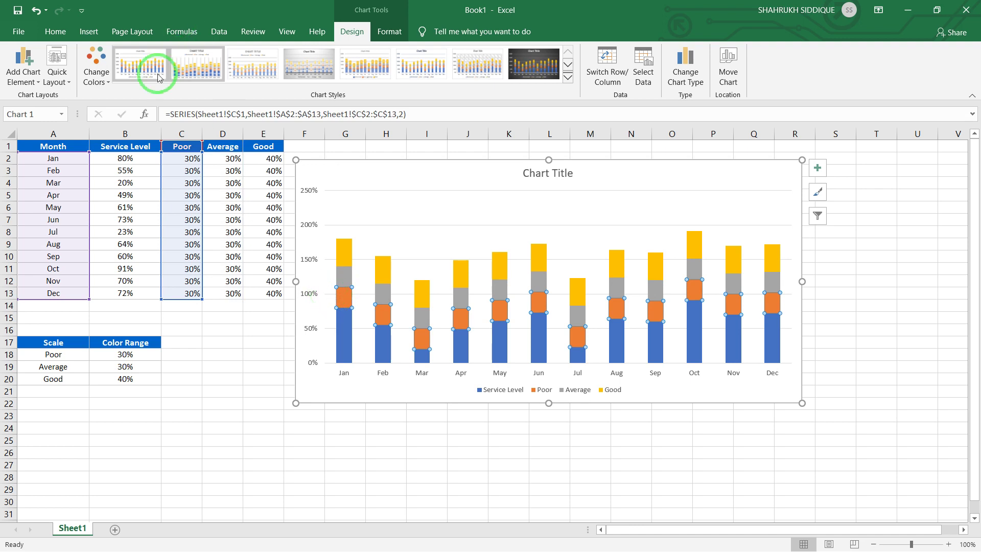
left_click(349, 328)
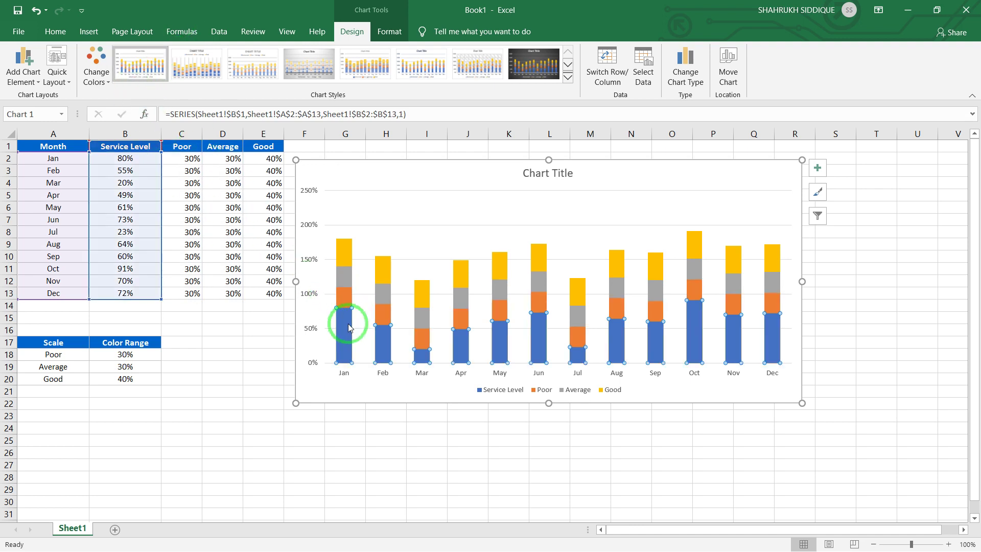
In Select Data, move Service Level to the end of the series order so it stacks last.
right_click(347, 327)
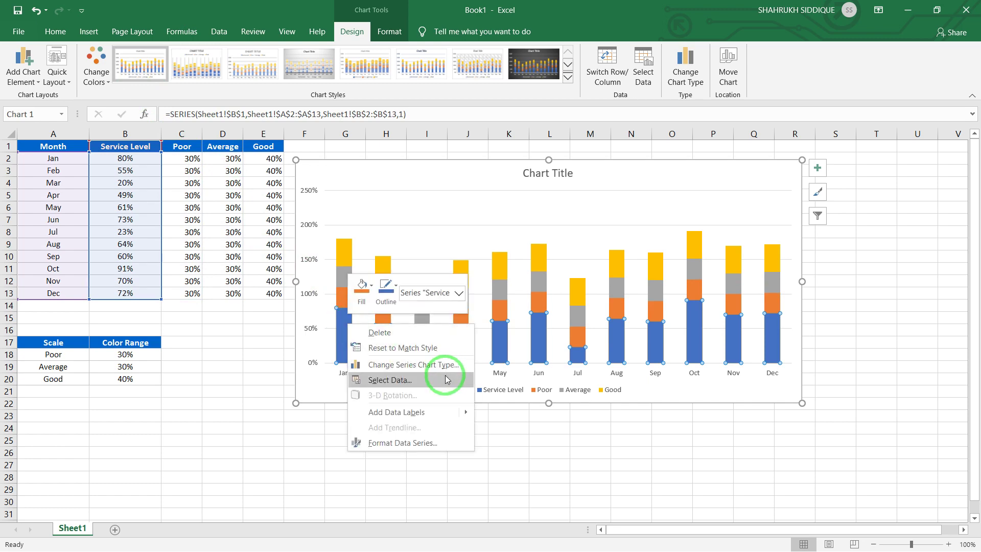
left_click(434, 387)
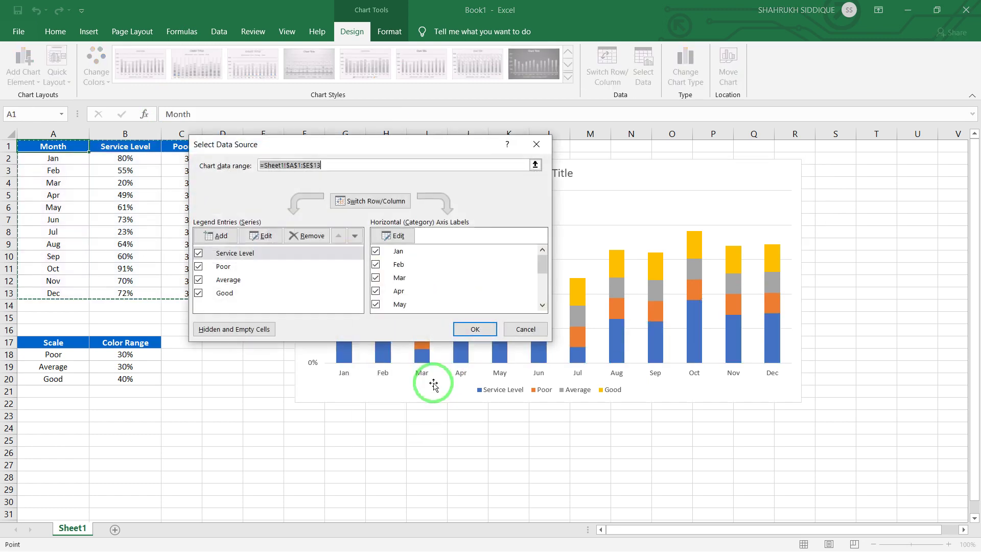
left_click(276, 294)
left_click(263, 254)
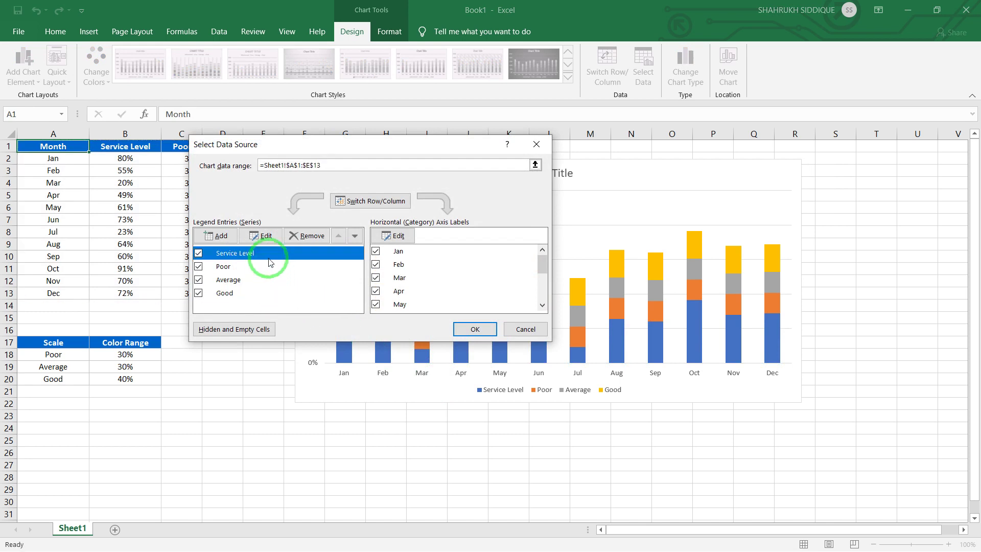
left_click(356, 240)
left_click(355, 239)
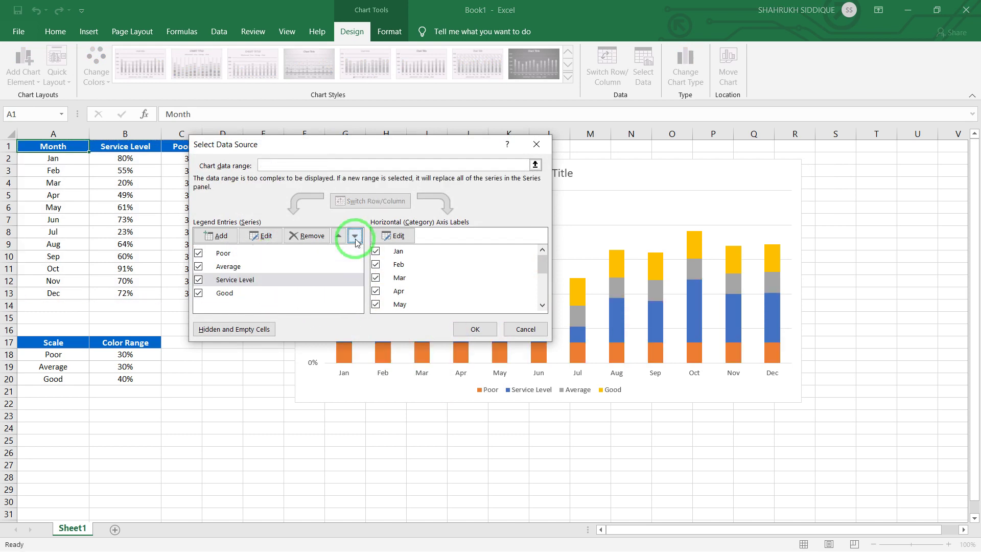
left_click(356, 239)
left_click(258, 280)
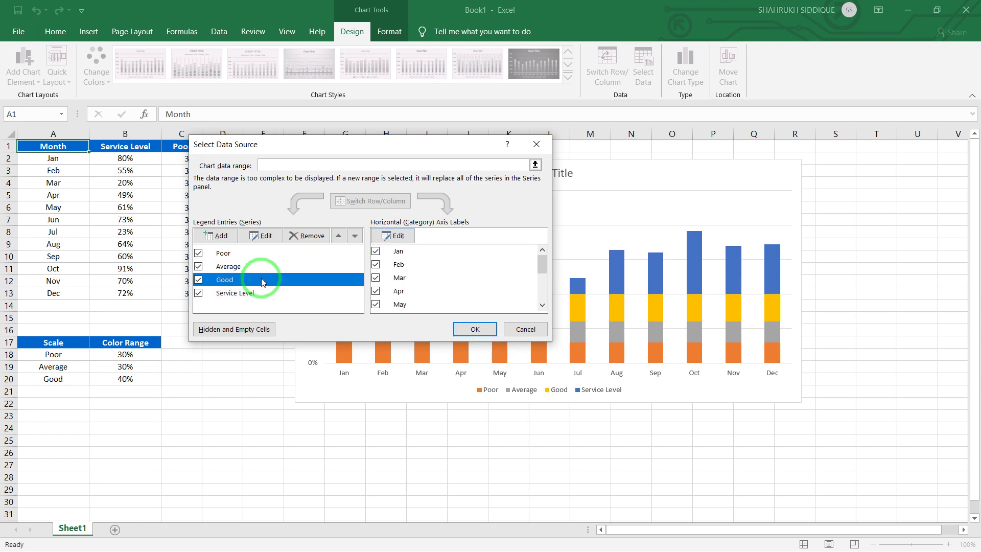
left_click(471, 332)
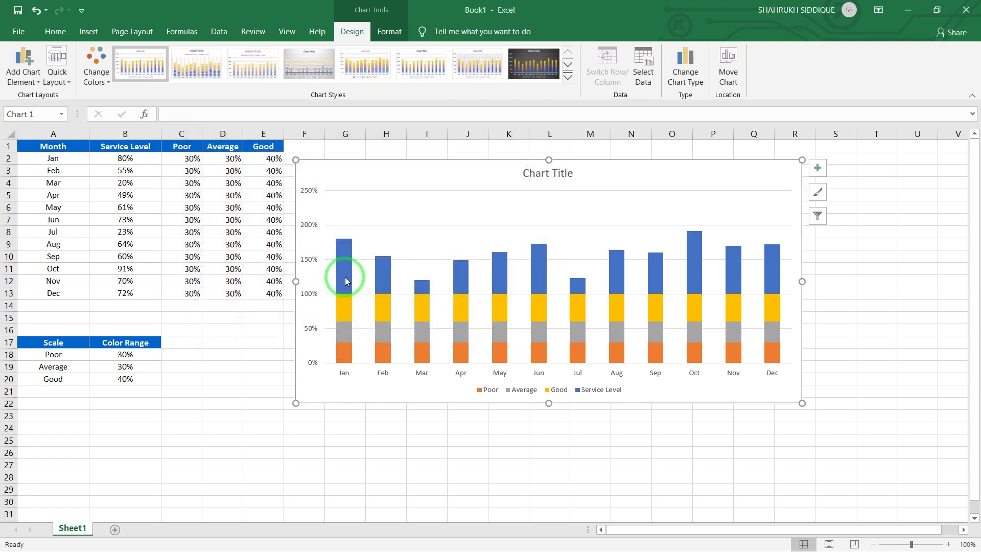
left_click(346, 280)
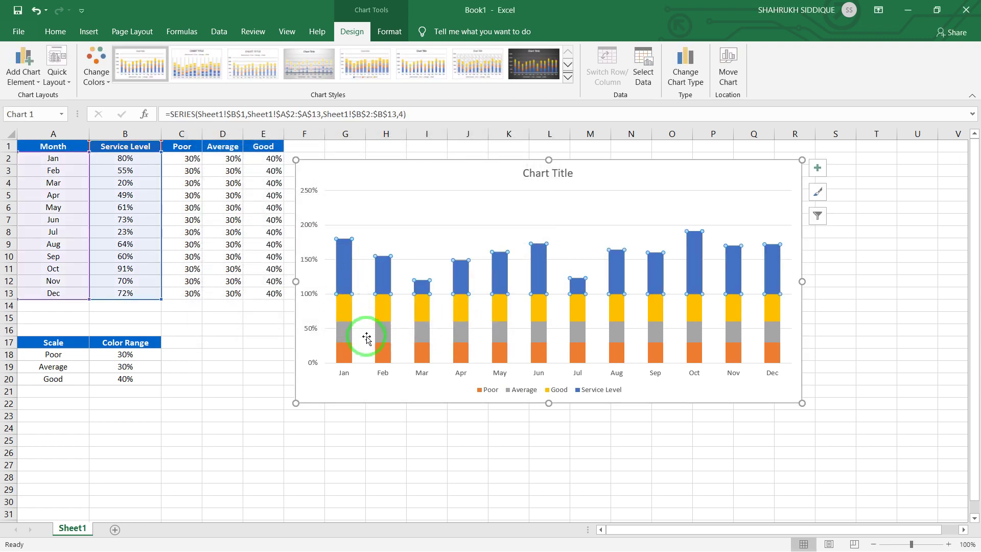
Set Service Level to Line with Markers in the Combo chart type settings.
left_click(341, 348)
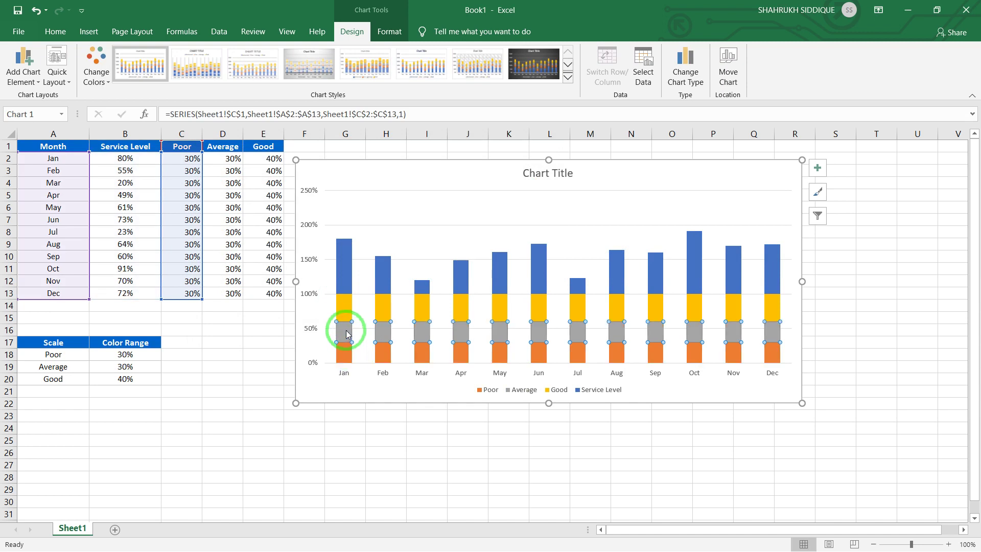
left_click(347, 333)
left_click(347, 315)
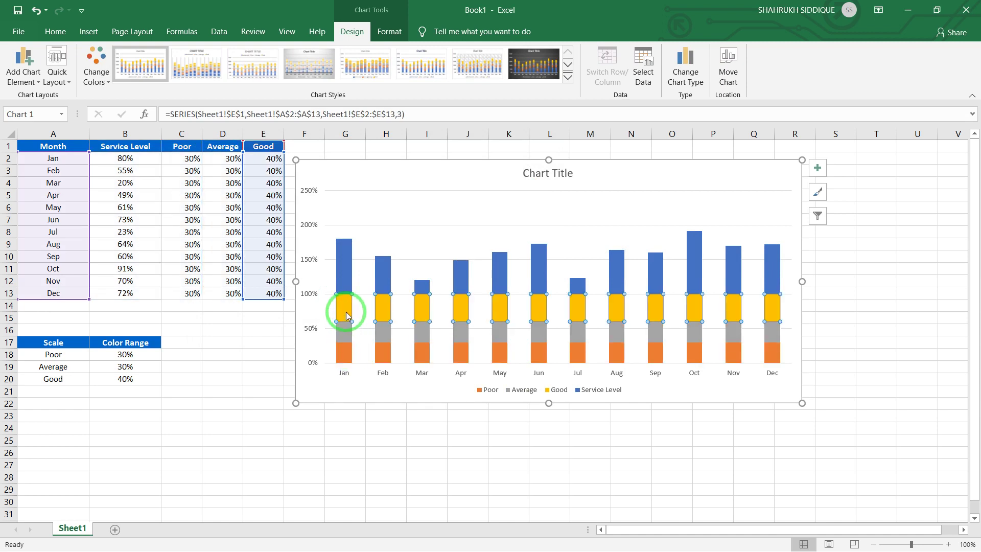
right_click(347, 272)
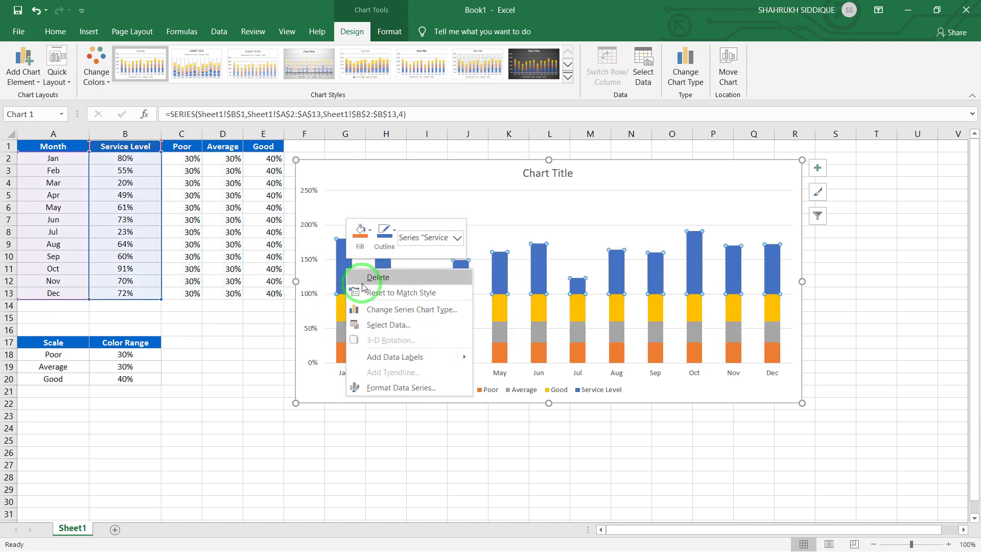
left_click(407, 309)
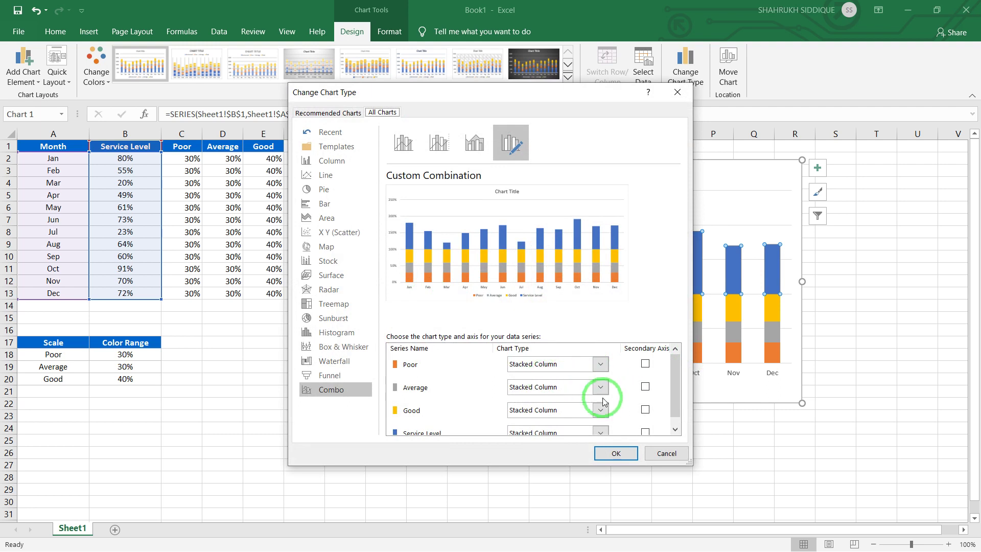
scroll(580, 416, "down", 1)
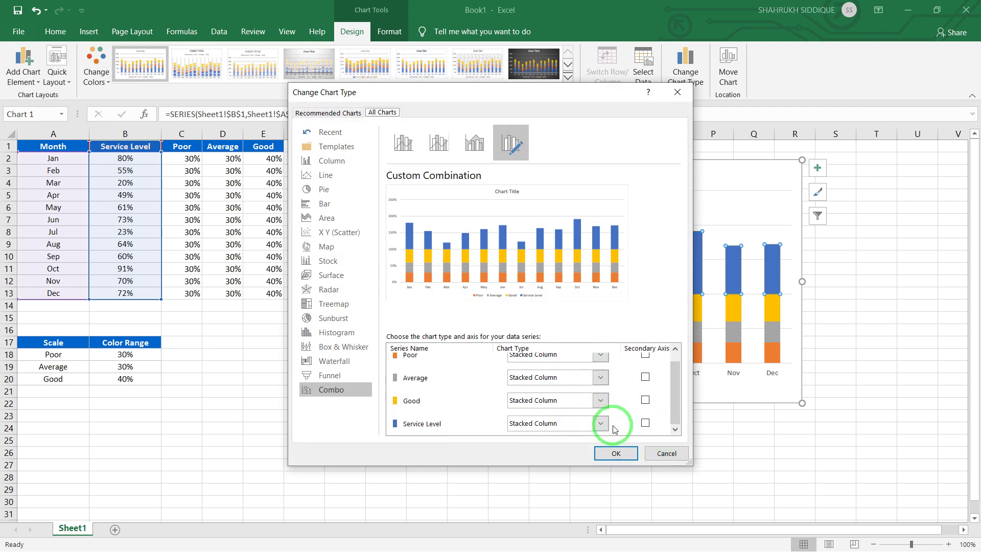
left_click(601, 424)
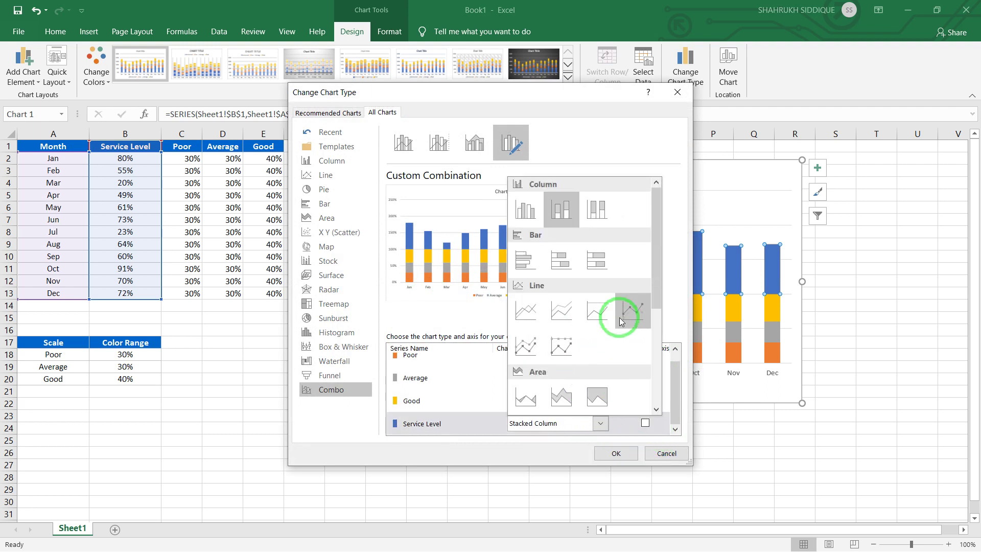
left_click(637, 317)
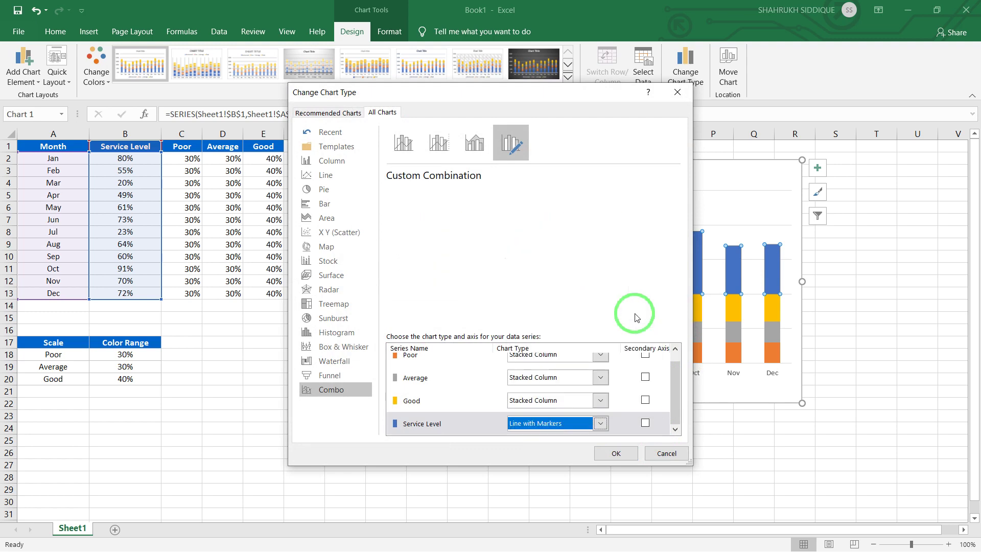
left_click(617, 454)
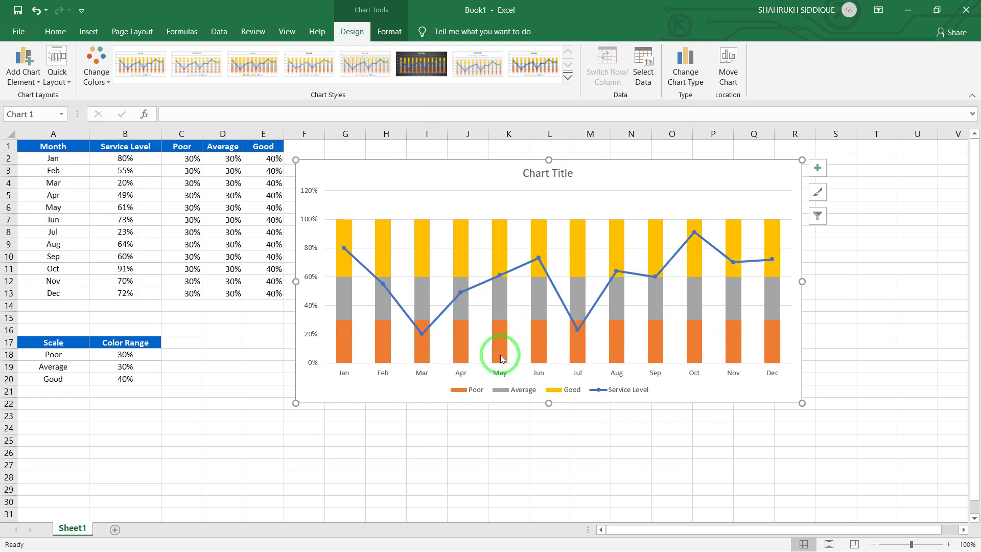
Set the vertical axis Maximum to 1.0 (100%).
right_click(307, 219)
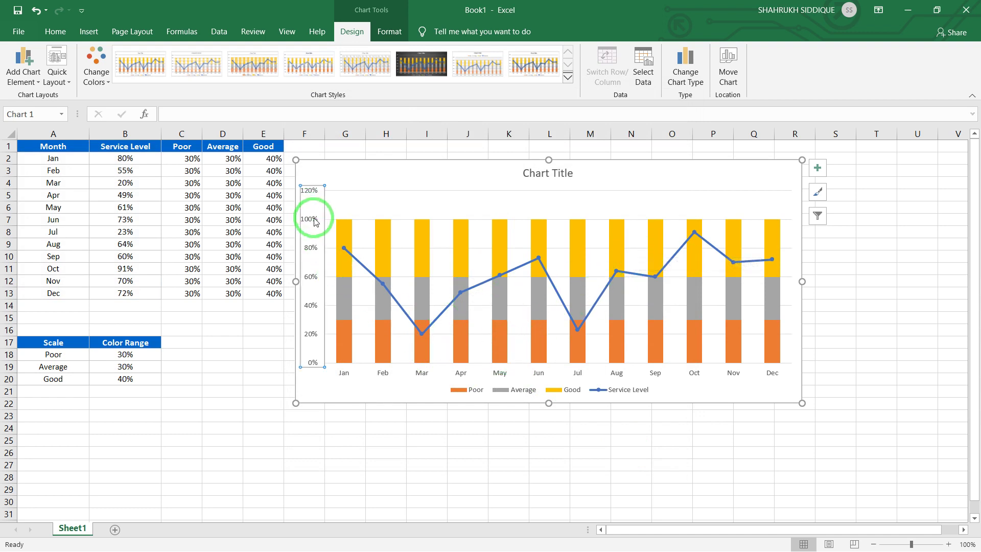
left_click(394, 359)
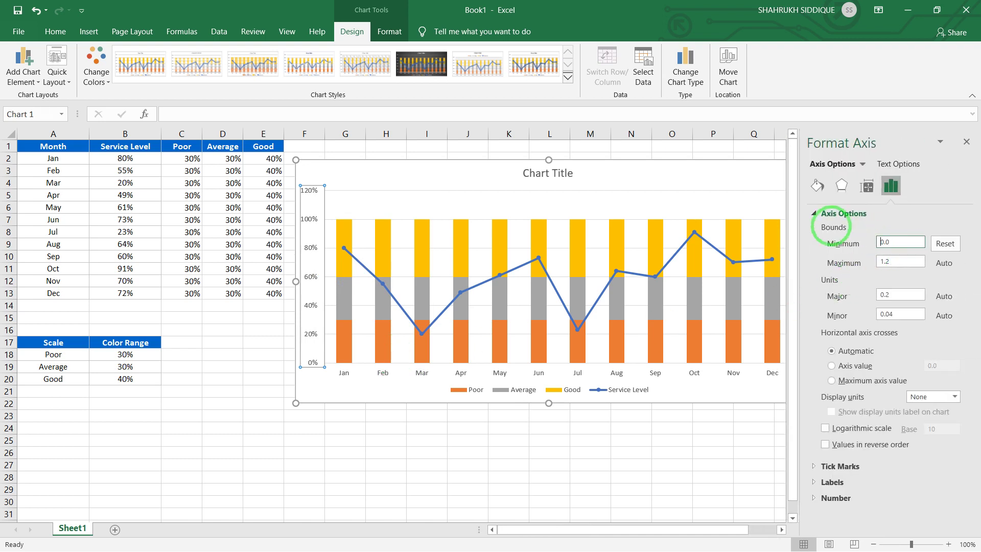
type("1")
key("Return")
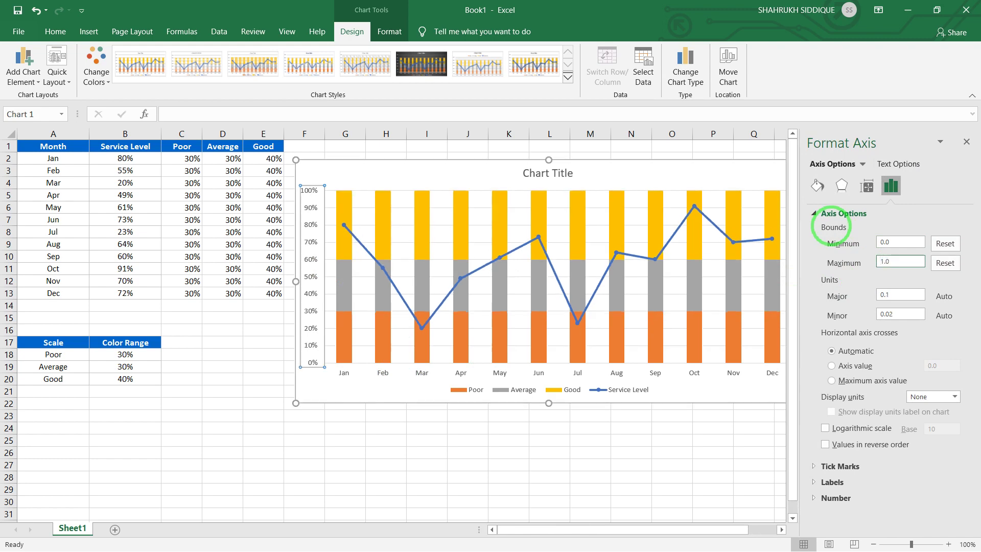
left_click(532, 444)
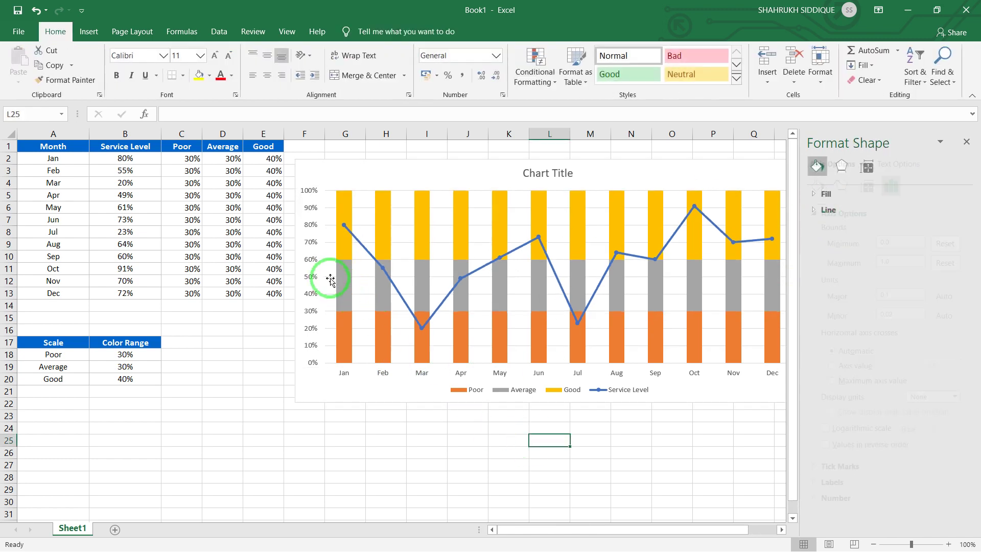
Delete the vertical axis from the chart.
left_click(307, 270)
left_click(309, 268)
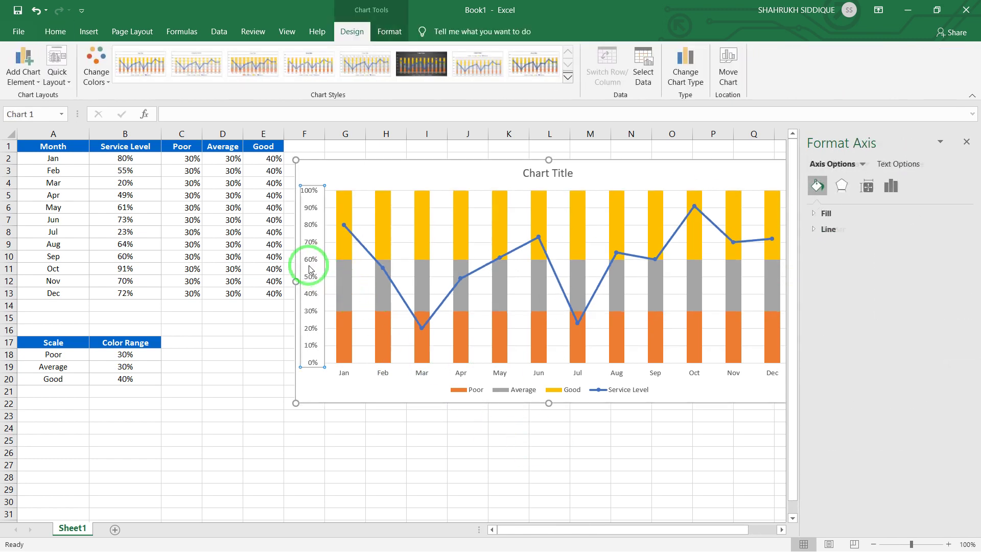
key("Delete")
Delete the chart legend and shift the chart left.
left_click(459, 391)
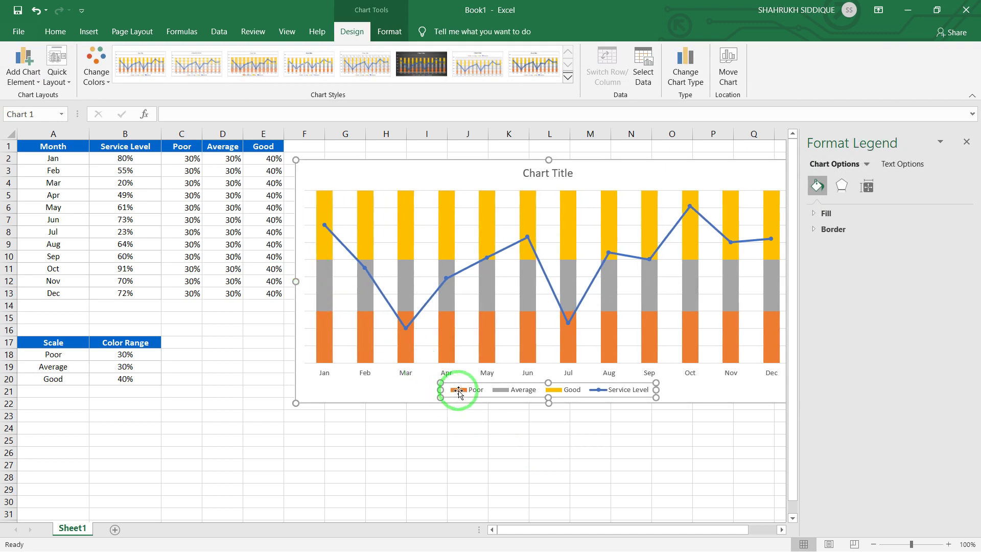
key("Delete")
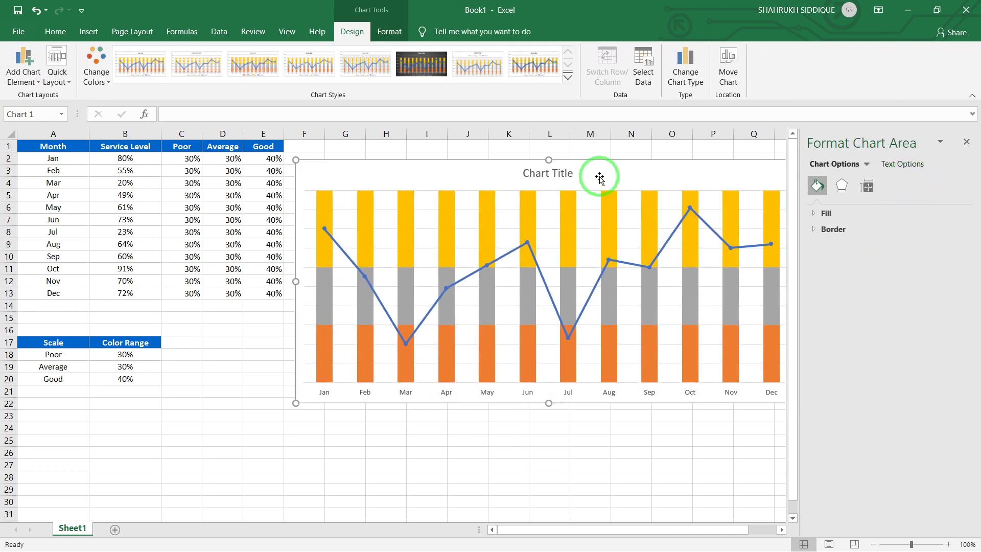
left_click_drag(496, 162, 332, 177)
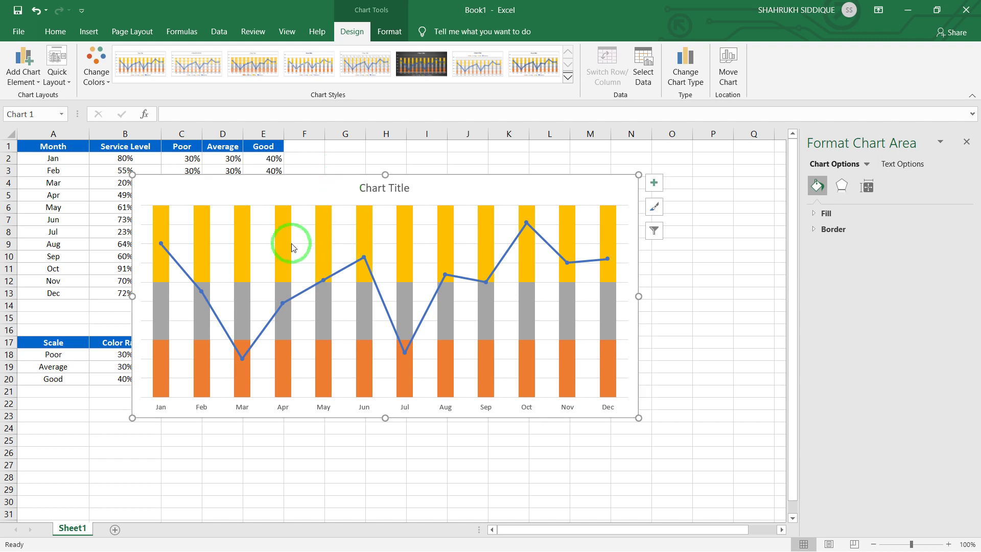
Set the column series Gap Width to 0% and place the chart beside the data.
left_click(241, 221)
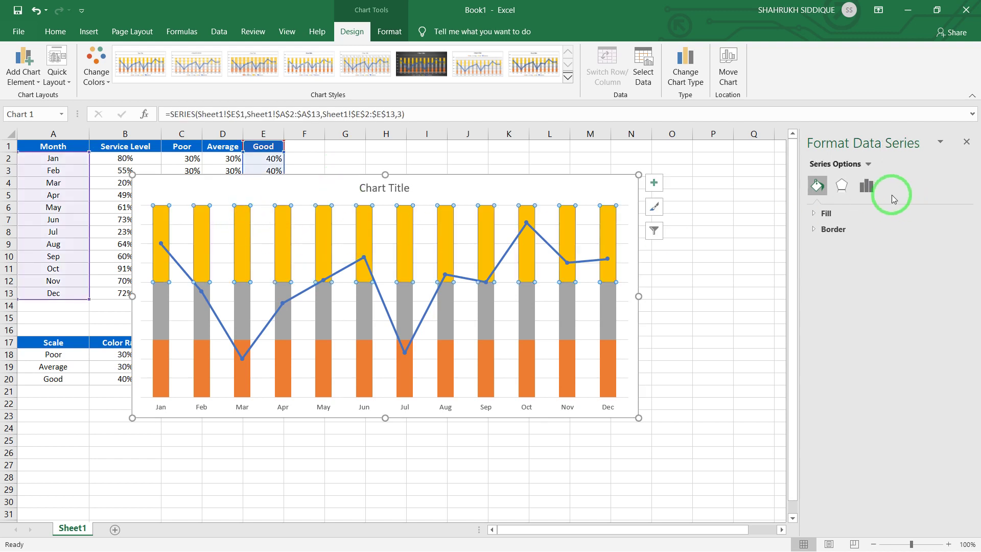
left_click(867, 188)
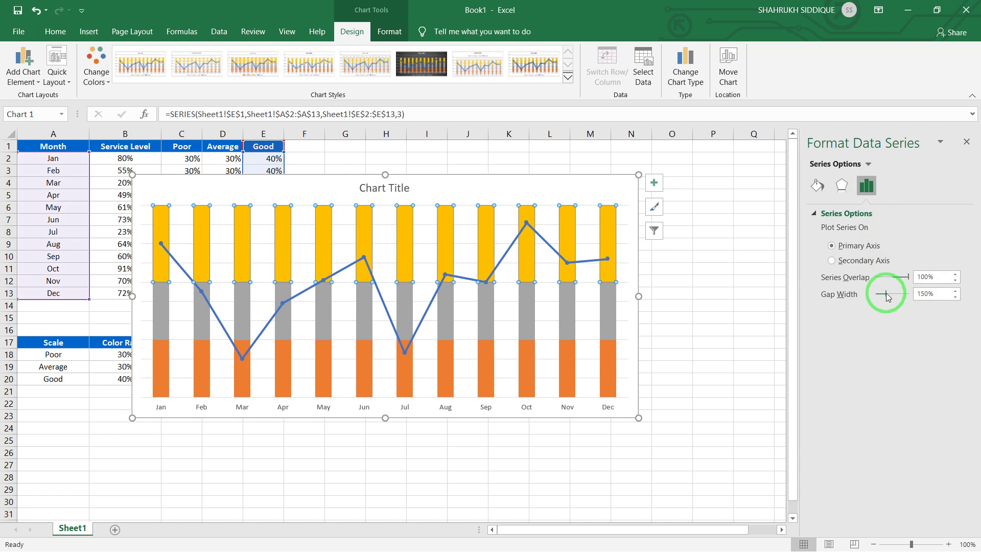
left_click_drag(887, 296, 867, 297)
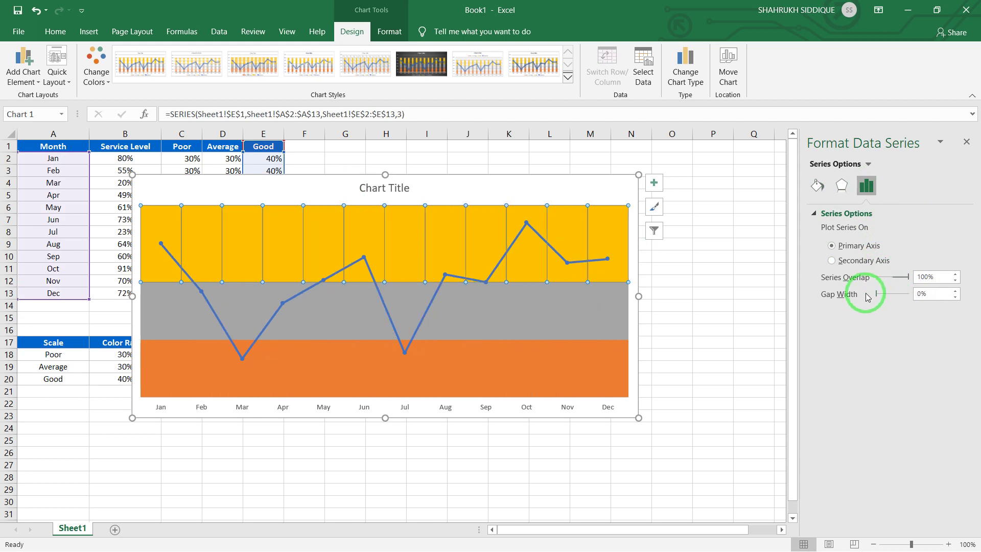
left_click(748, 278)
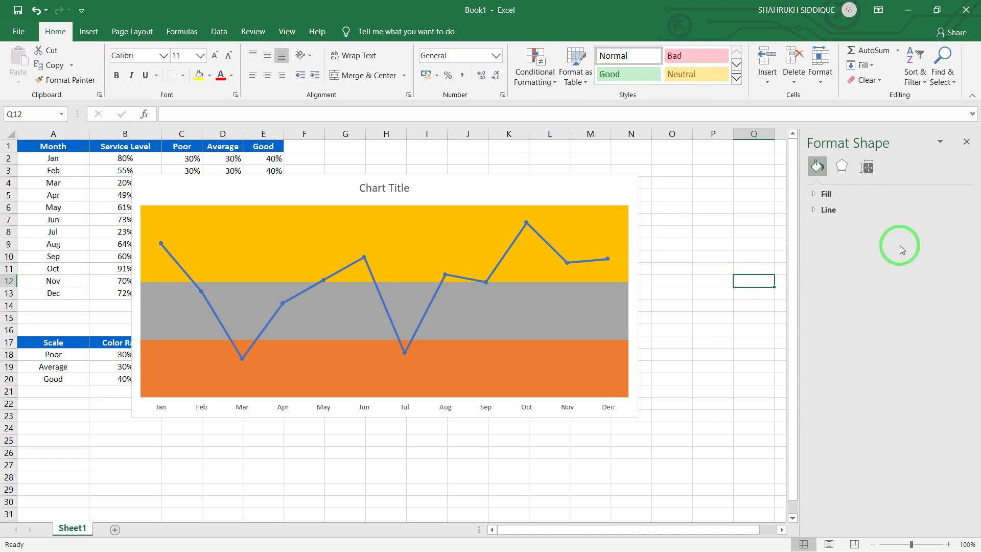
left_click_drag(615, 195, 734, 152)
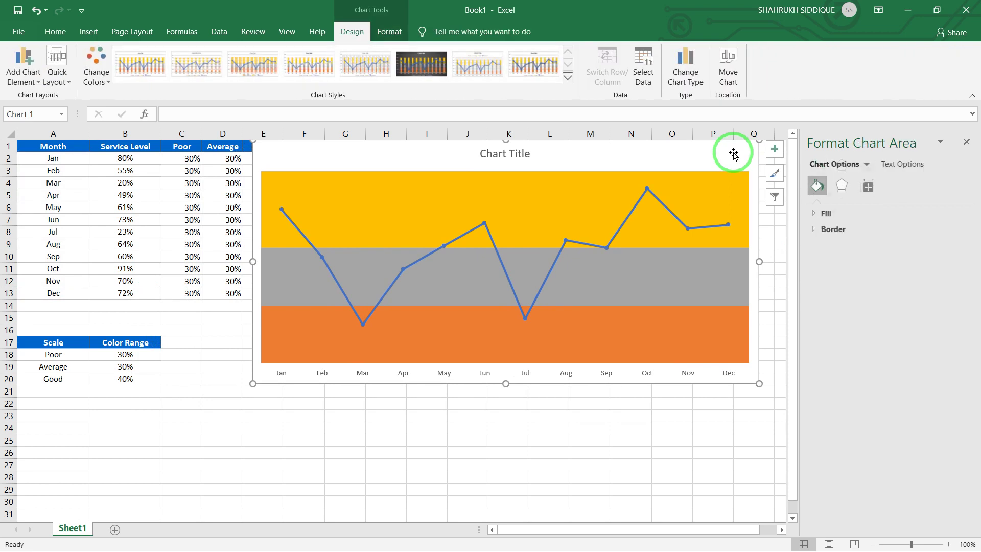
Give the Poor band a gradient fill with one stop removed and the first stop red.
left_click(422, 327)
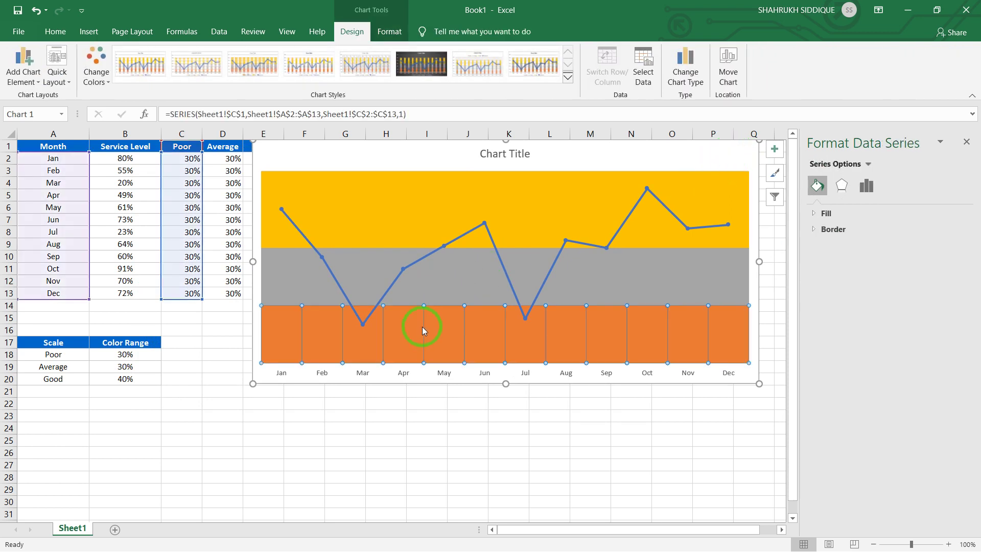
left_click(838, 213)
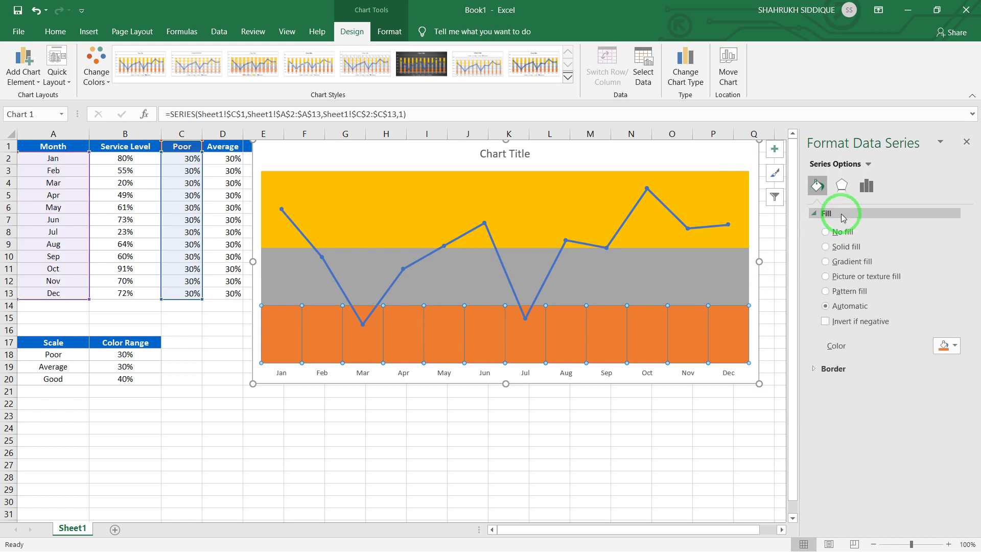
left_click(826, 262)
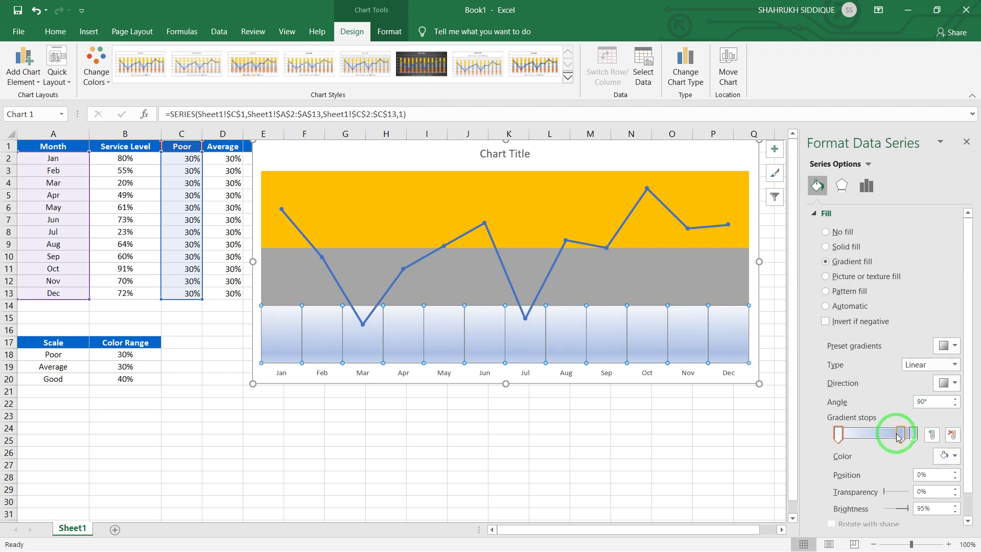
left_click_drag(898, 436, 902, 386)
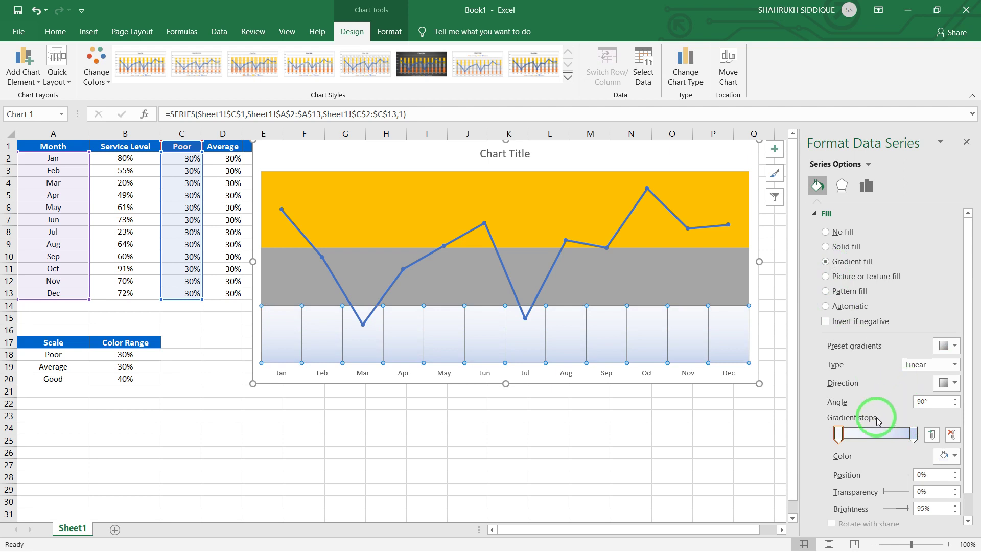
left_click(838, 435)
left_click(944, 455)
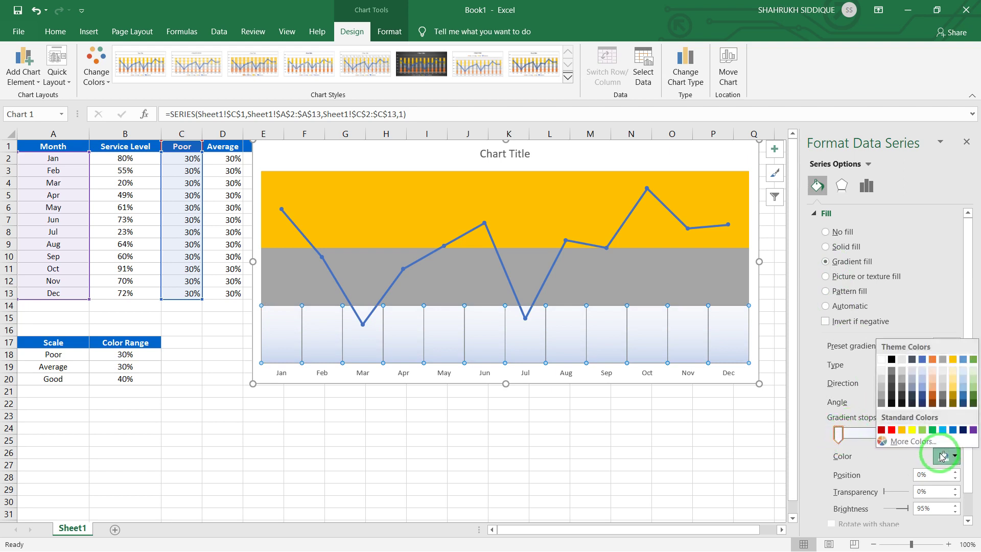
left_click(892, 433)
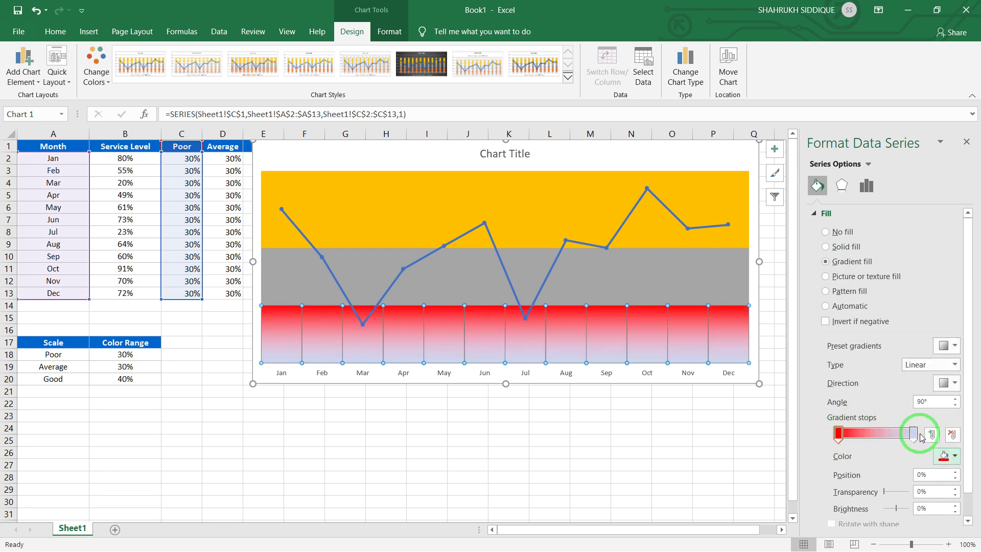
left_click(914, 434)
left_click(944, 455)
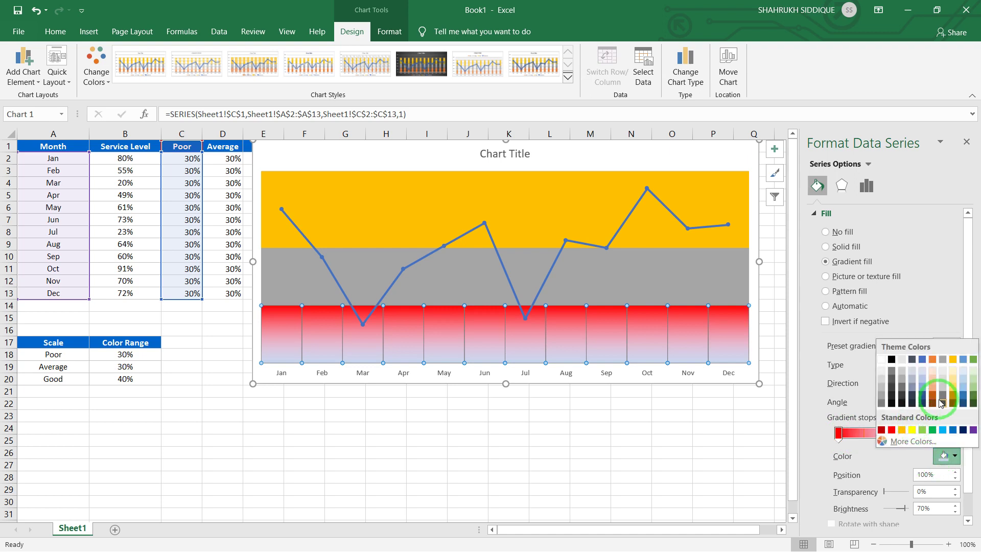
key("Escape")
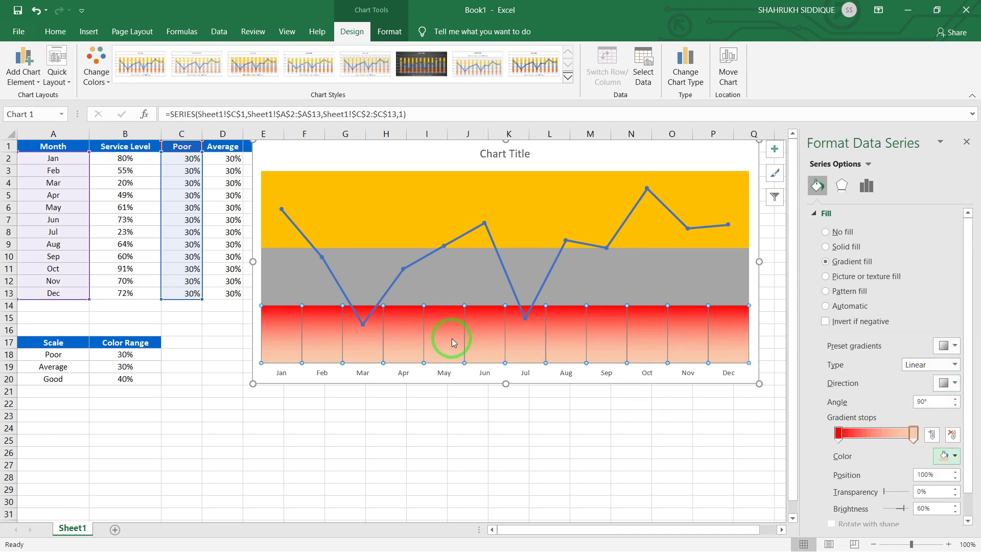
Set the Poor gradient direction to Linear Up so the deep red sits at the bottom.
left_click(955, 385)
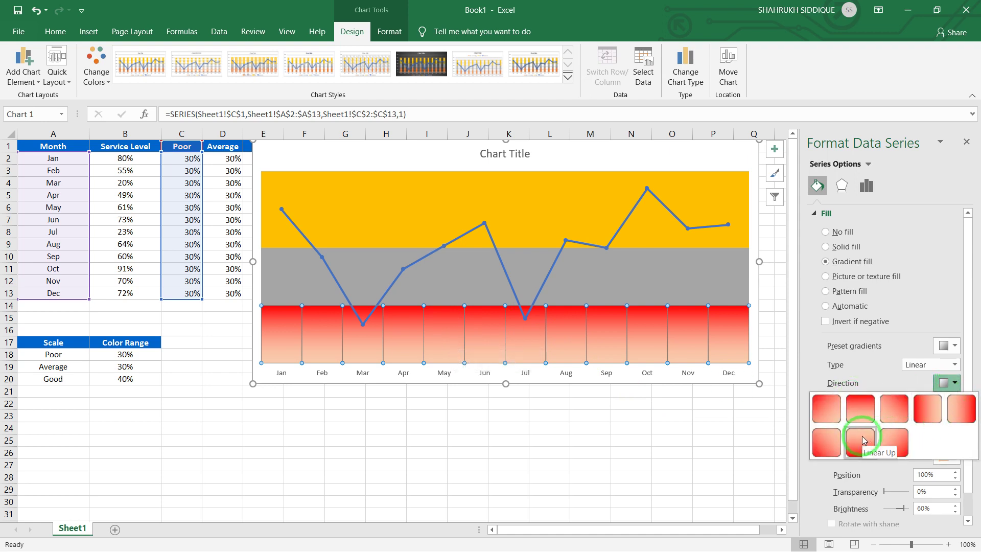
left_click(863, 441)
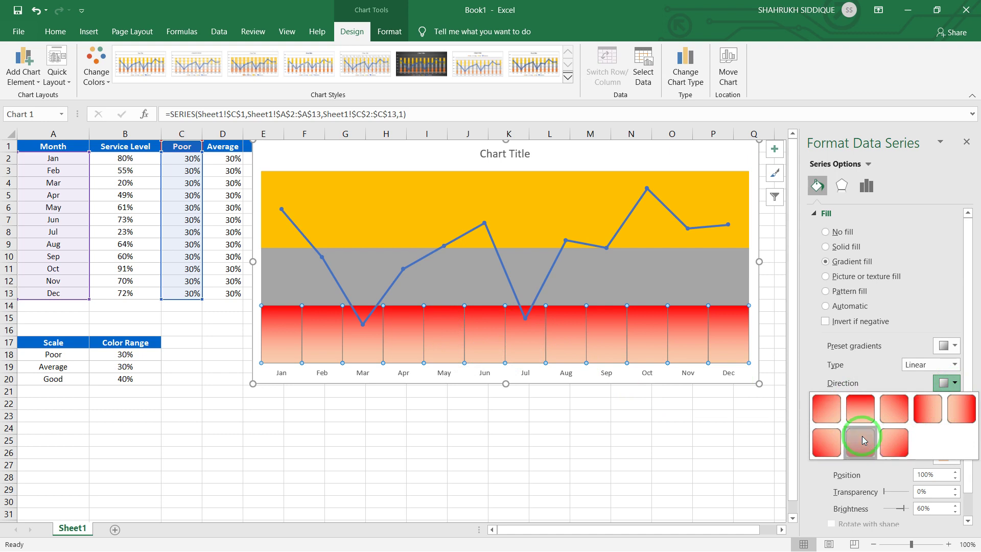
left_click(519, 454)
left_click(381, 419)
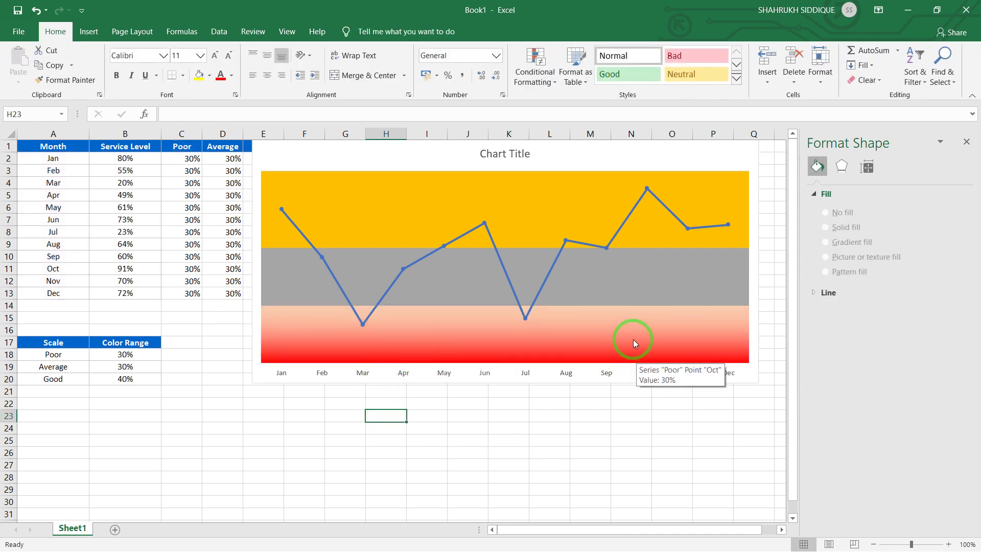
Fill the Average band with a gradient from a gold first stop to a light gold last stop.
left_click(623, 276)
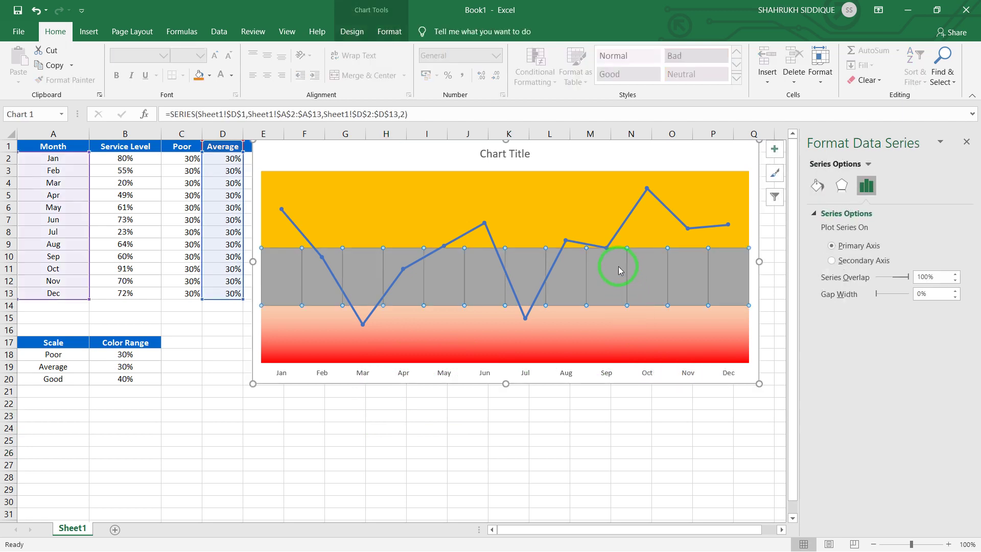
left_click(818, 186)
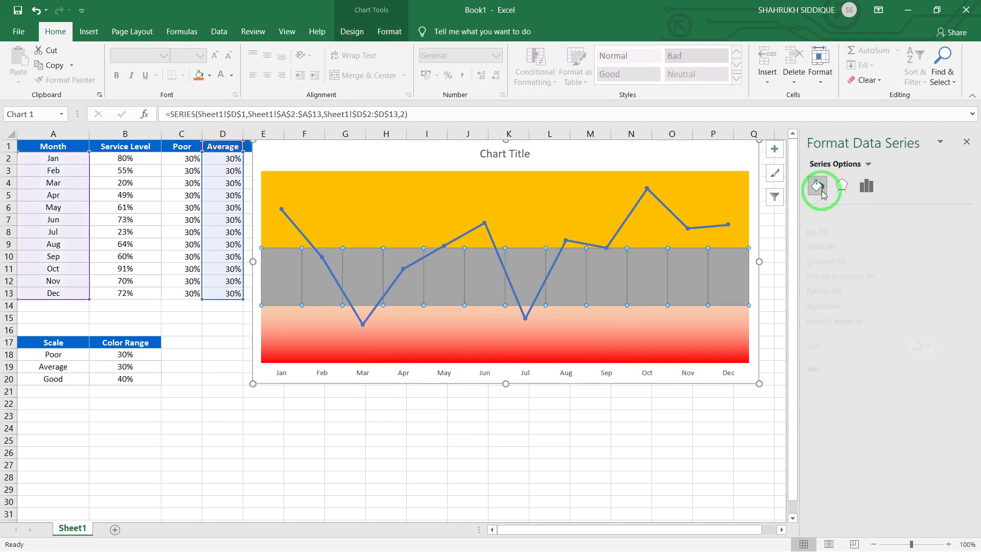
left_click(827, 214)
left_click(848, 261)
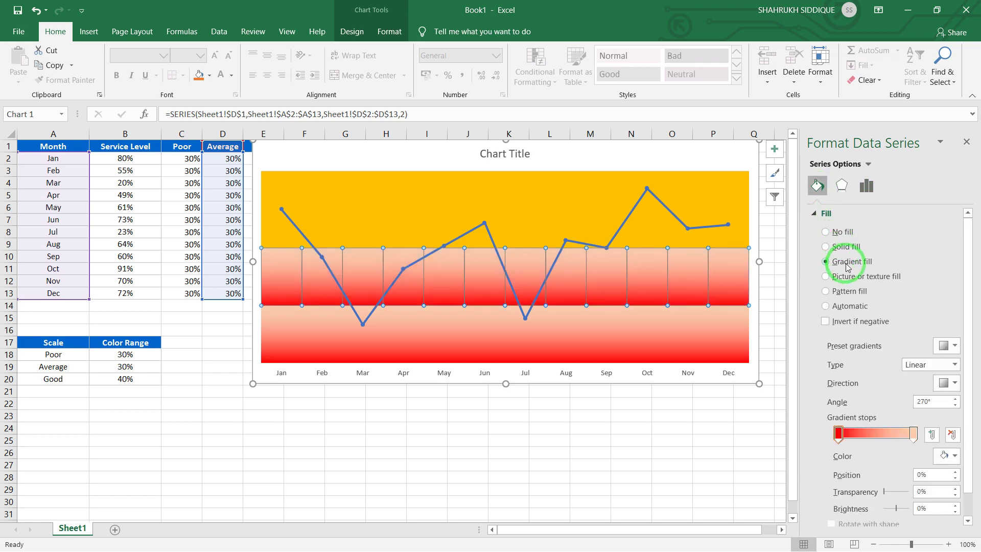
left_click(838, 433)
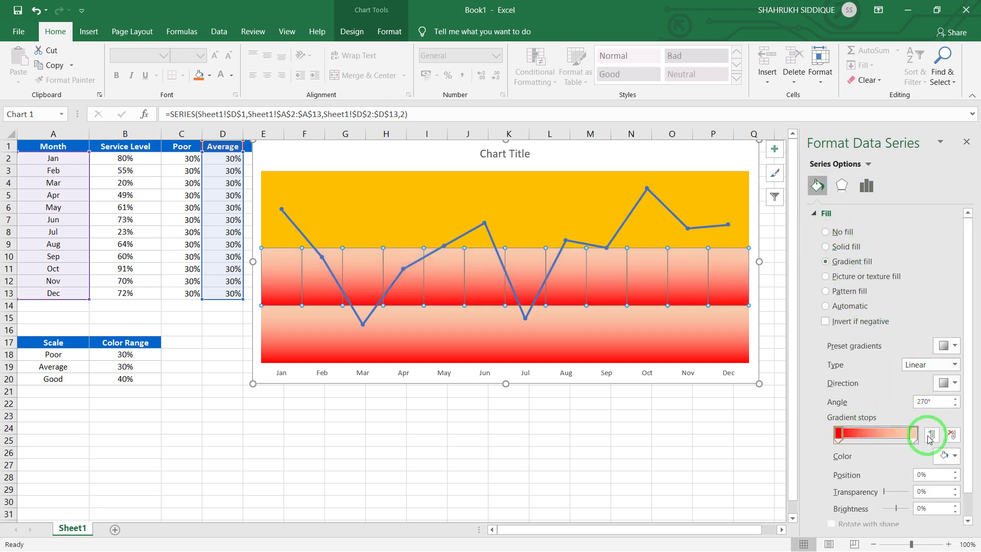
left_click(939, 456)
left_click(895, 427)
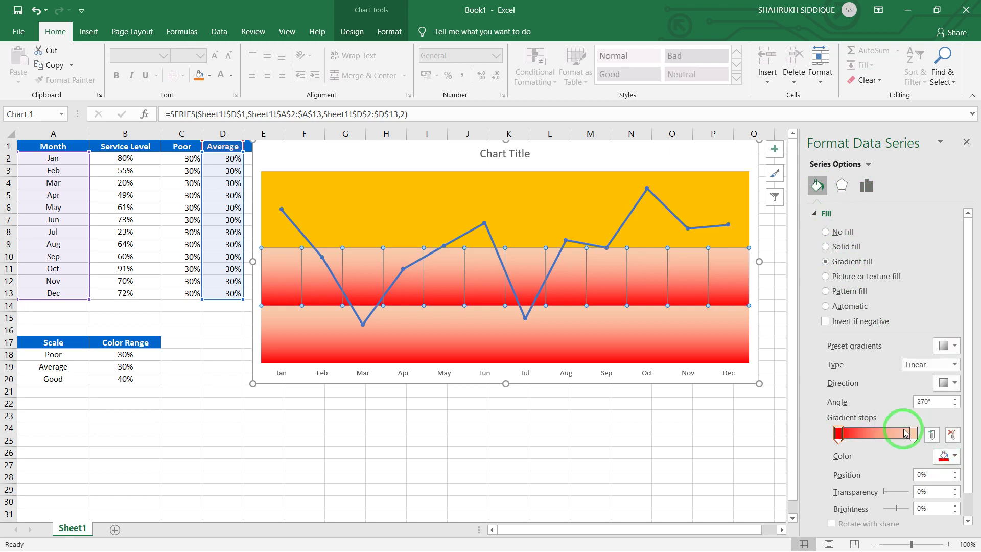
left_click(919, 435)
left_click(946, 456)
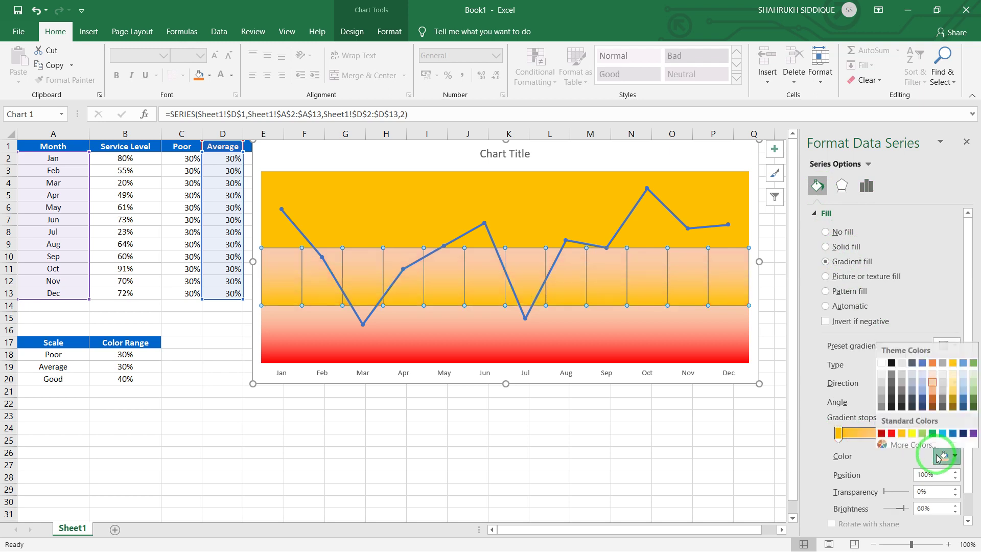
left_click(954, 381)
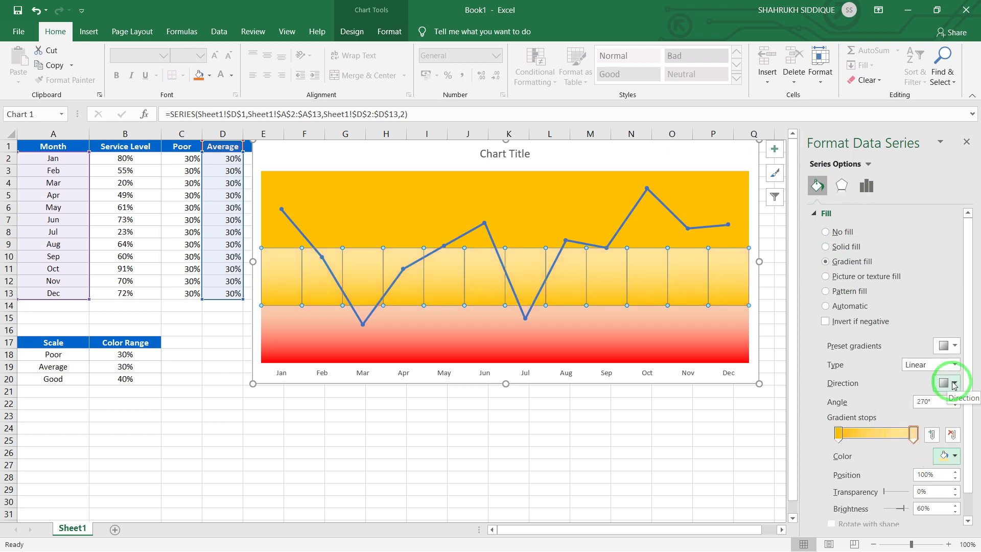
left_click(761, 417)
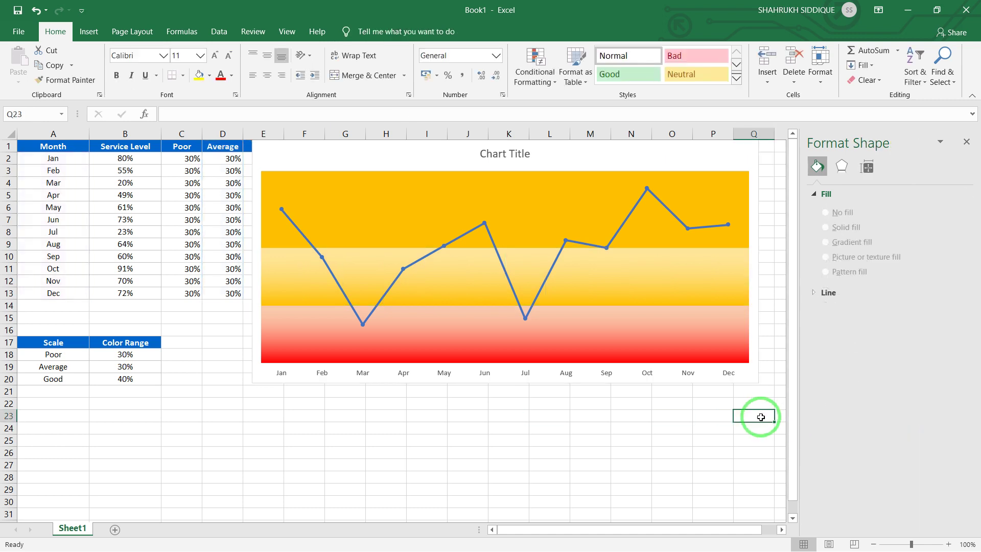
Give the top Good band a green-to-light-green gradient fill and close the Format pane.
left_click(533, 180)
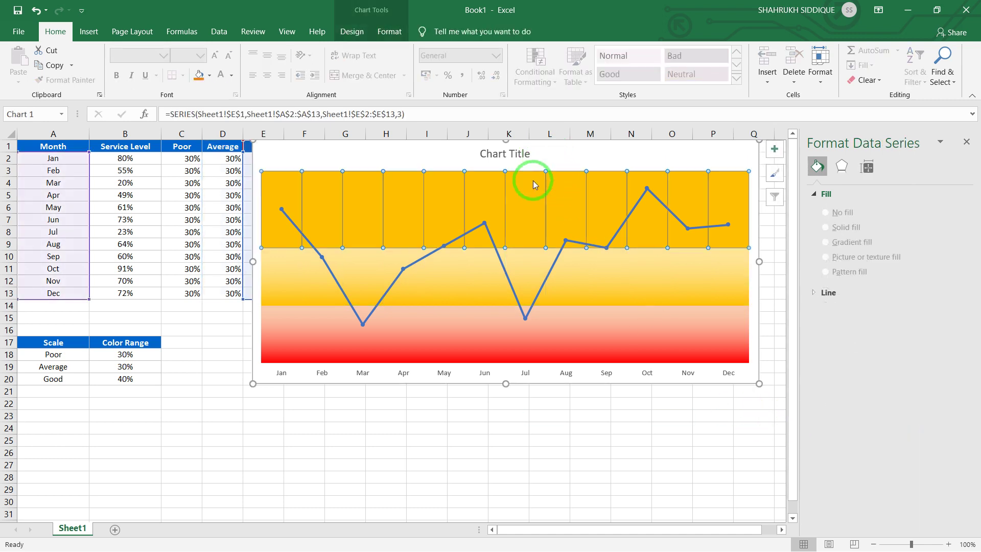
left_click(818, 185)
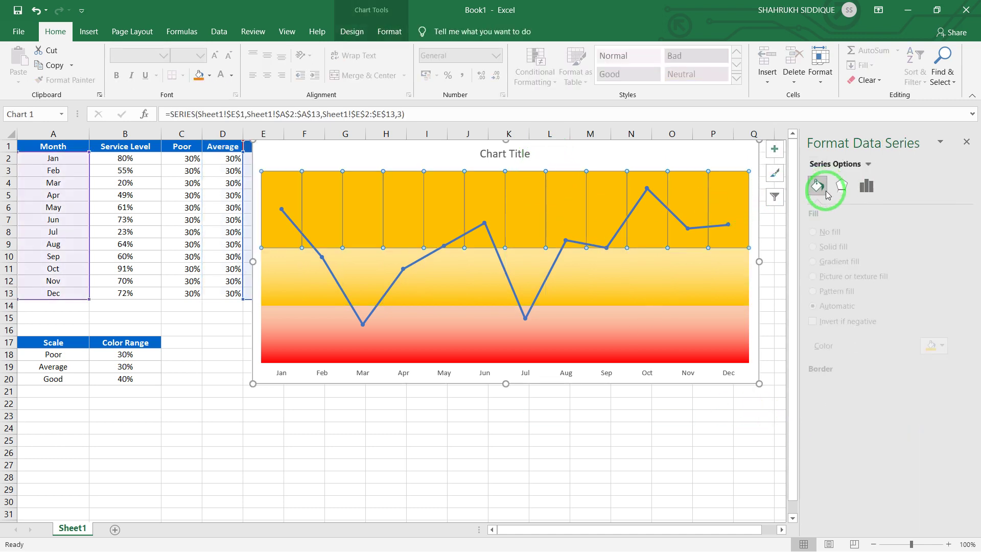
left_click(858, 278)
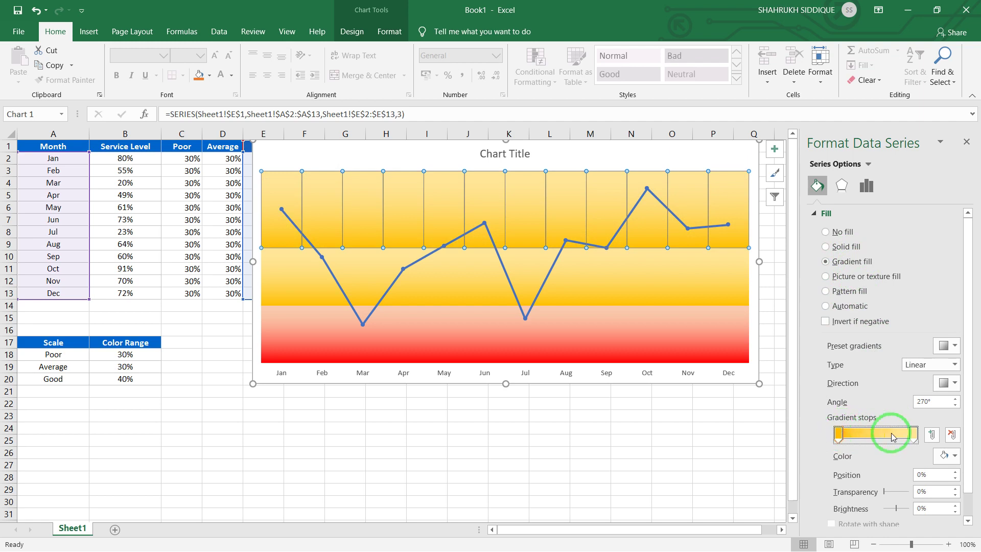
left_click(954, 456)
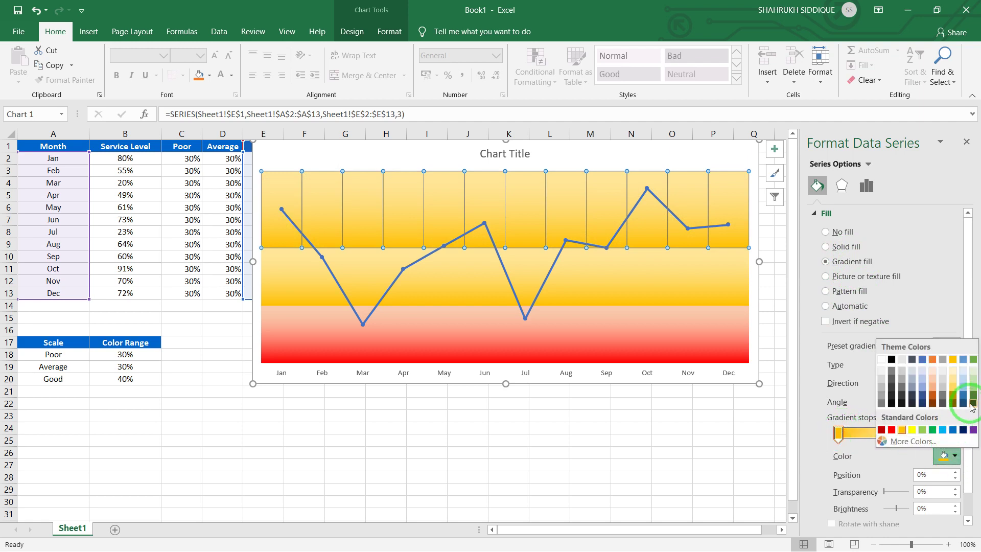
left_click(929, 430)
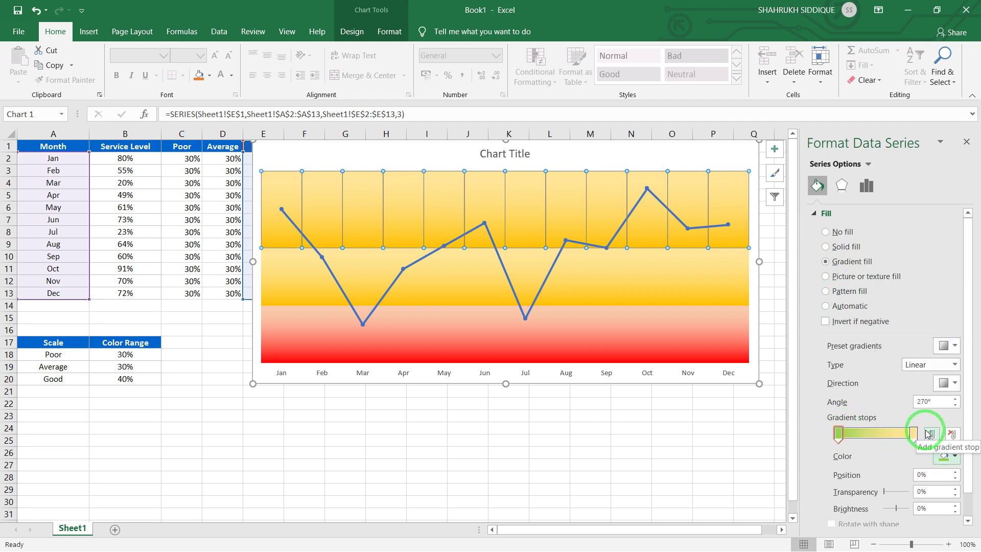
left_click(913, 433)
left_click(945, 456)
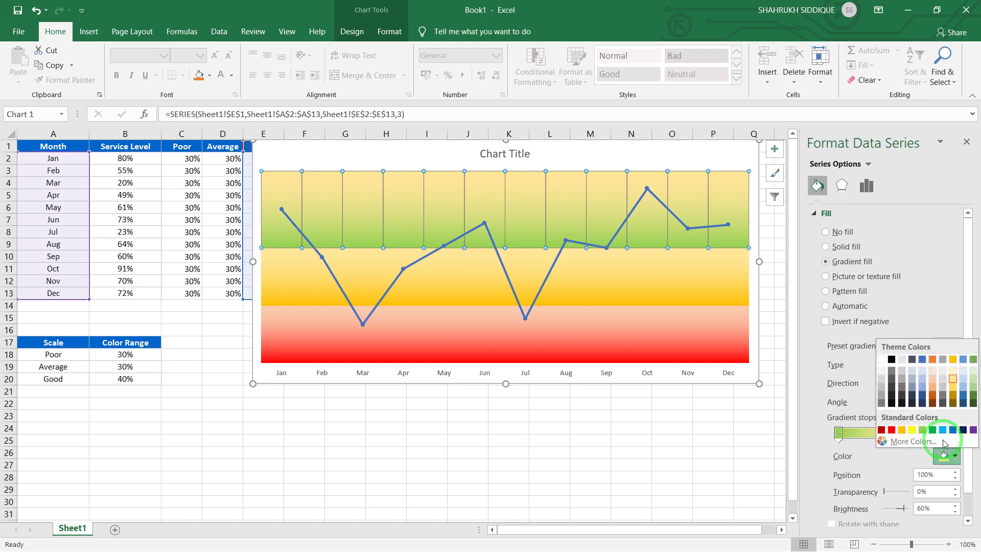
left_click(974, 379)
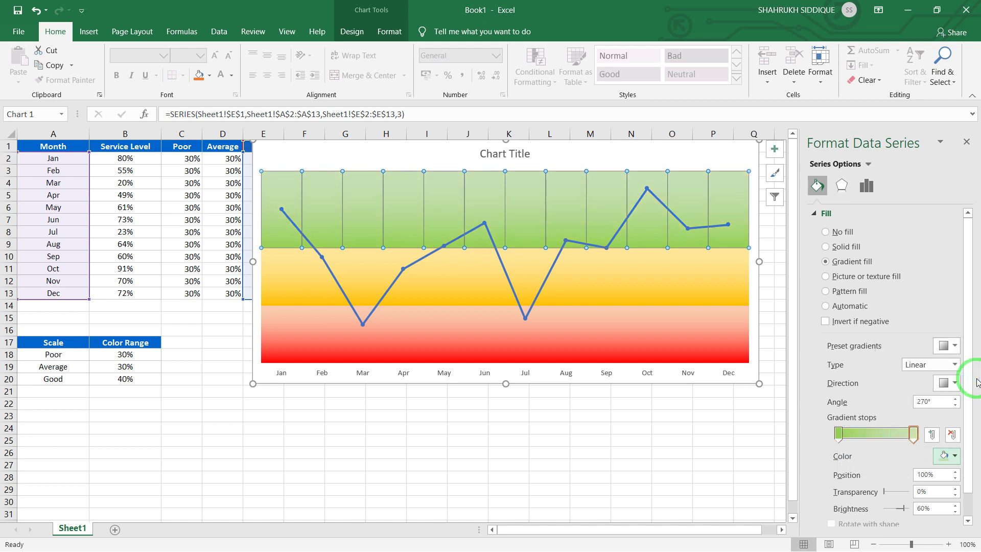
left_click(721, 408)
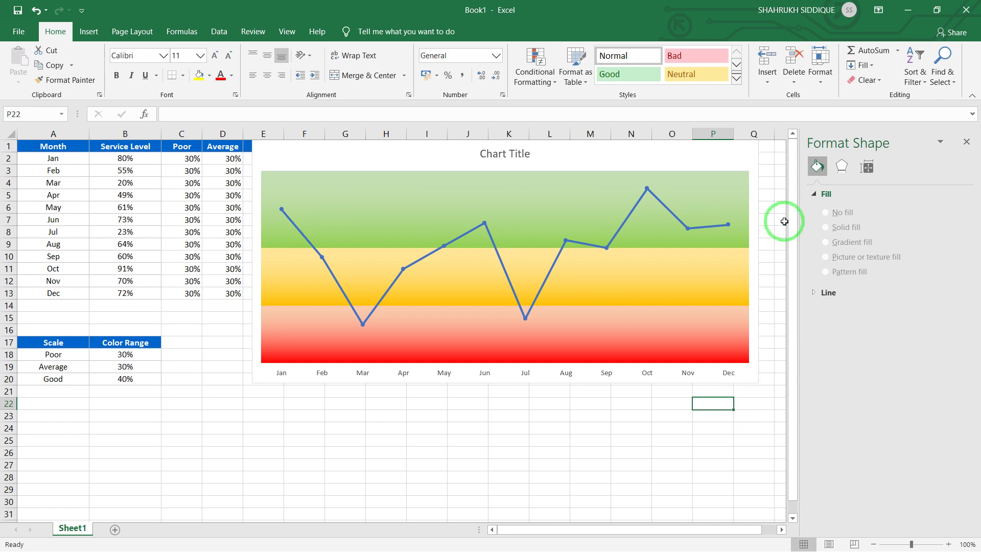
left_click(966, 142)
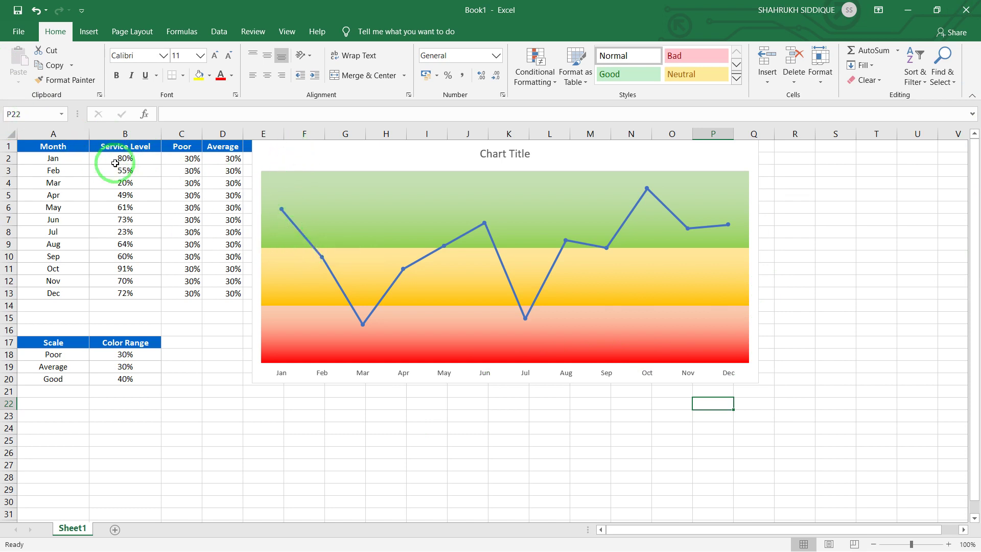
Keep the Service Level line blue, widen it to 2.5 pt and make it a smoothed line.
left_click(289, 223)
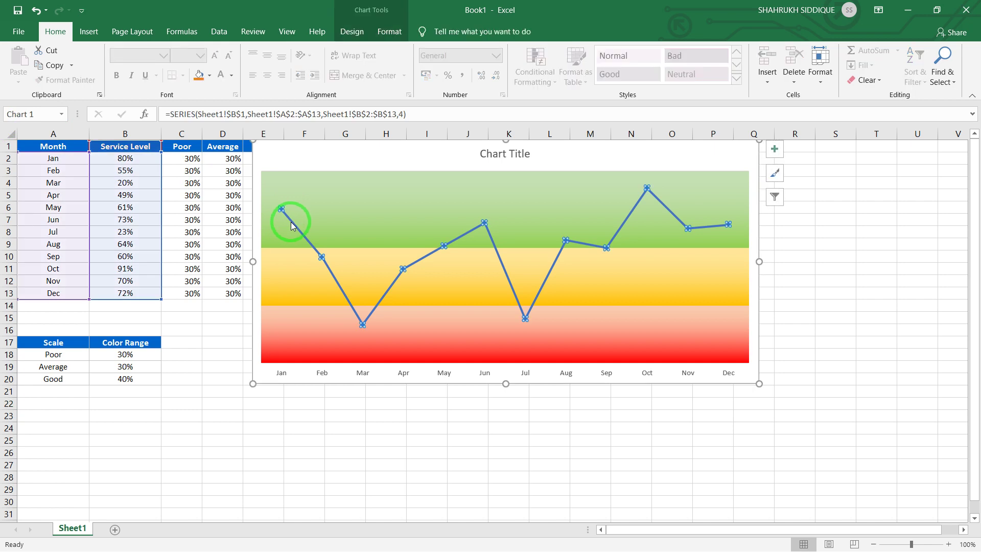
right_click(291, 223)
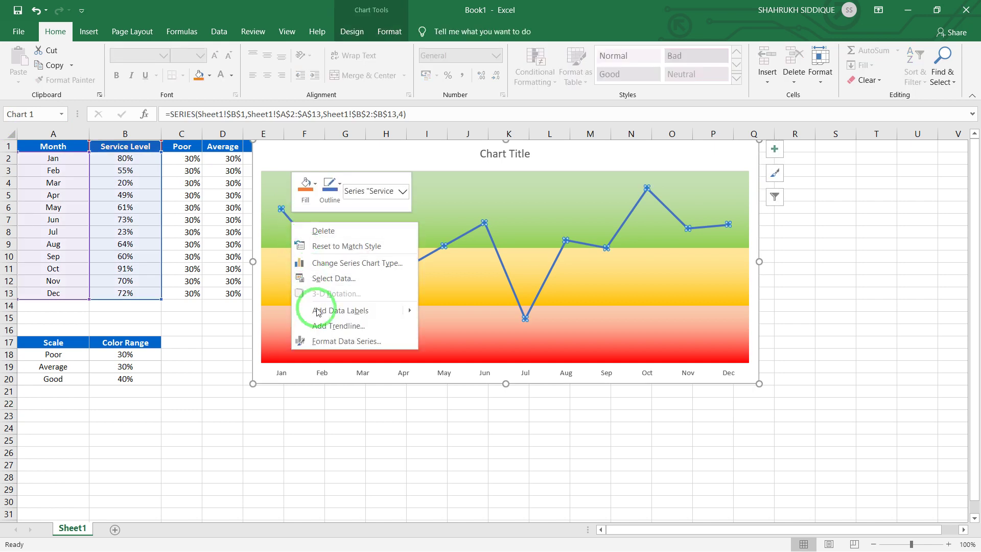
left_click(333, 341)
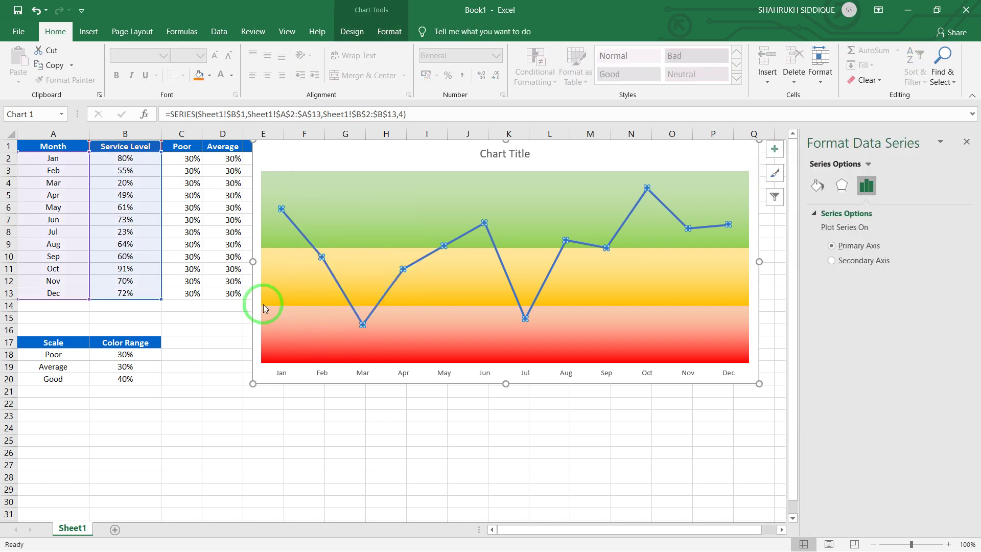
left_click(818, 186)
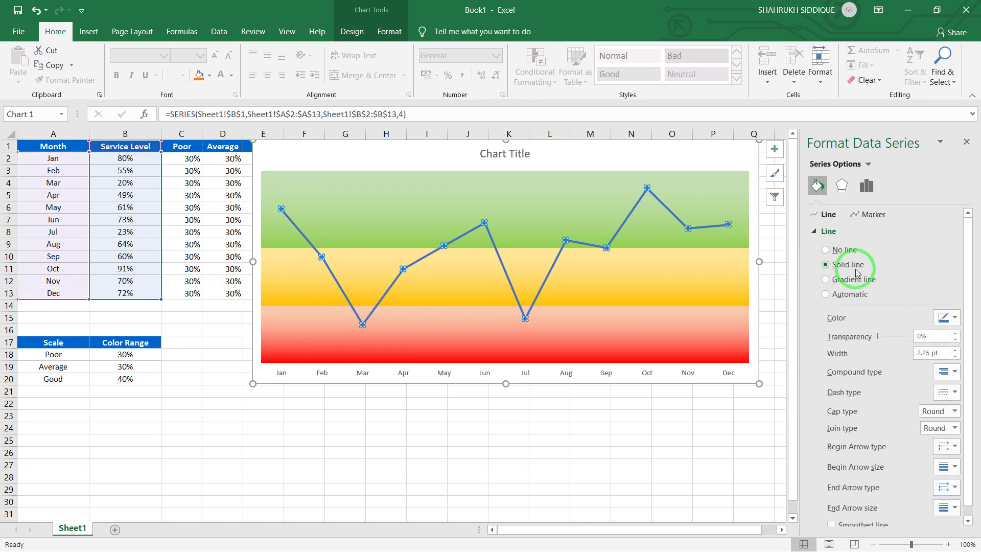
left_click(947, 318)
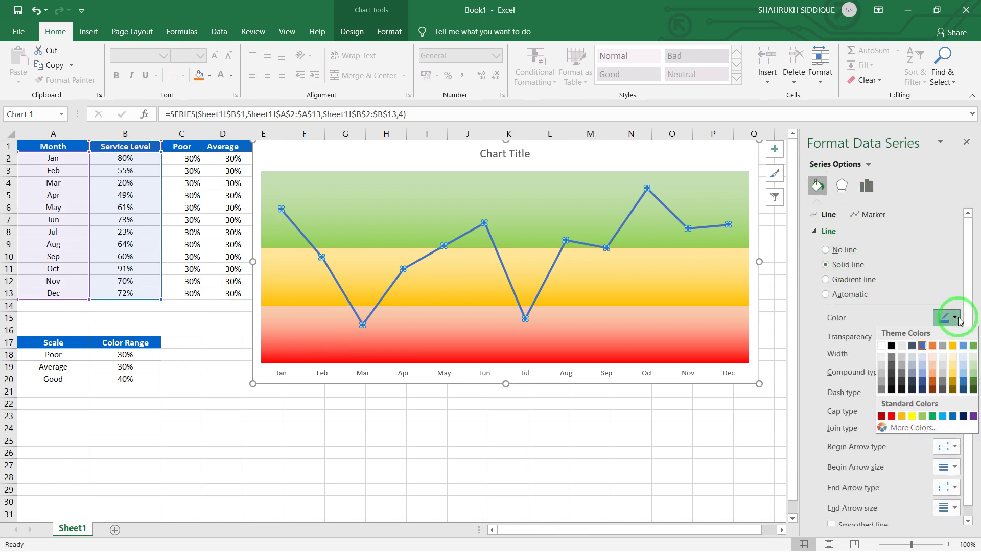
left_click(922, 347)
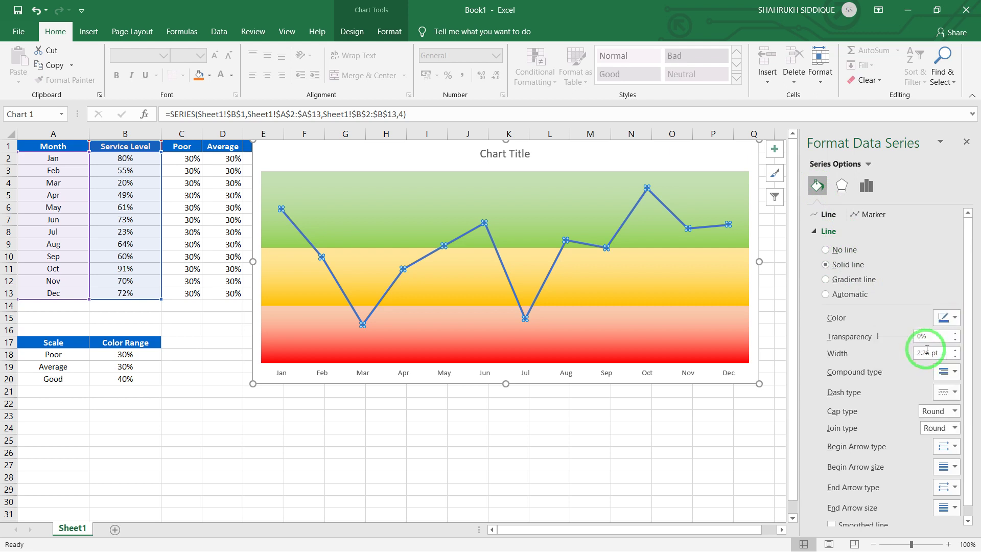
left_click(956, 350)
left_click(955, 356)
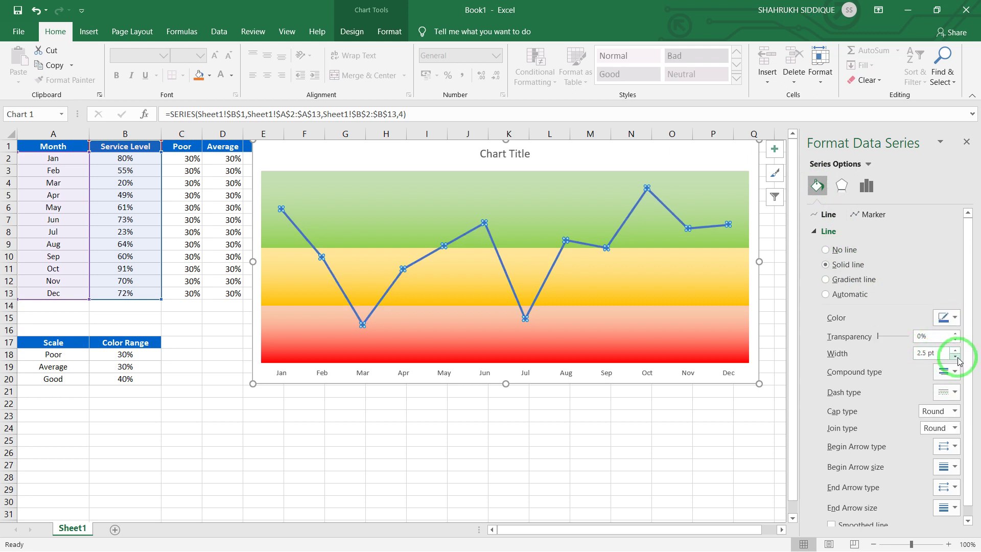
scroll(948, 371, "down", 1)
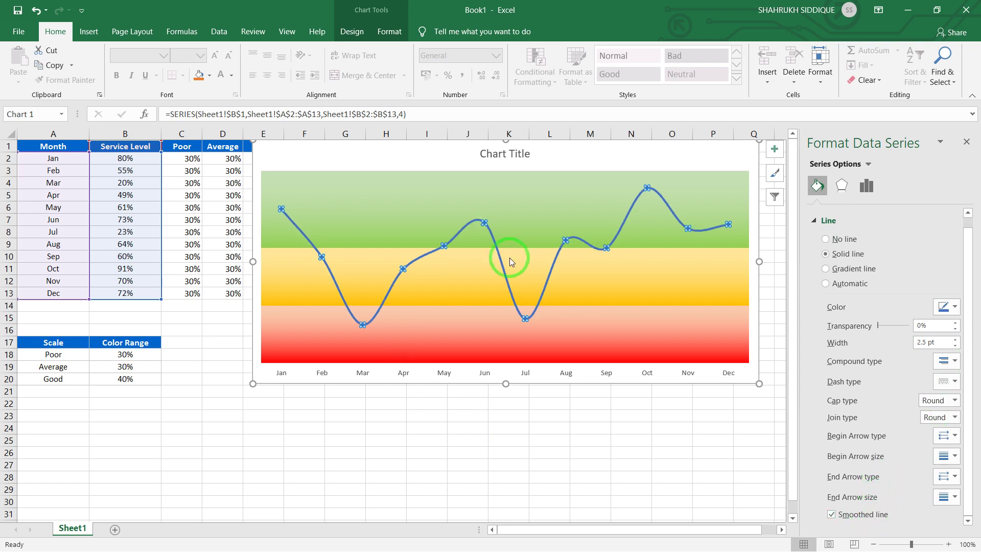
left_click(826, 220)
Give the Service Level data points built-in circle markers with a solid white fill.
left_click(441, 429)
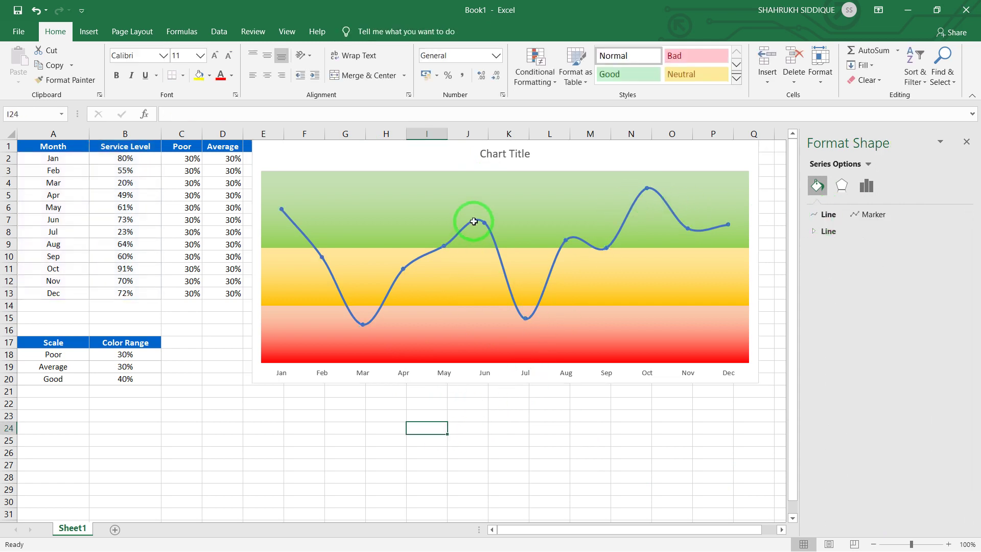
left_click(484, 221)
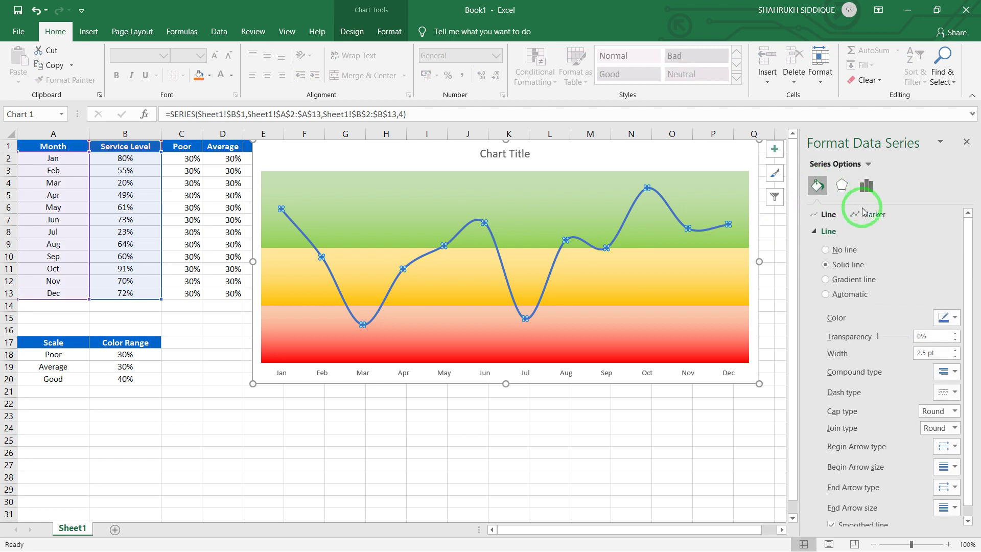
left_click(871, 214)
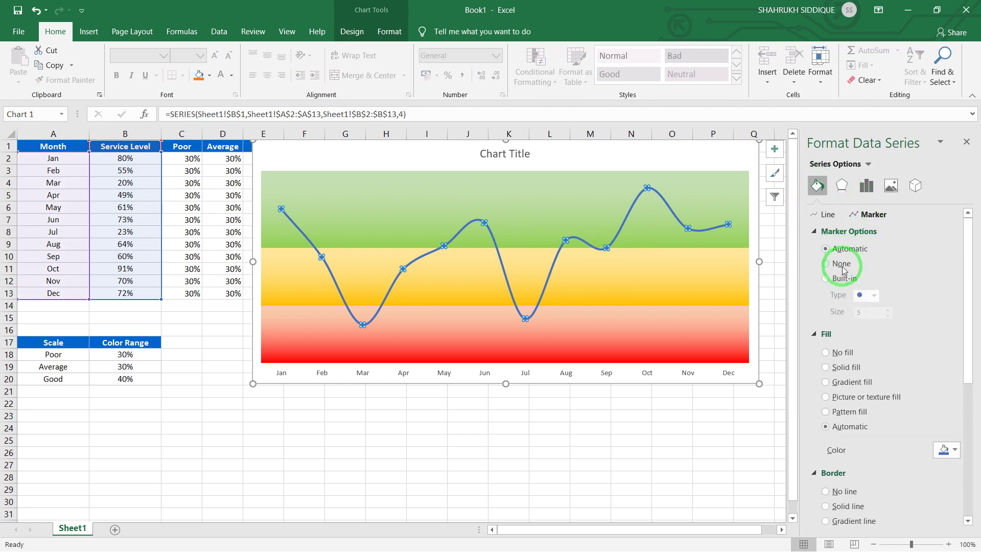
left_click(844, 280)
left_click(874, 296)
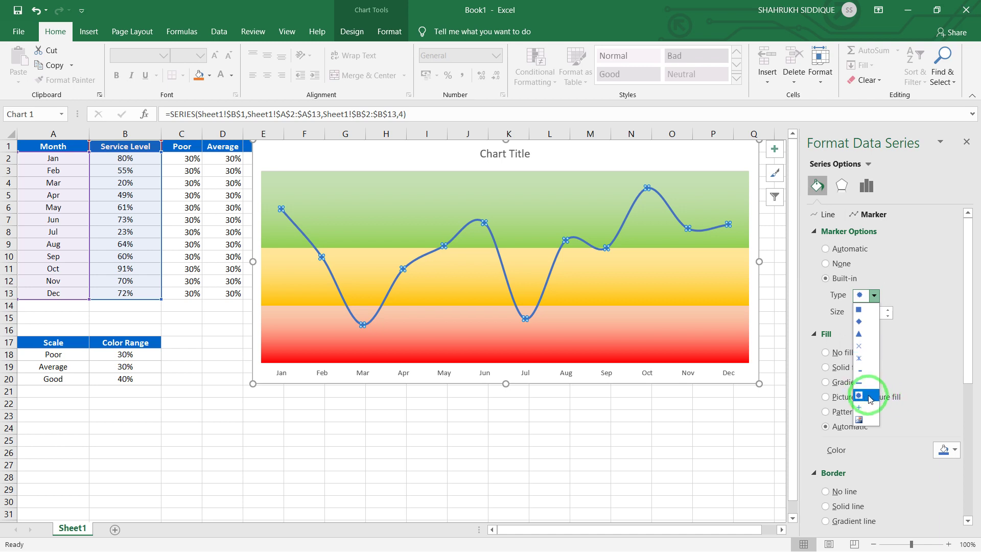
left_click(869, 396)
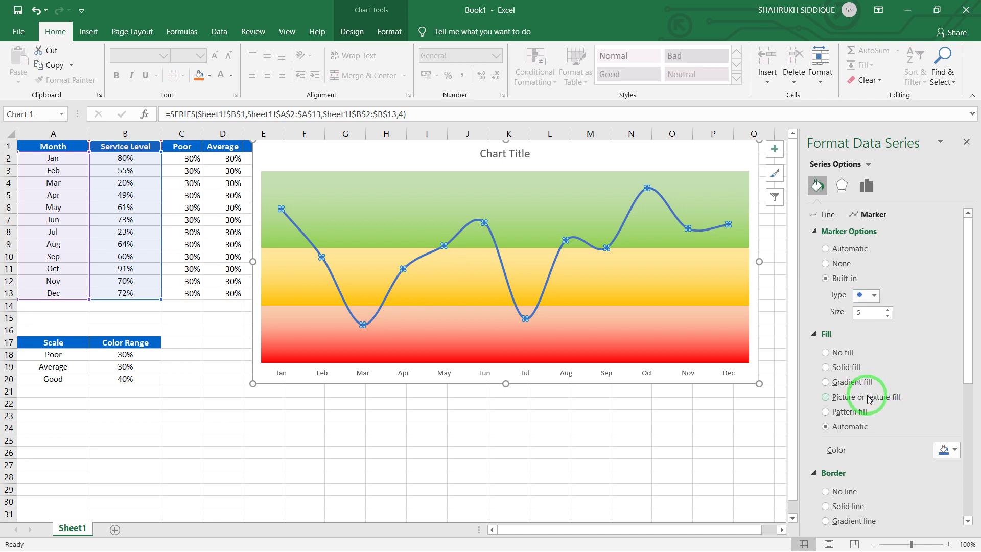
left_click(843, 367)
left_click(945, 450)
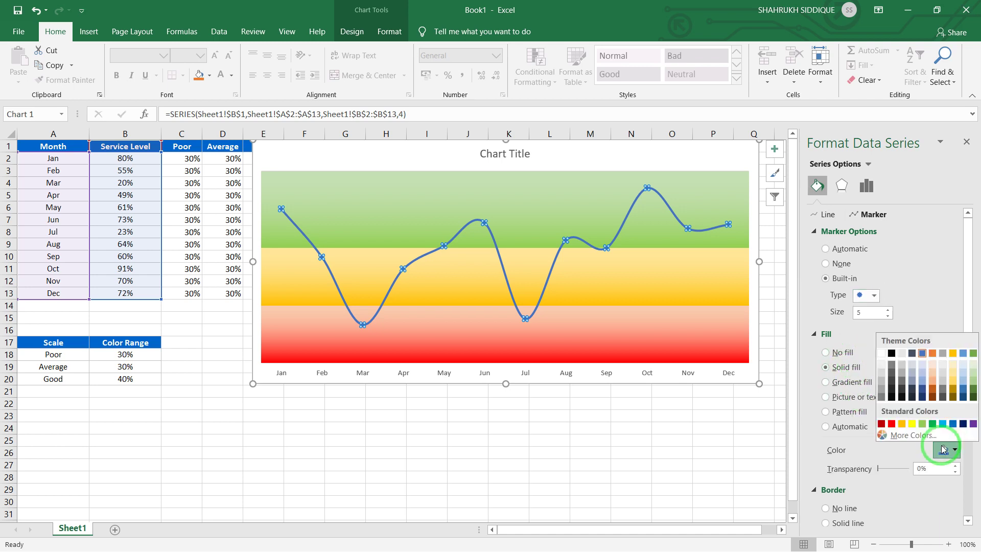
left_click(885, 366)
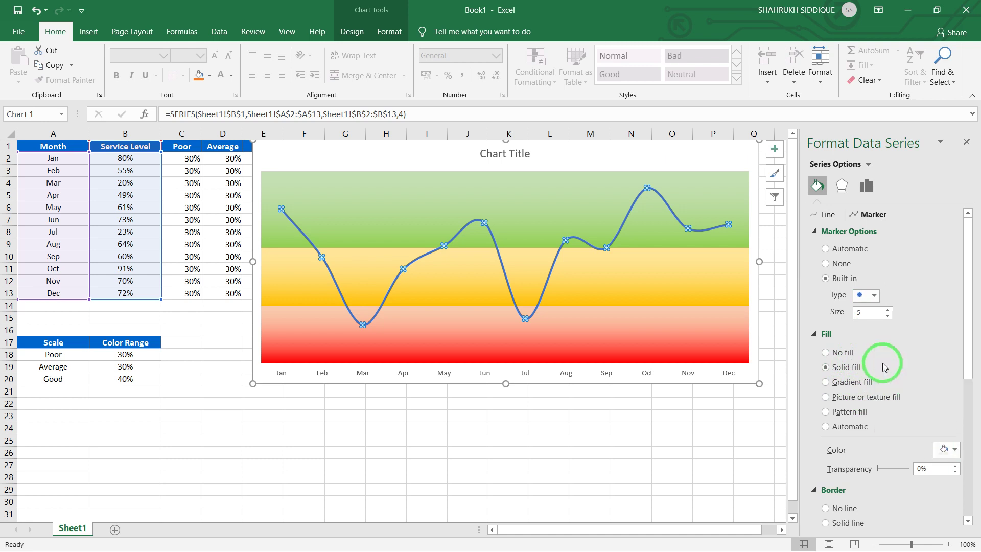
Enlarge the Service Level circle markers to size 9.
left_click(736, 411)
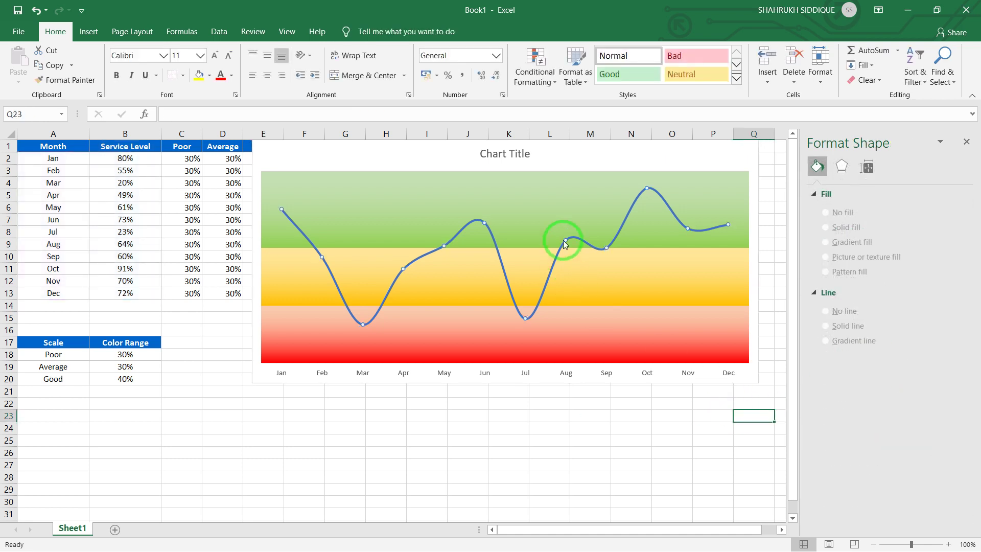
left_click(564, 240)
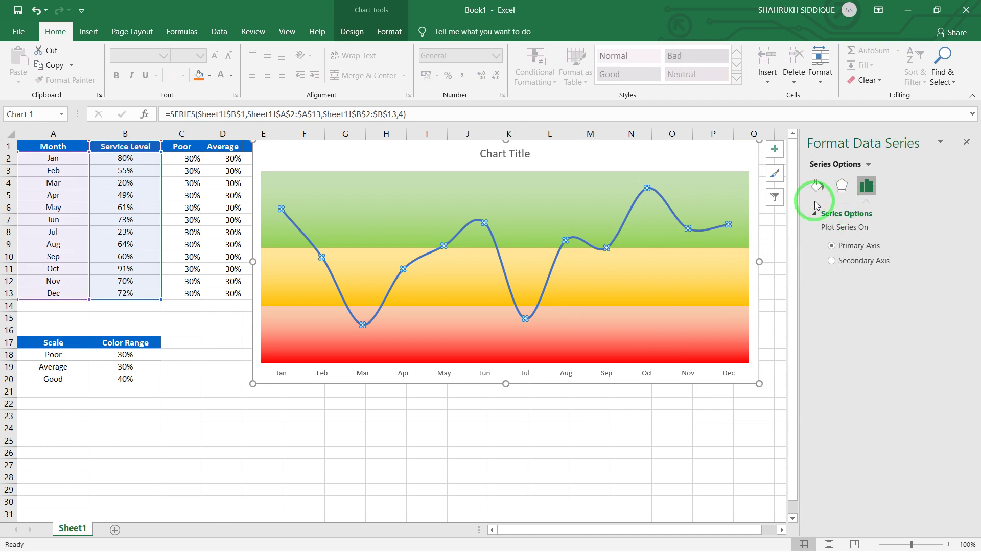
left_click(817, 186)
left_click(875, 214)
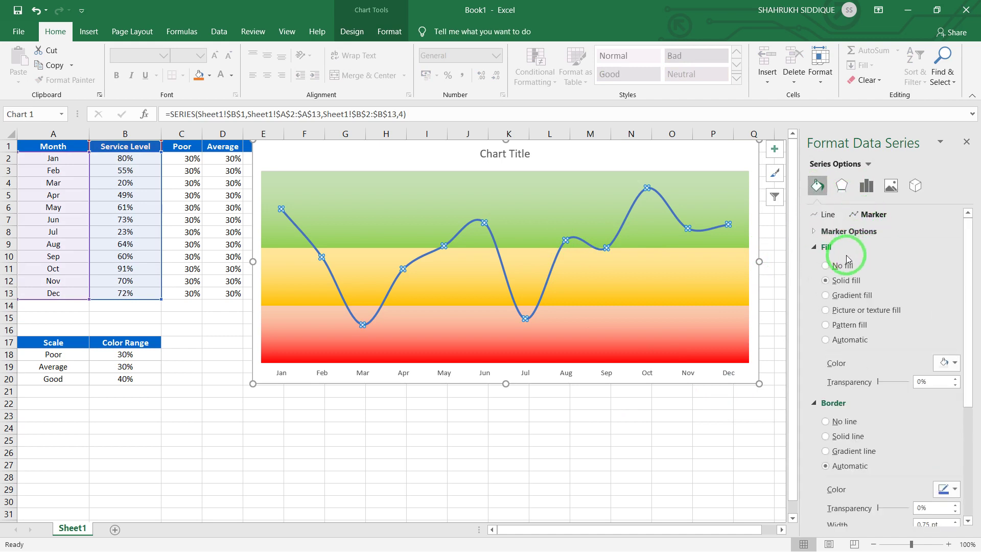
left_click(857, 231)
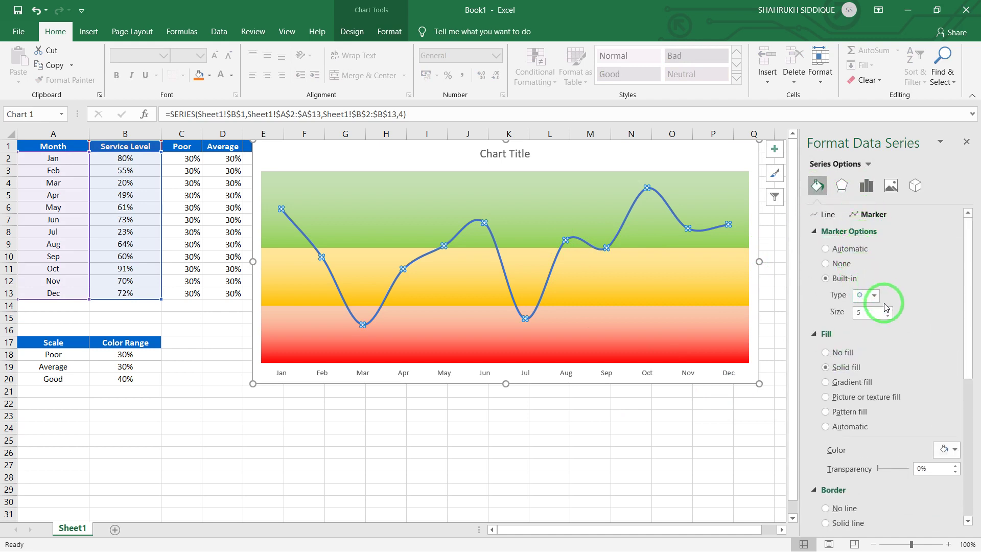
left_click(889, 309)
left_click(889, 309)
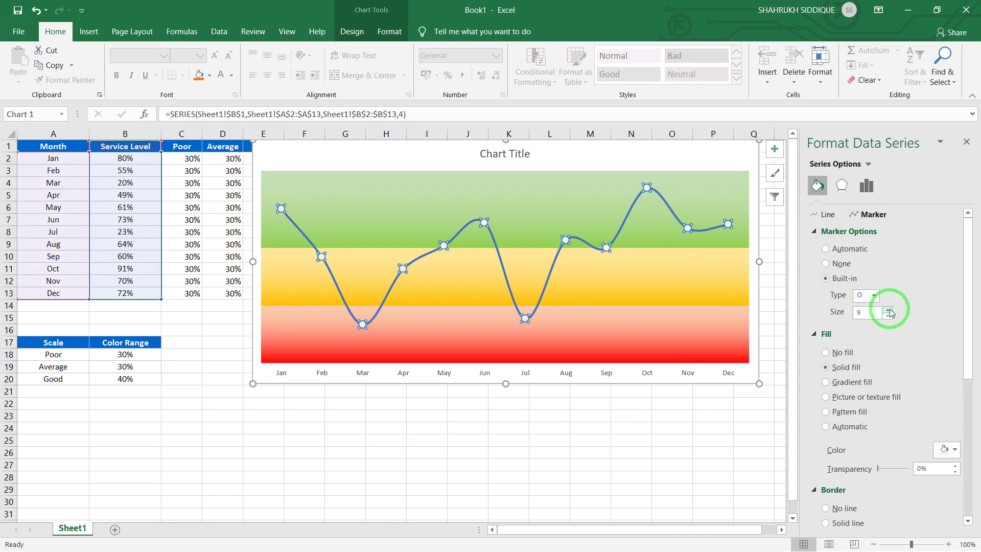
left_click(600, 403)
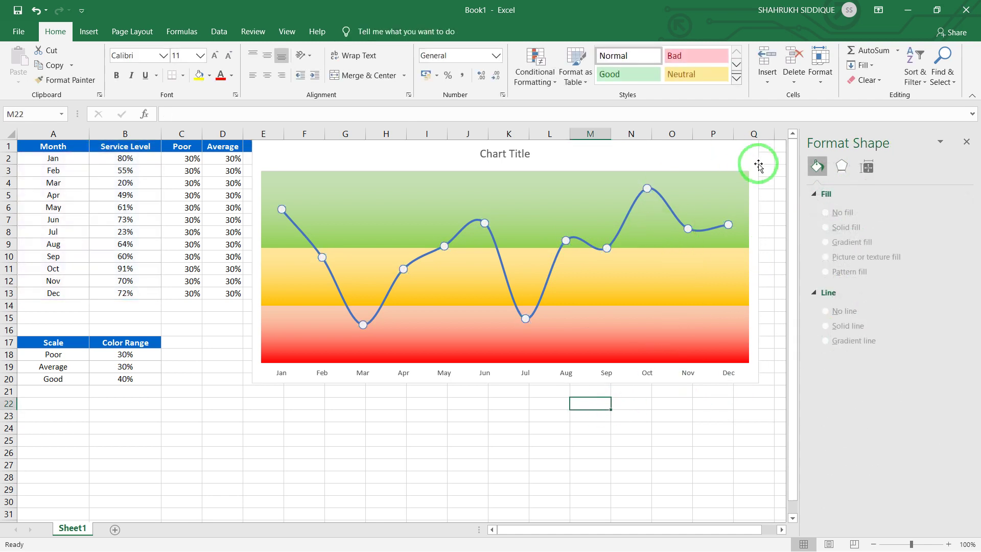
Set the Service Level series Shape Outline to No Outline, hiding the connecting line.
left_click(283, 207)
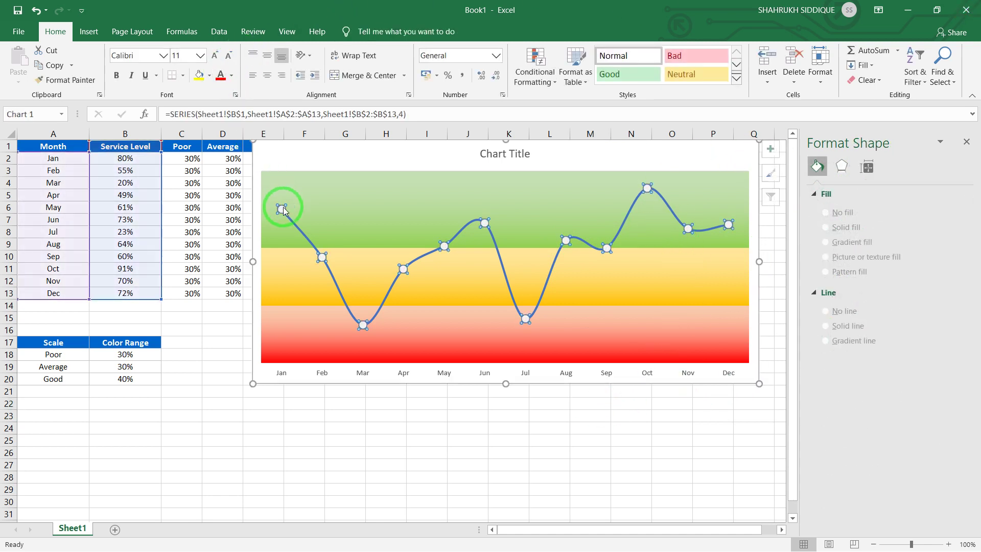
left_click(389, 31)
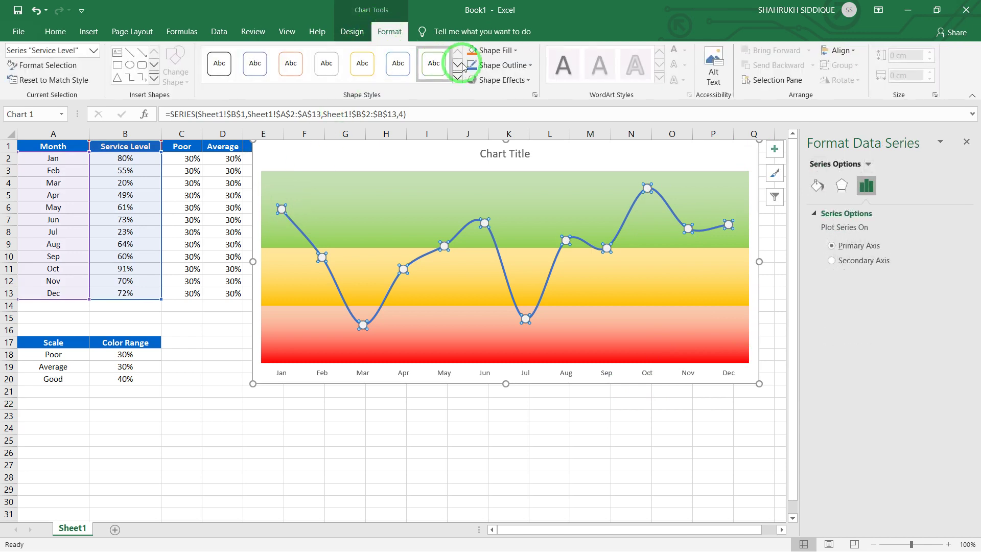
left_click(508, 70)
left_click(527, 192)
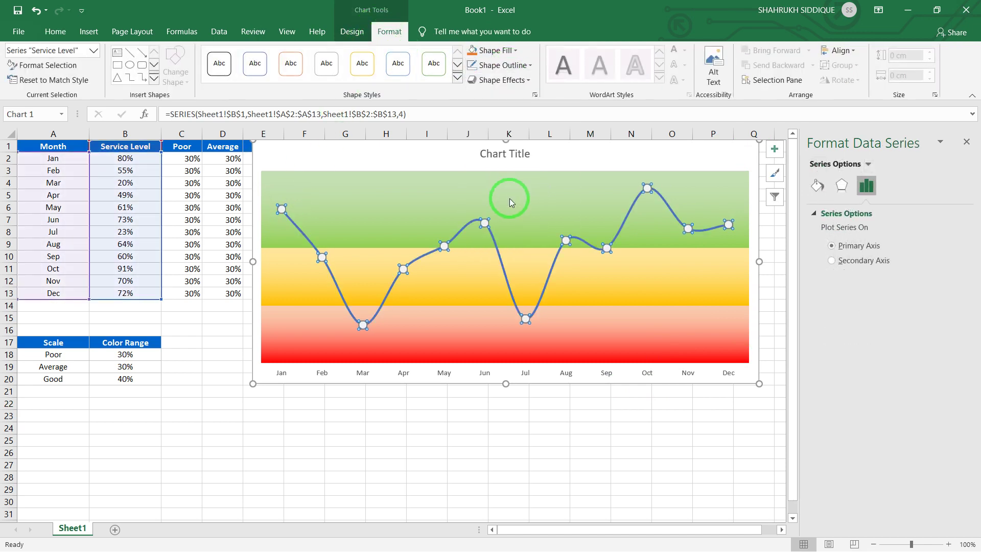
Apply a Round bevel shape effect to the Service Level markers.
left_click(489, 79)
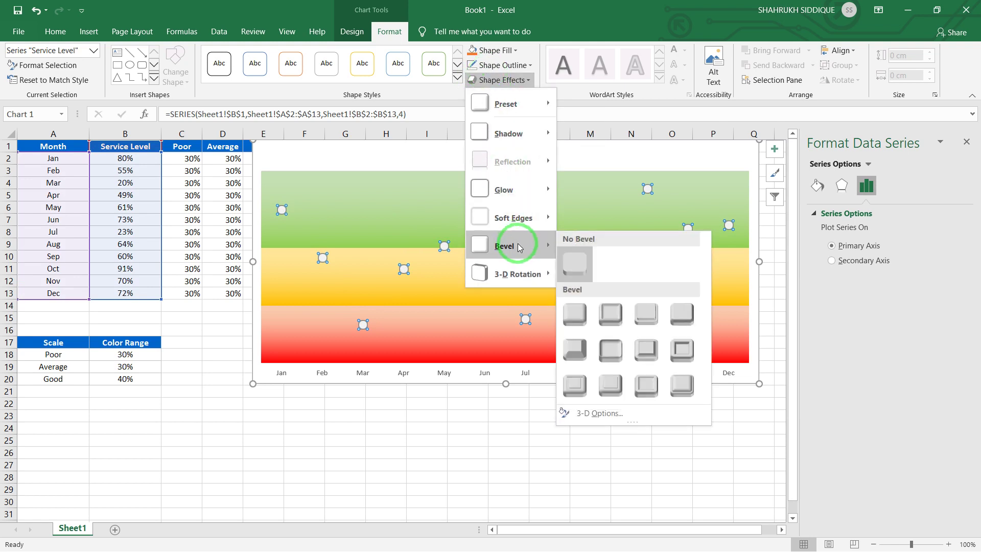
mouse_move(510, 245)
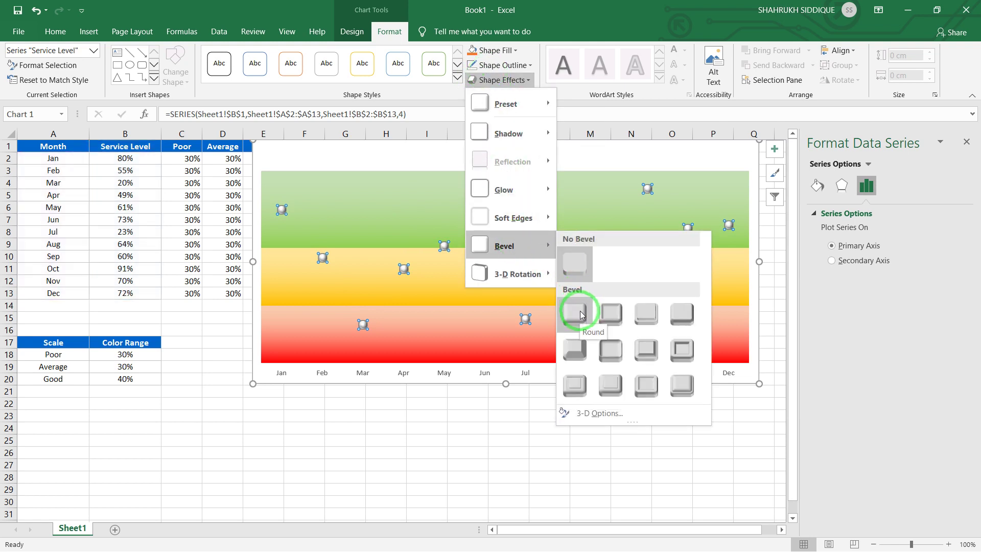
left_click(575, 312)
left_click(476, 430)
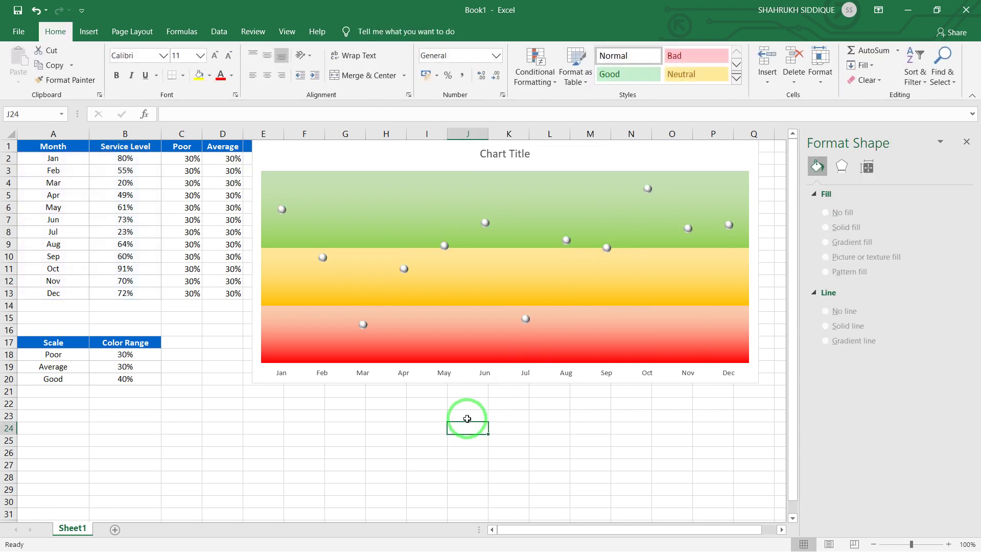
Restore a solid line joining the Service Level markers.
left_click(424, 255)
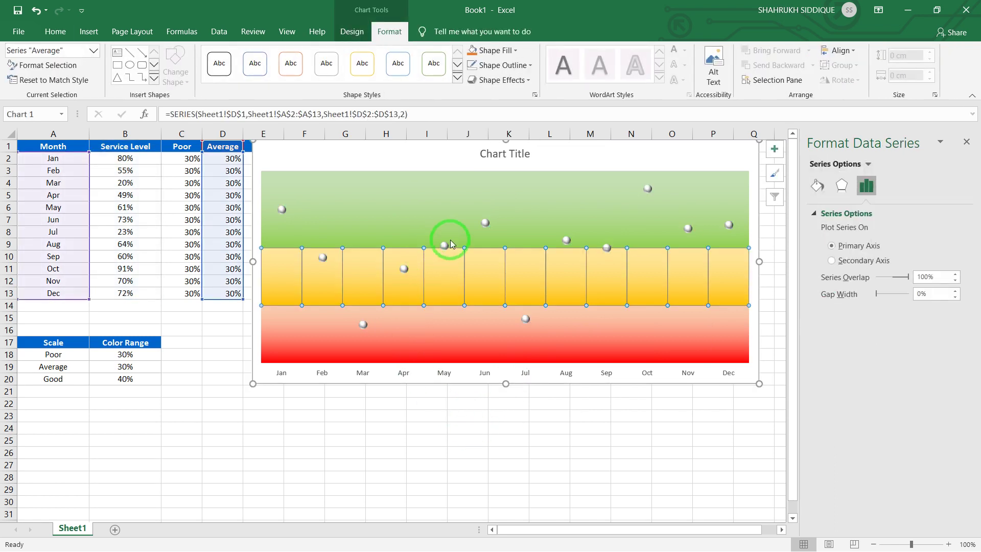
left_click(444, 246)
left_click(818, 186)
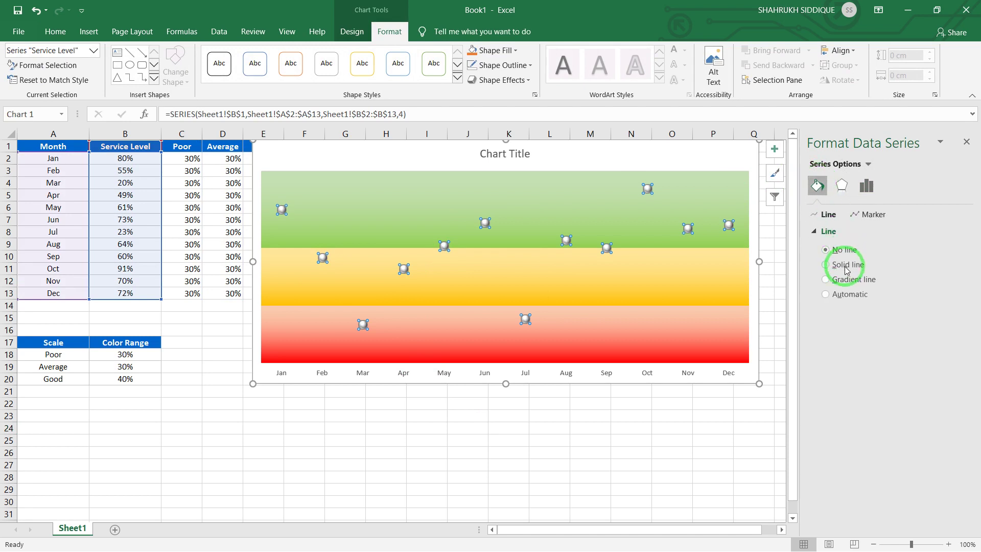
left_click(846, 265)
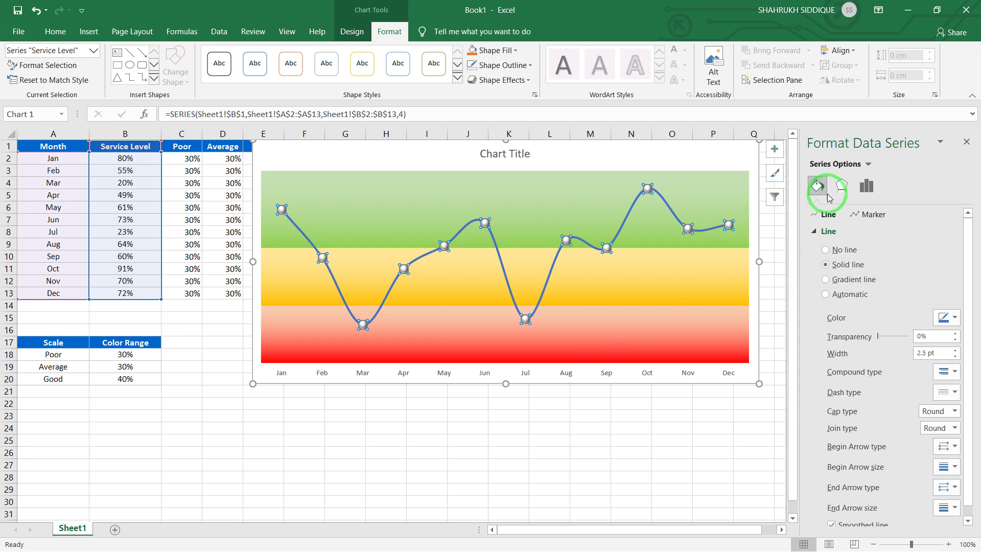
left_click(868, 214)
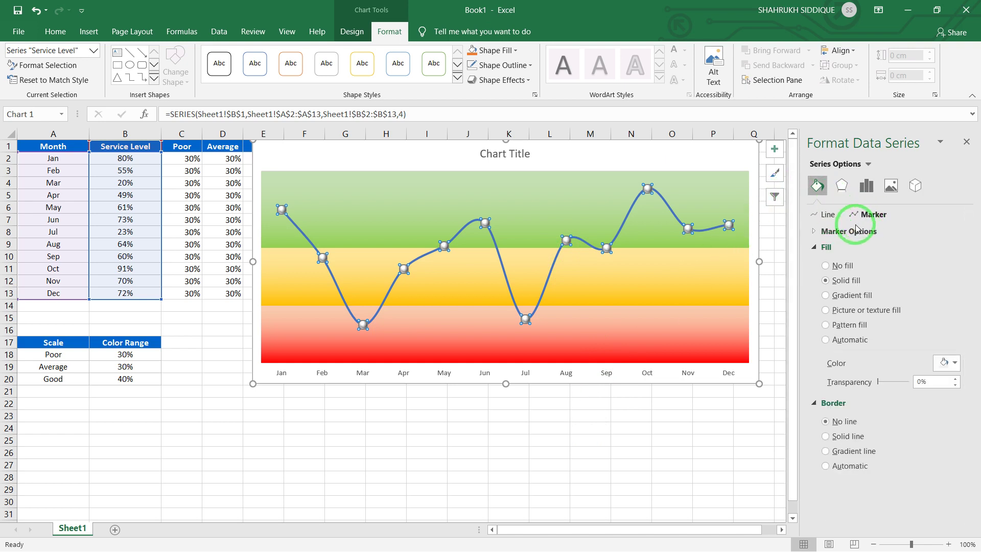
left_click(607, 249)
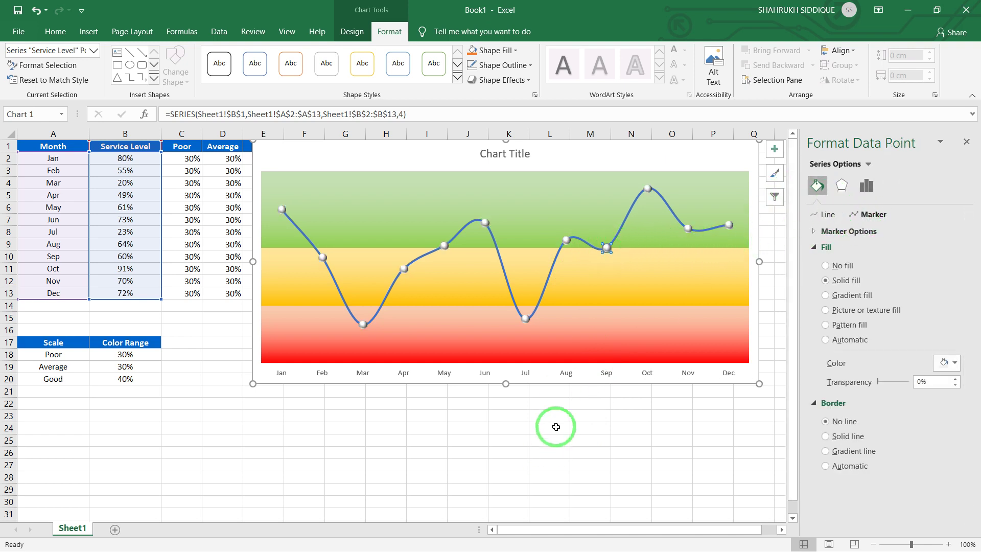
left_click(560, 453)
Review the Service Level marker and line settings, then close the Format pane.
left_click(527, 320)
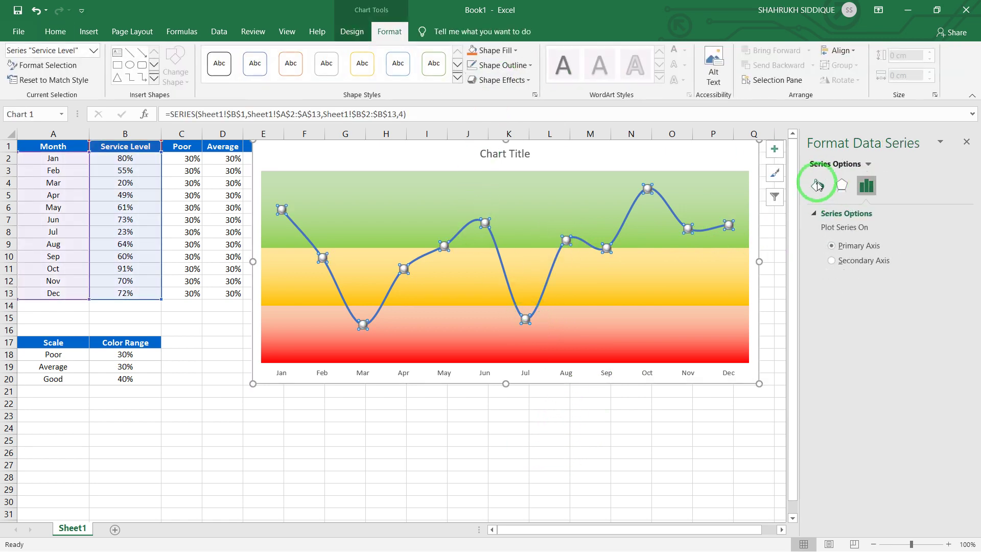
left_click(818, 185)
left_click(873, 214)
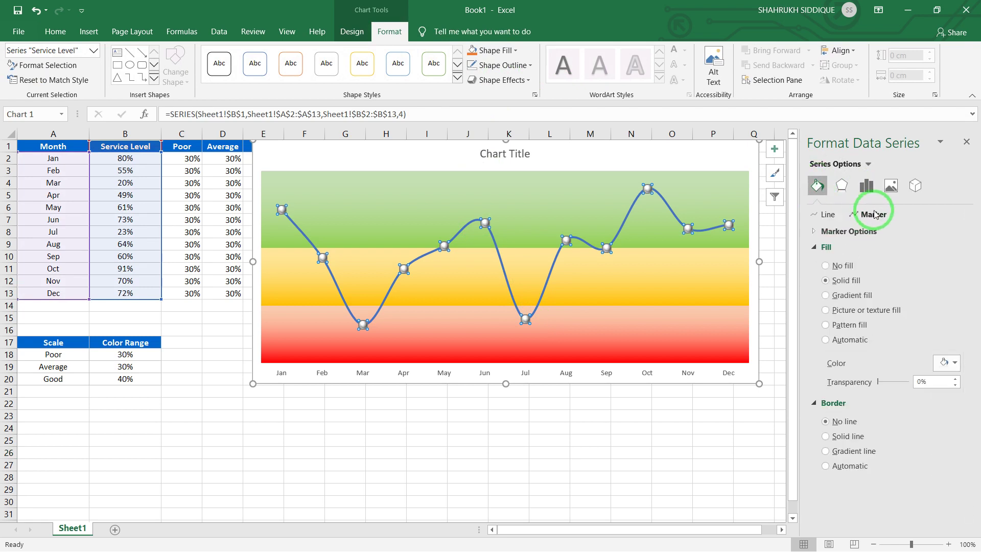
left_click(838, 231)
left_click(828, 215)
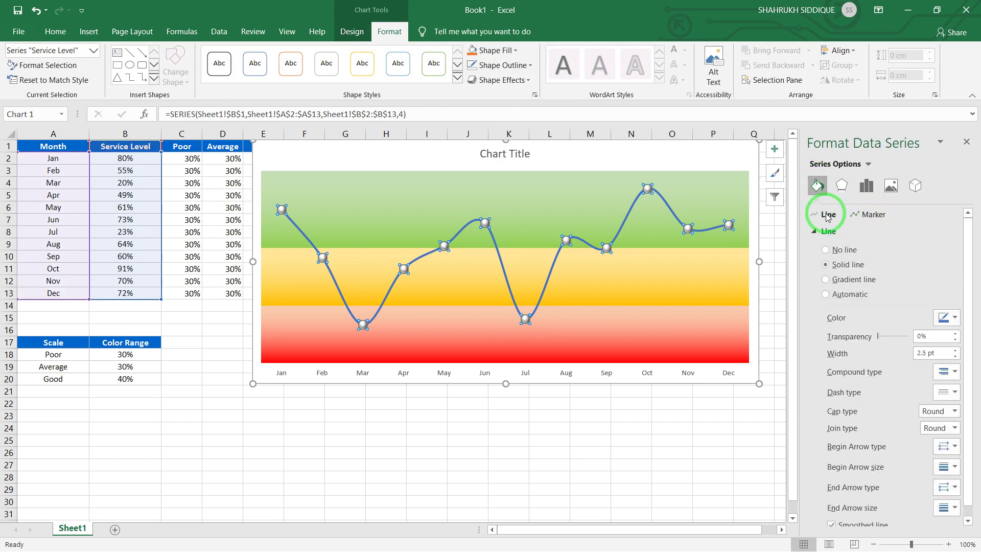
left_click(681, 434)
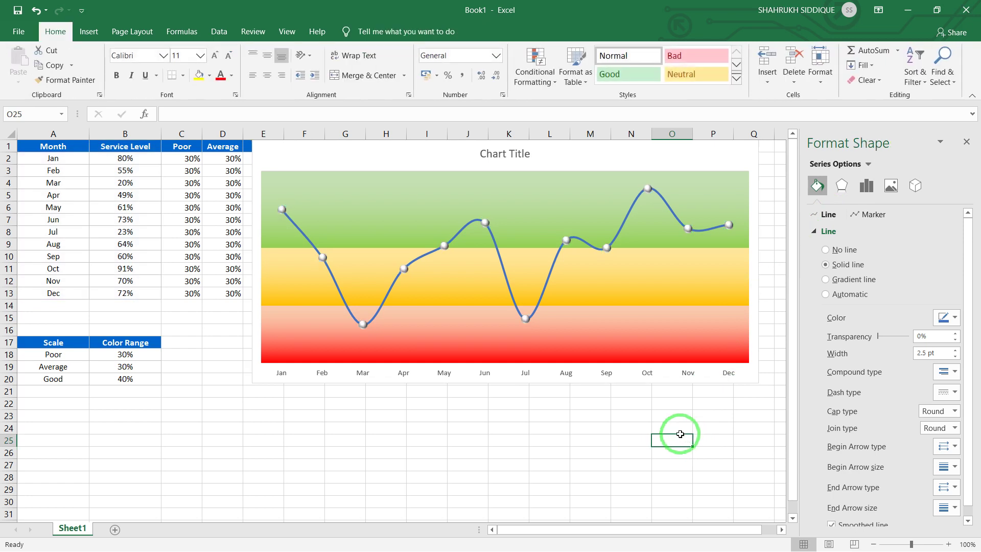
left_click(967, 142)
left_click(574, 486)
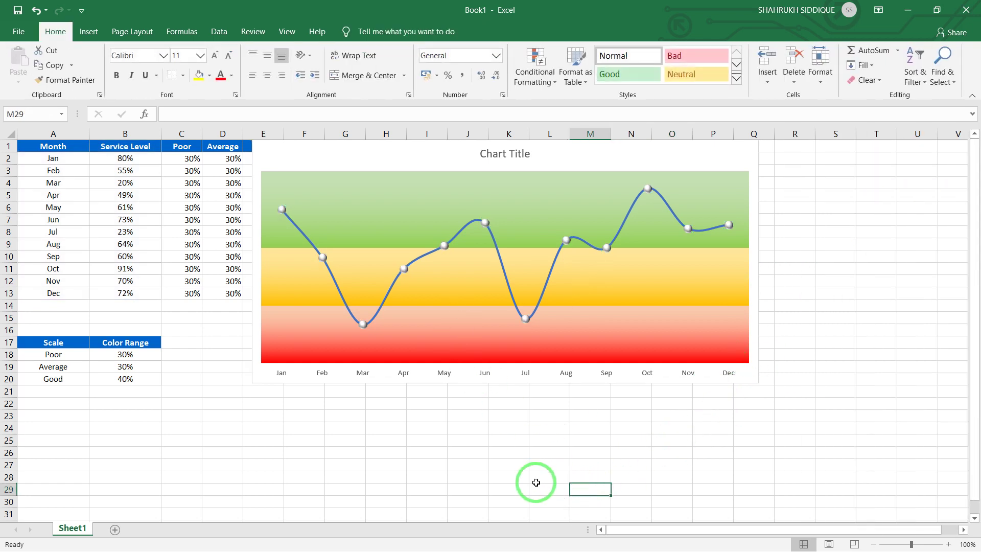
Make the Jan–Dec horizontal axis labels bold and increase them from 9 to 10 pt.
left_click(369, 371)
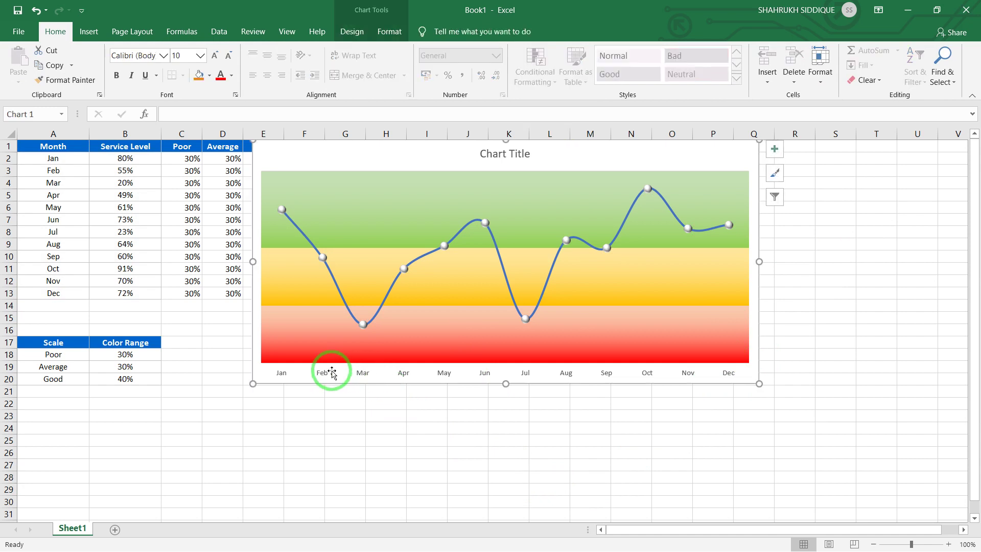
left_click(307, 441)
left_click(285, 375)
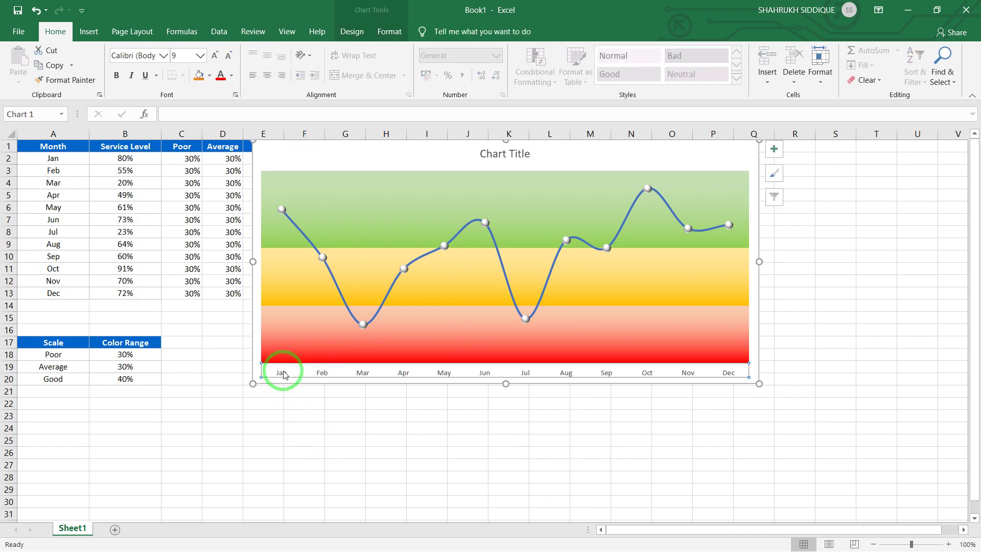
double_click(285, 374)
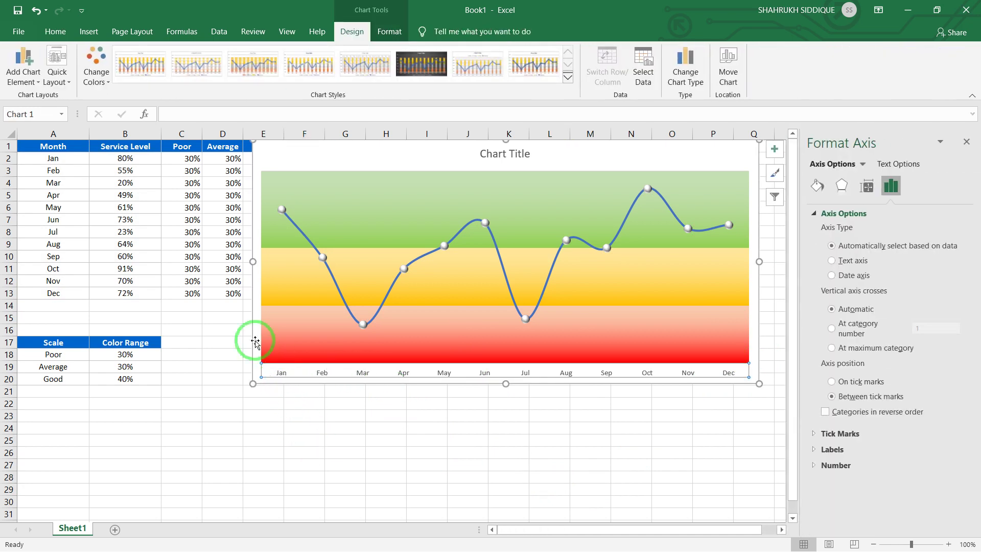
left_click(53, 31)
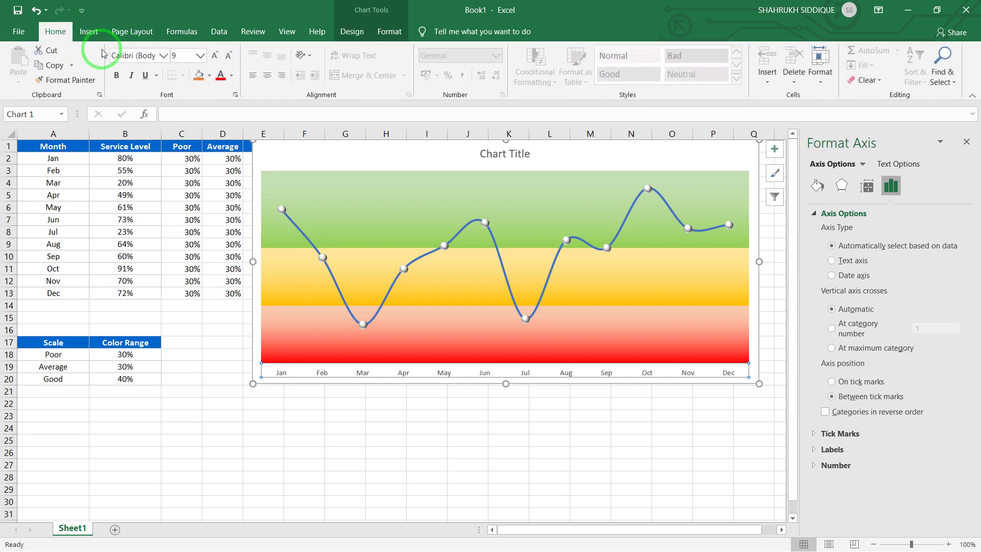
left_click(117, 75)
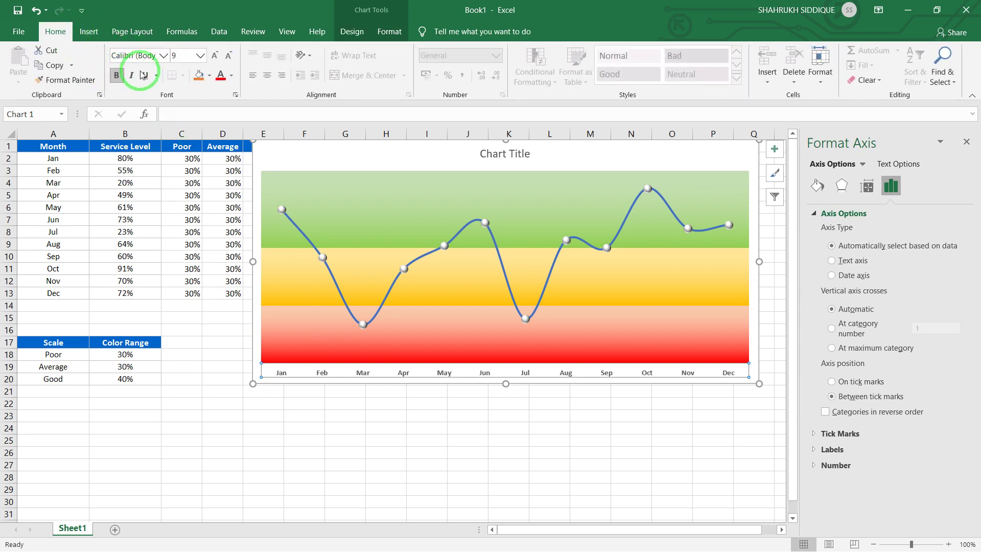
left_click(214, 57)
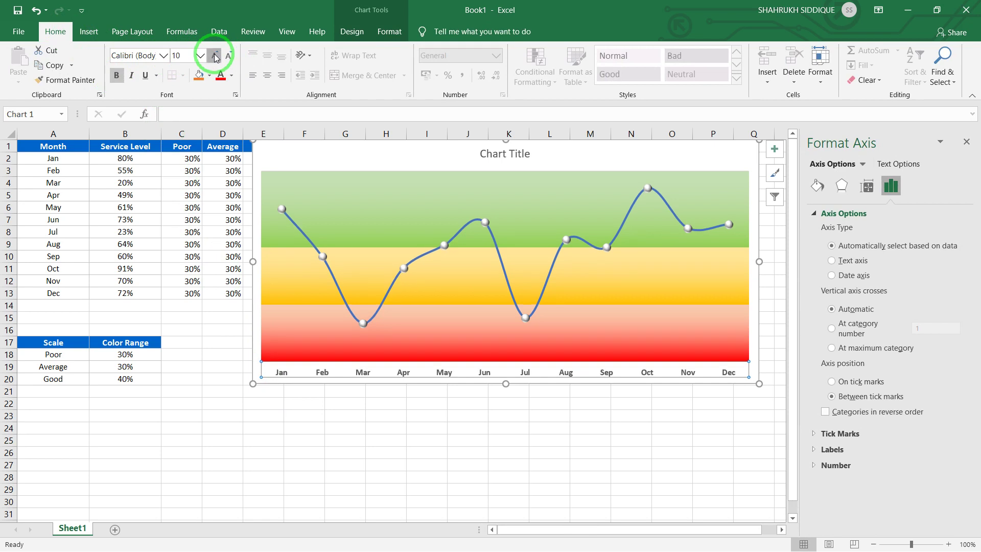
left_click(397, 492)
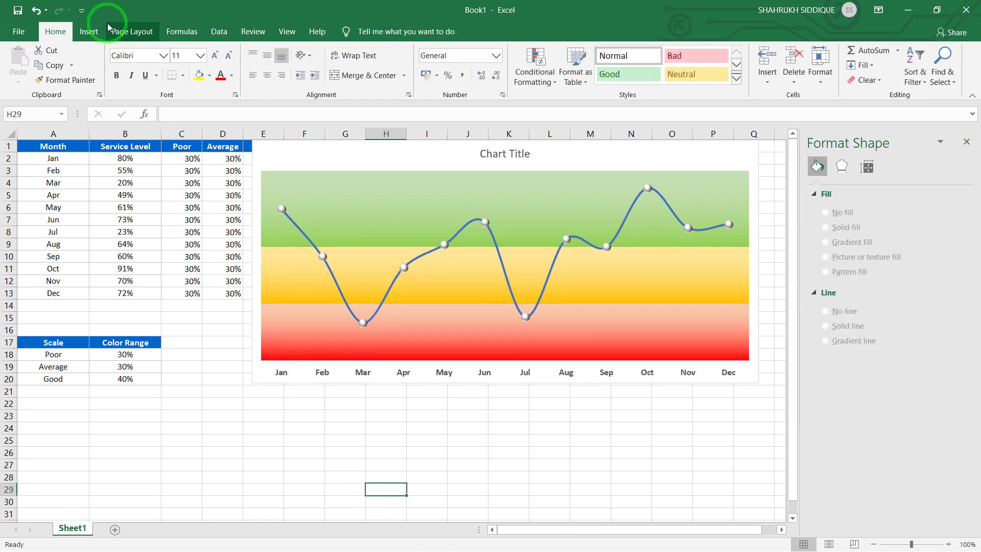
Insert a WordArt text box and position it over the chart.
left_click(88, 31)
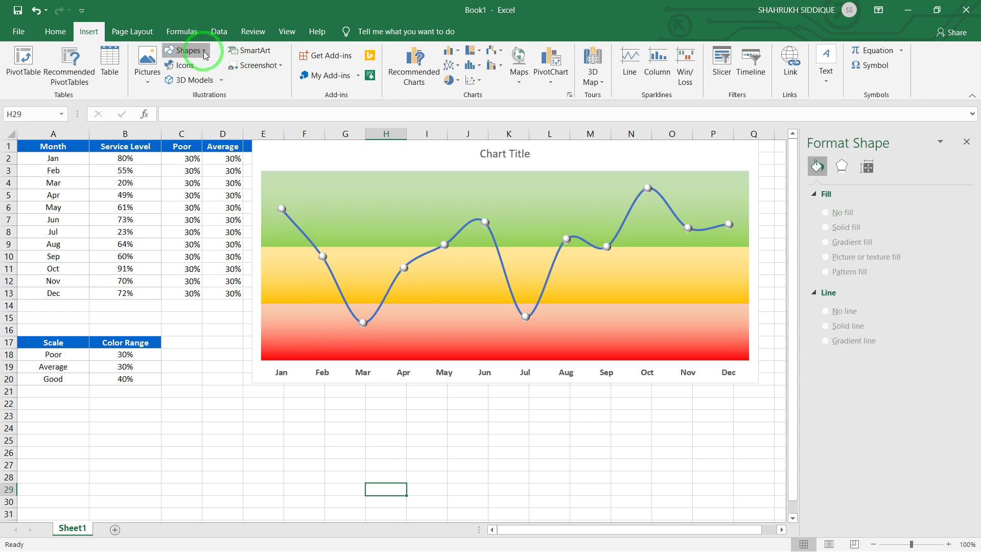
left_click(185, 50)
left_click(818, 84)
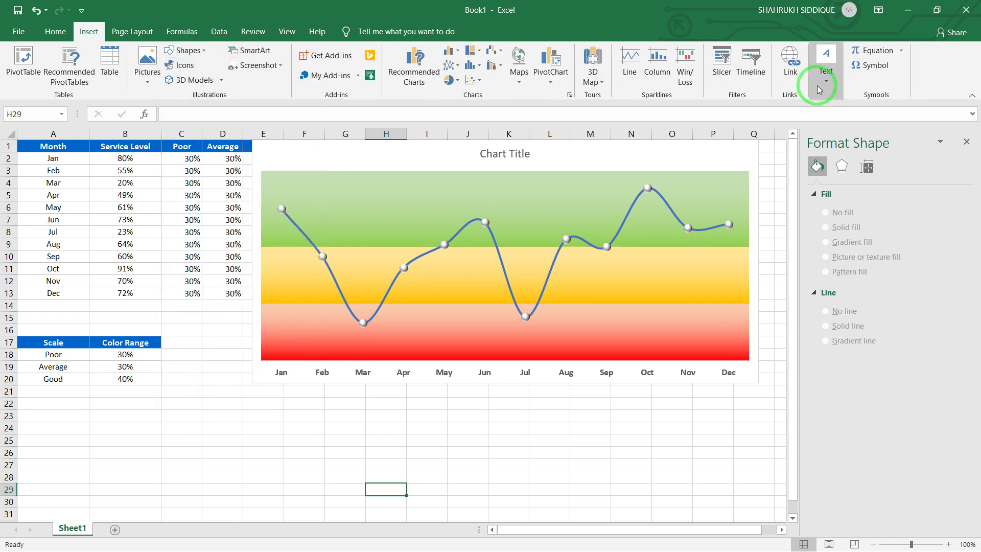
left_click(826, 72)
left_click(889, 119)
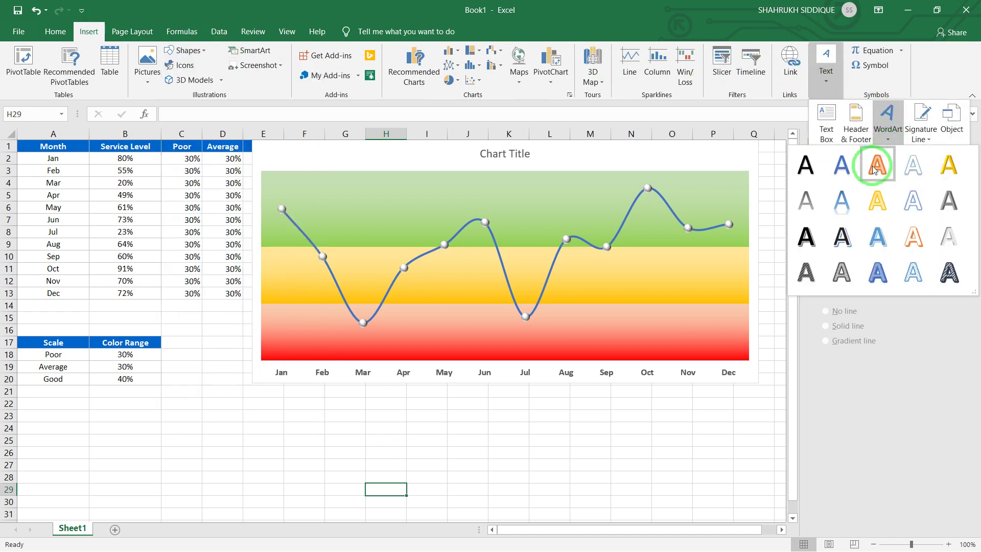
left_click(807, 165)
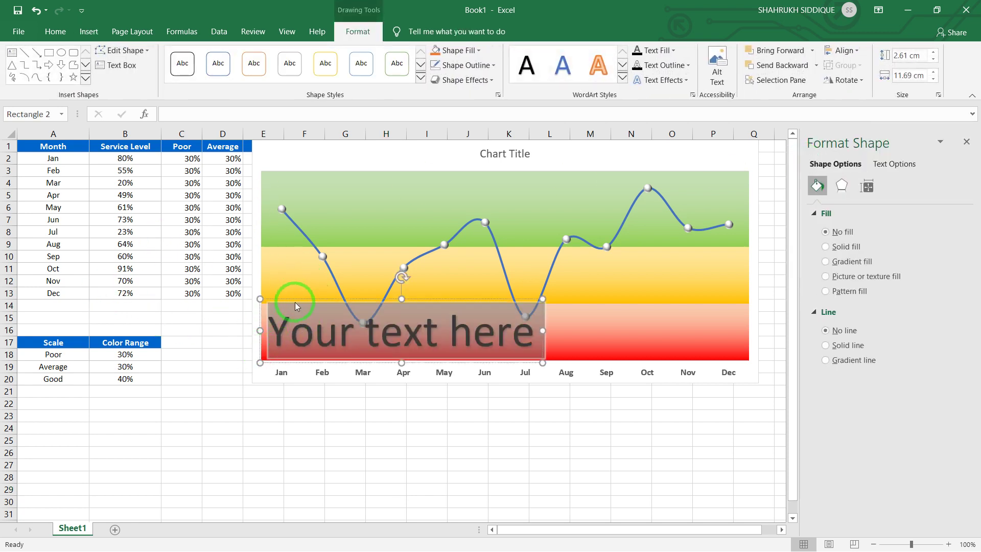
left_click_drag(296, 307, 303, 300)
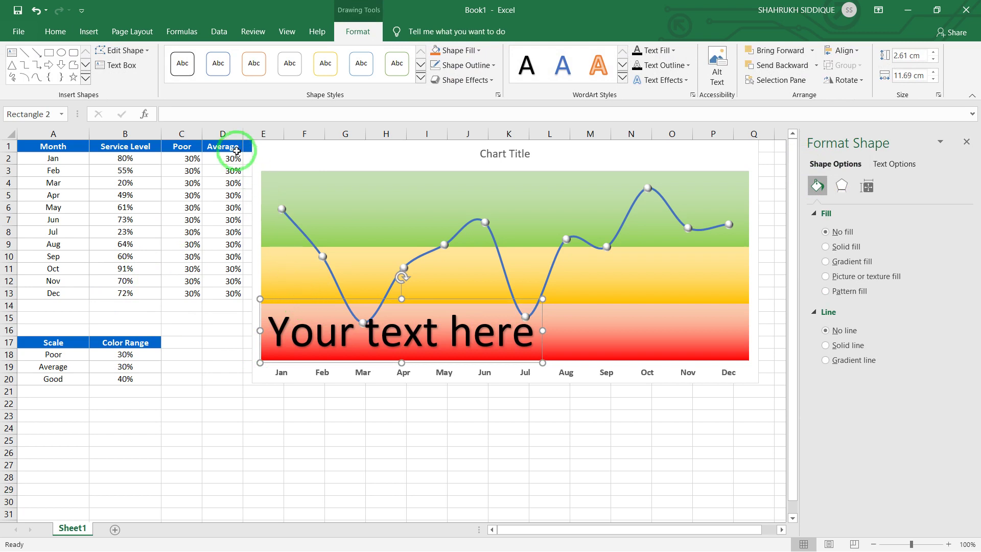
Link the WordArt box to cell A18 with =$A$18 so it shows Poor.
left_click(227, 115)
type("=")
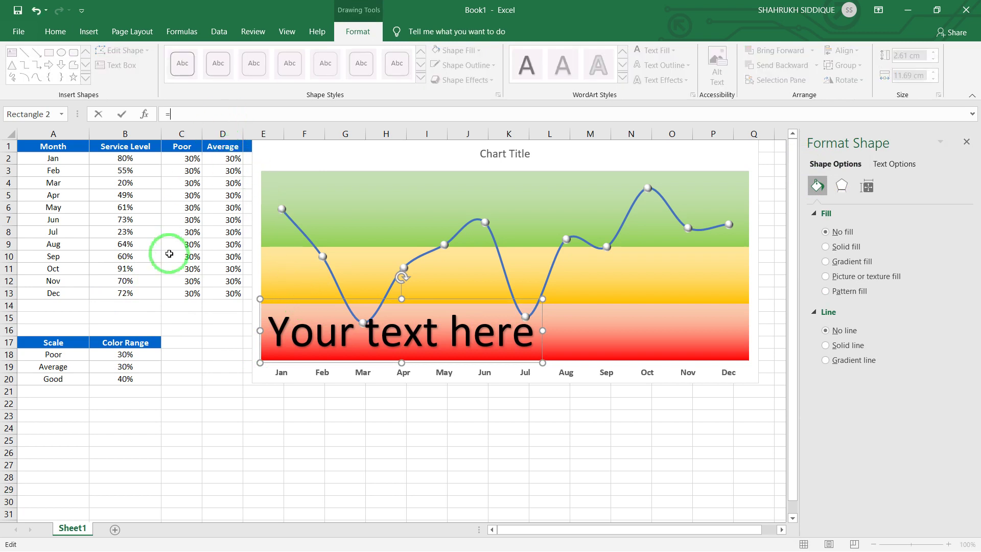
left_click(60, 354)
key("Return")
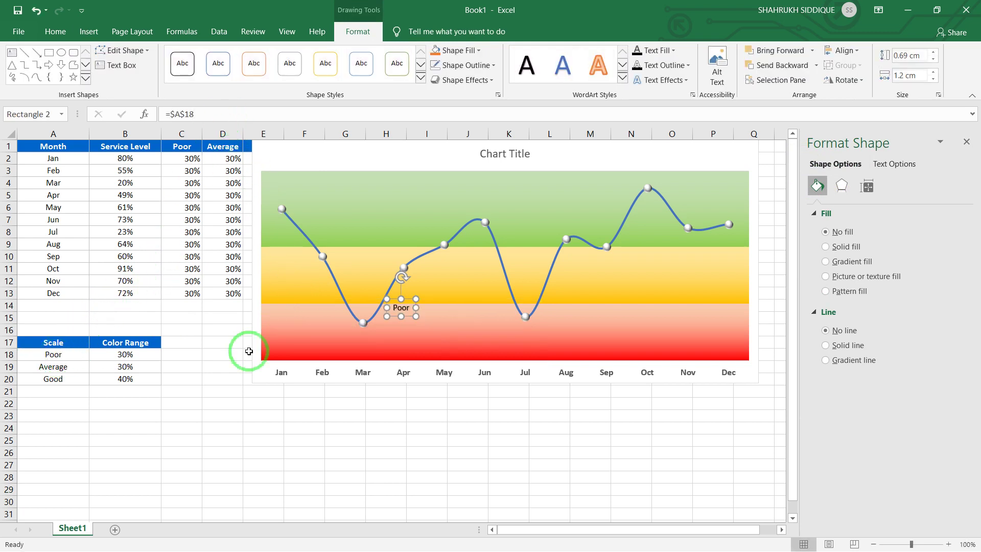
Make the Poor label bold and place it at the left of the red band.
left_click_drag(397, 299, 402, 310)
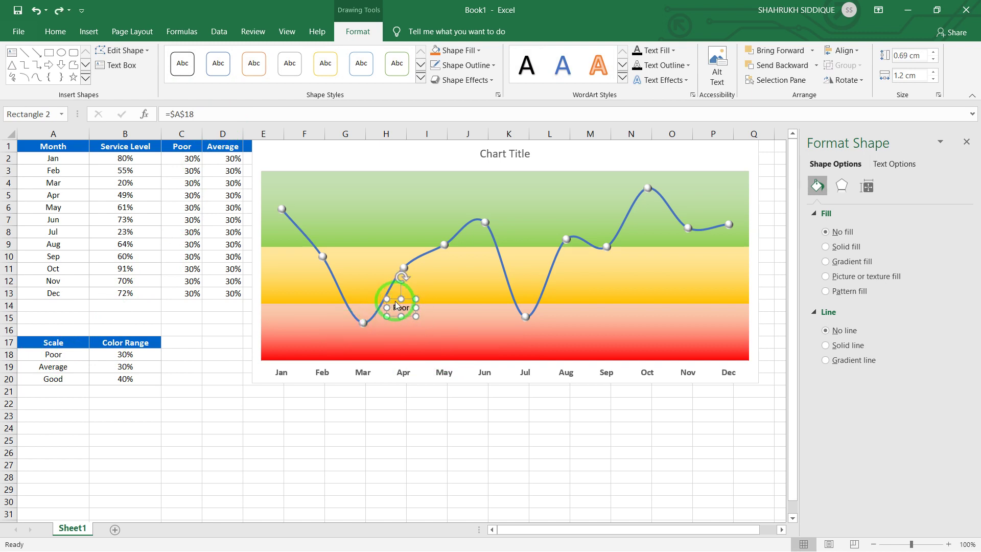
left_click_drag(397, 306, 381, 316)
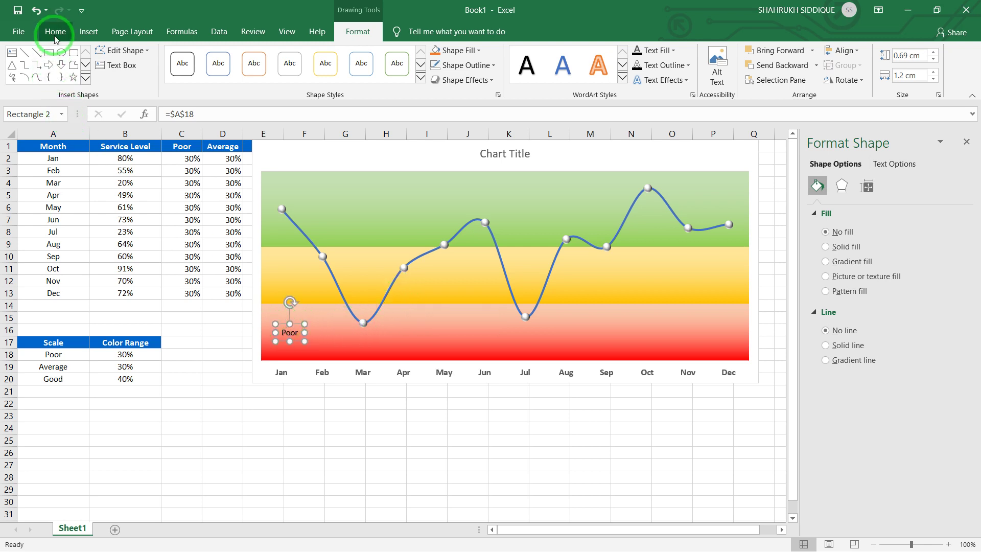
left_click(55, 31)
left_click(117, 77)
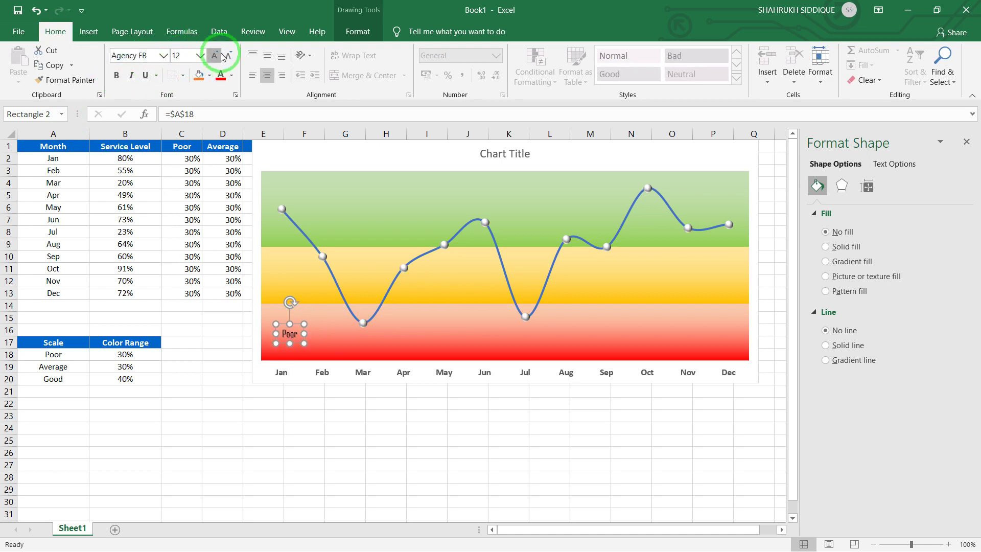
left_click(289, 336)
left_click_drag(281, 324, 275, 323)
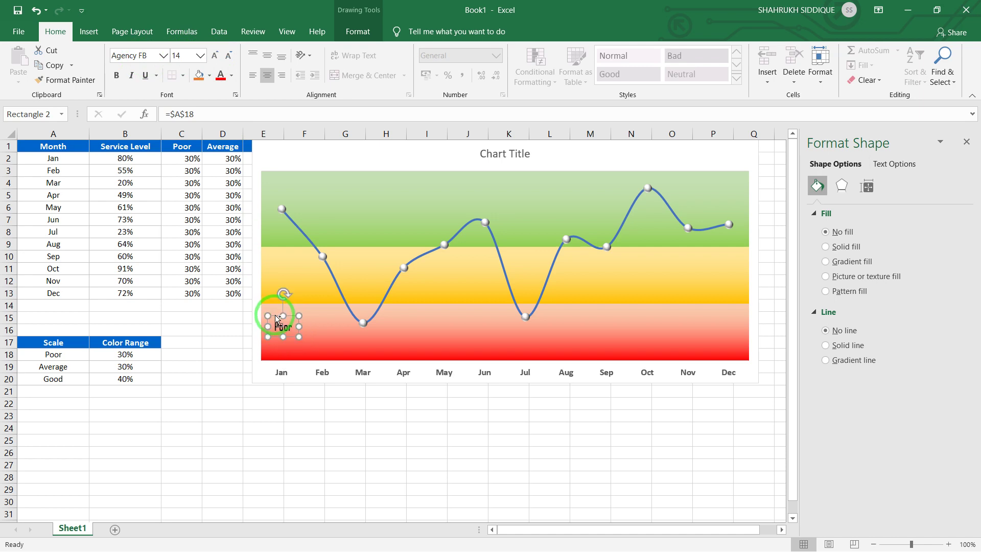
Duplicate the Poor label into the yellow band, linked to A19 to show Average.
key("ctrl+c")
key("ctrl+v")
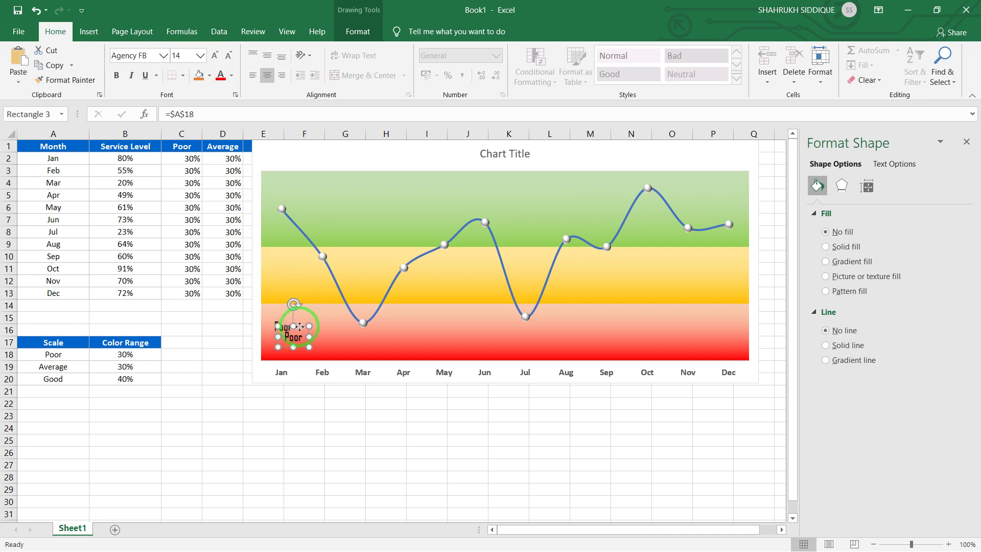
mouse_move(299, 327)
left_mouse_down()
mouse_move(285, 279)
mouse_move(291, 265)
left_mouse_up()
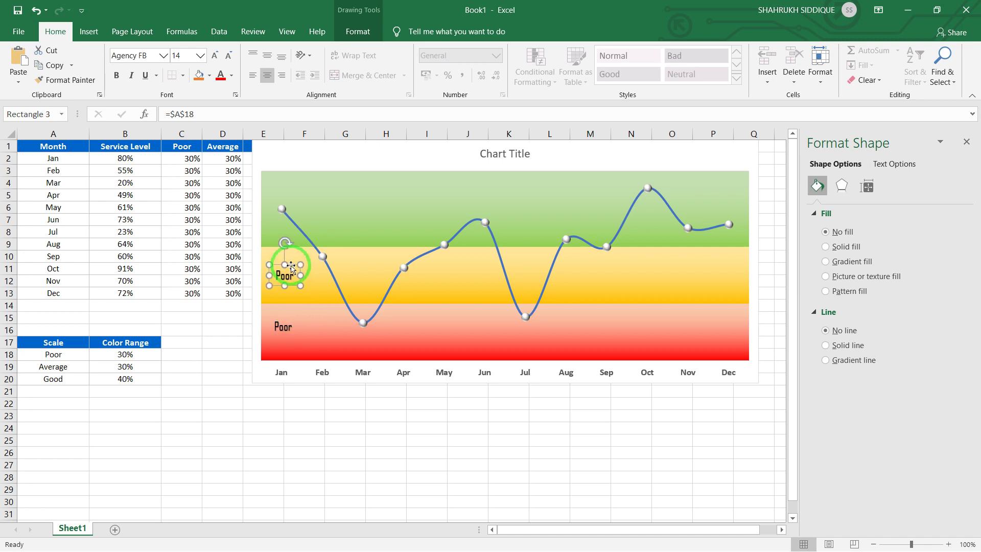
left_click(202, 117)
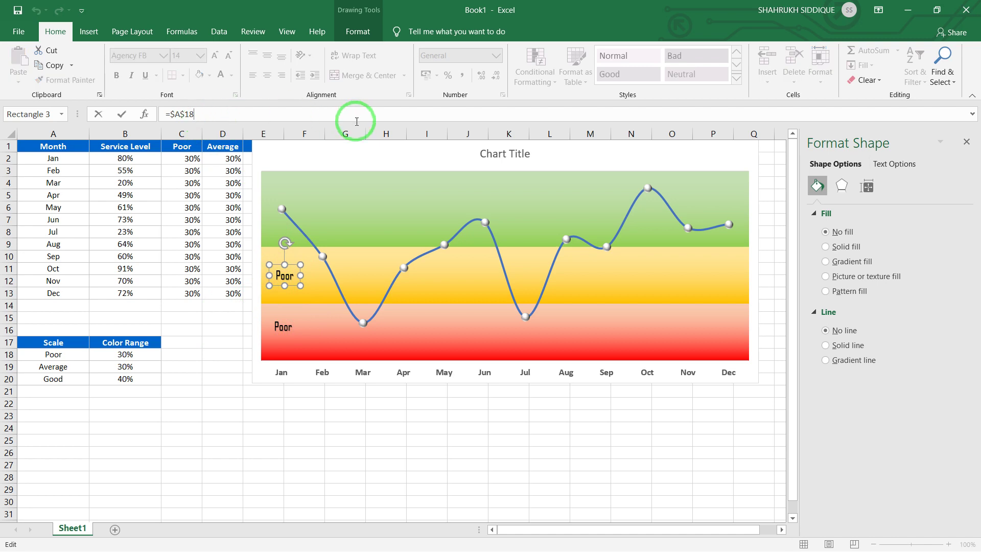
type("9")
key("Return")
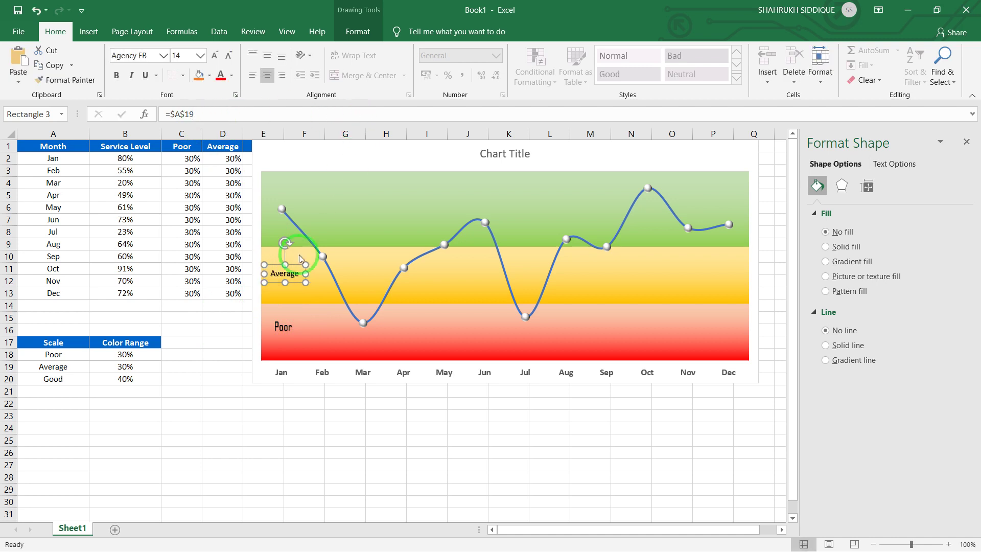
Format the Average label as bold Agency FB at 11 pt.
left_click_drag(294, 264, 295, 265)
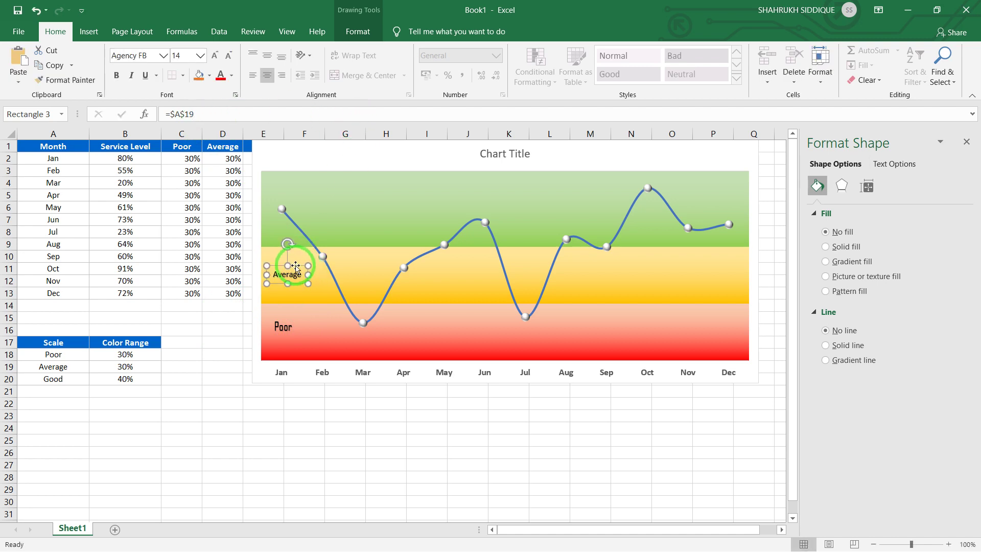
left_click(115, 77)
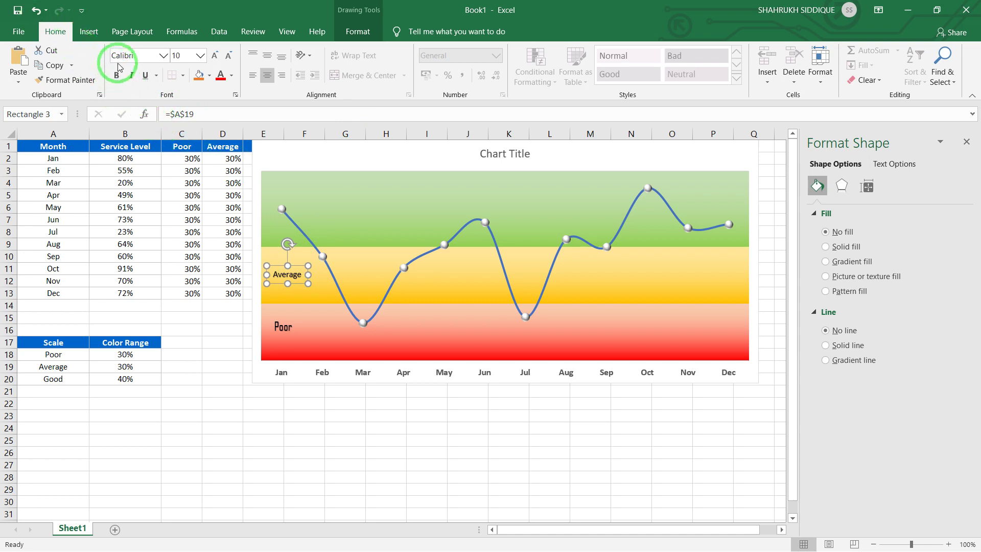
left_click(120, 56)
type("Agency FB")
key("Return")
left_click(121, 77)
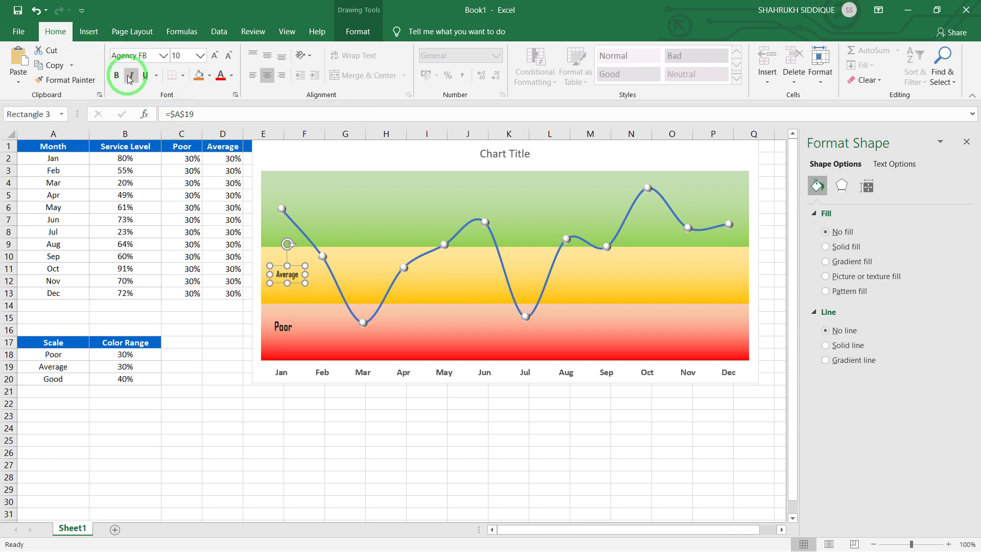
left_click(217, 57)
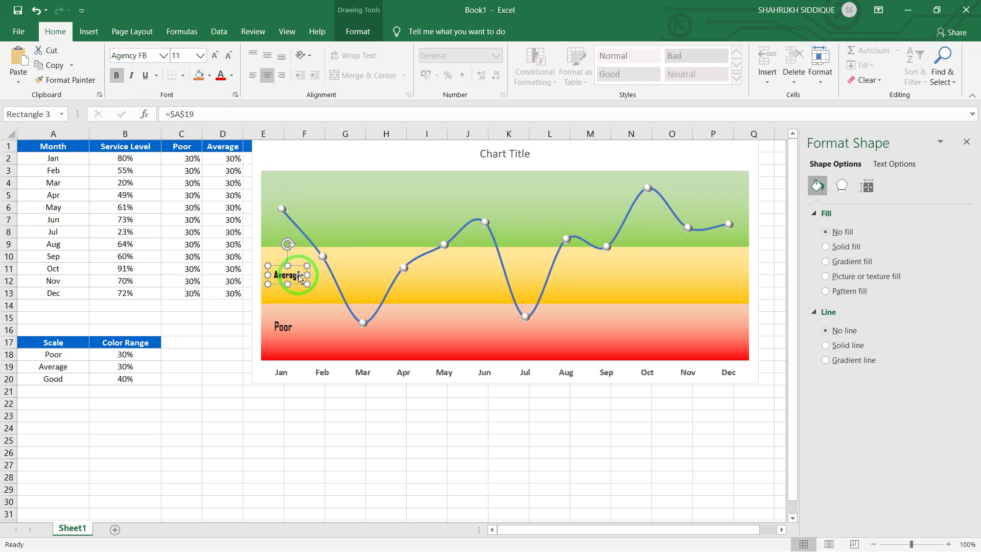
Duplicate the Average label into the green band, linked to A20 showing bold Good.
key("ctrl+d")
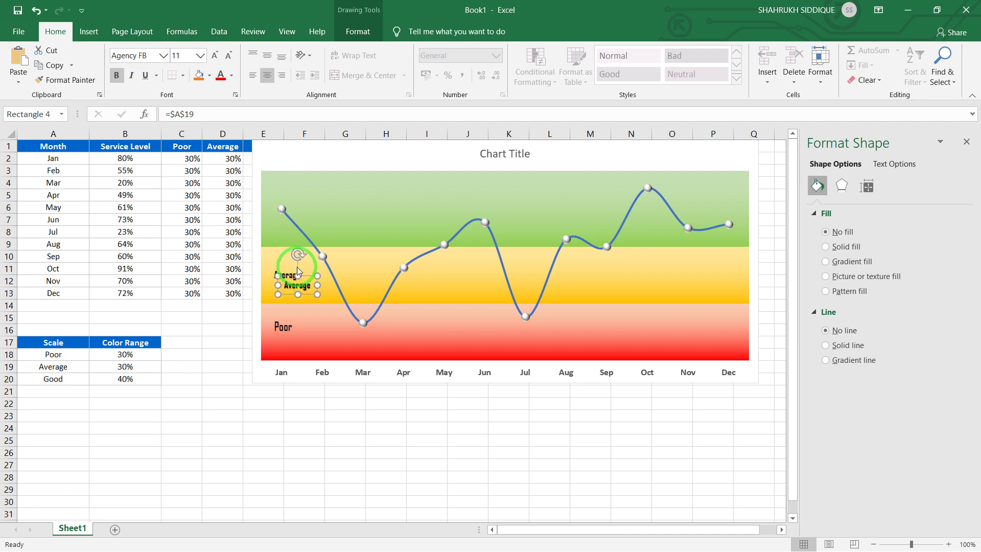
mouse_move(305, 282)
left_mouse_down()
mouse_move(292, 193)
mouse_move(288, 201)
left_mouse_up()
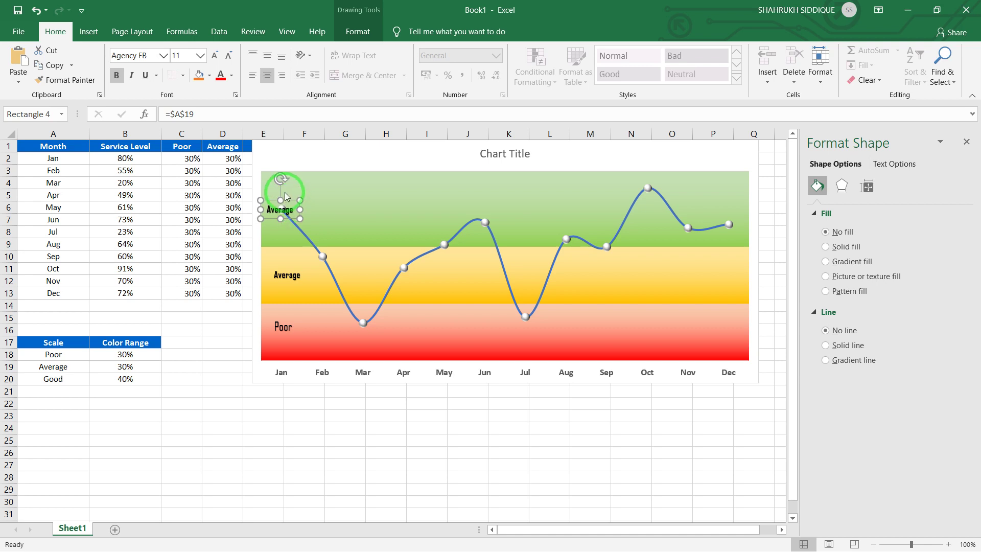
mouse_move(281, 201)
left_click_drag(288, 202, 291, 201)
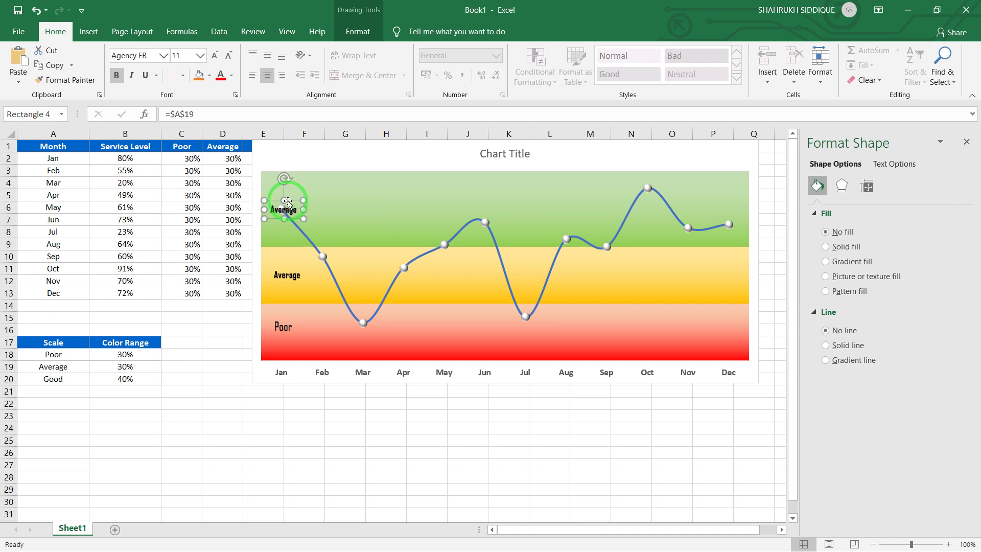
left_click(228, 115)
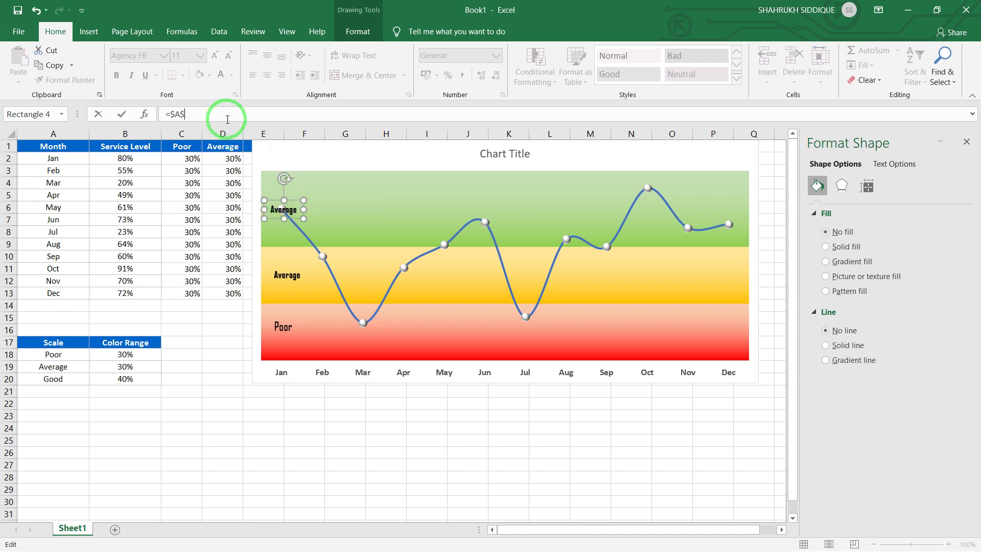
type("20")
left_click(139, 54)
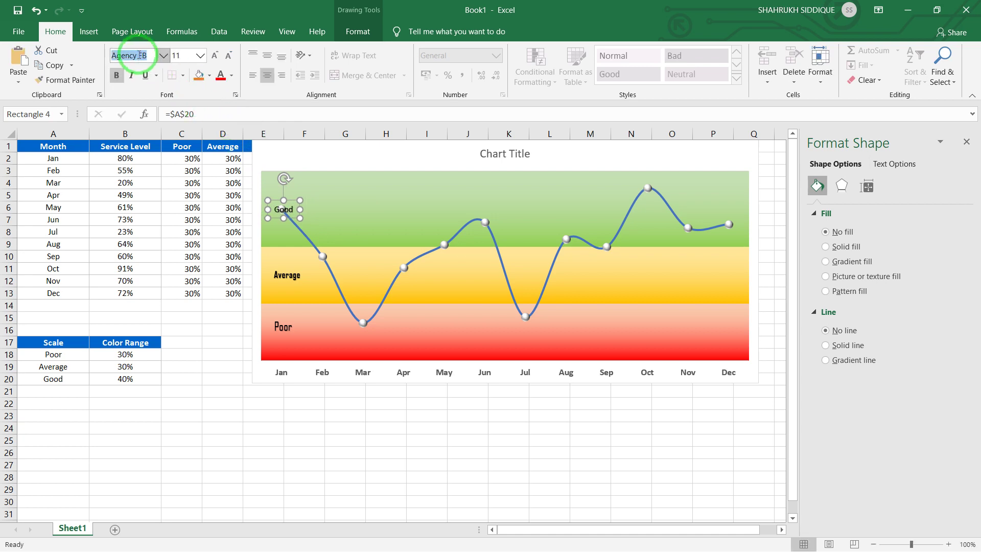
type("A")
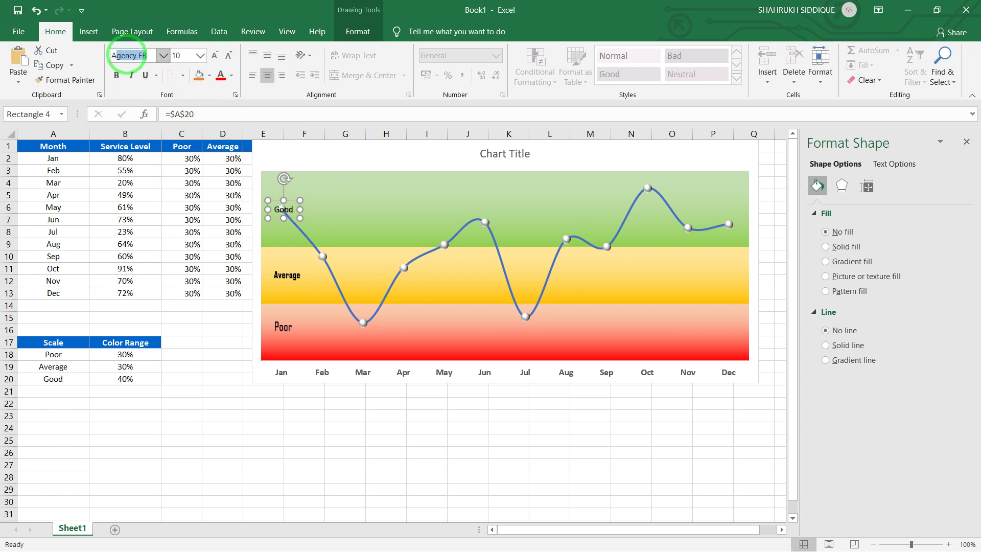
left_click(116, 76)
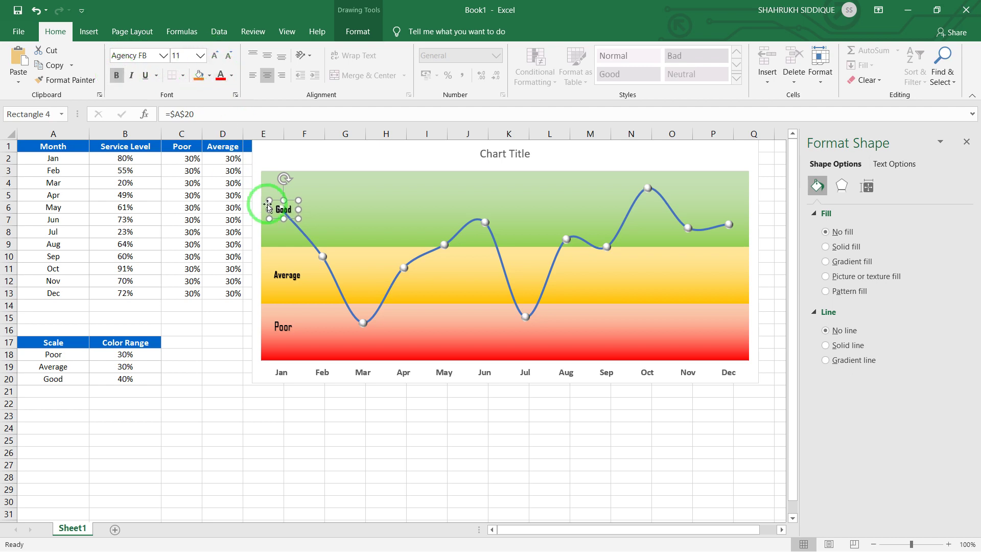
Set the Good label's font colour to black to match the other labels.
left_click(232, 75)
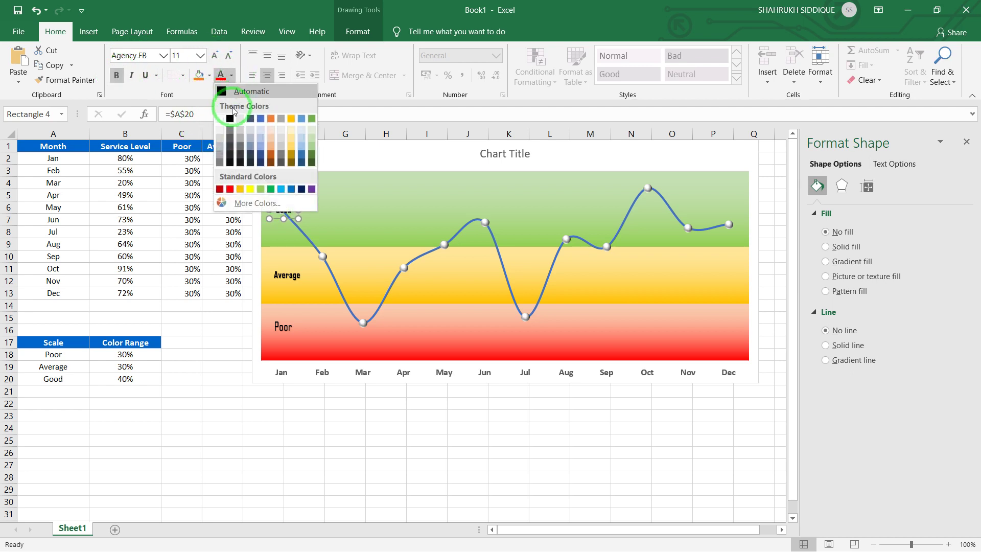
left_click(219, 138)
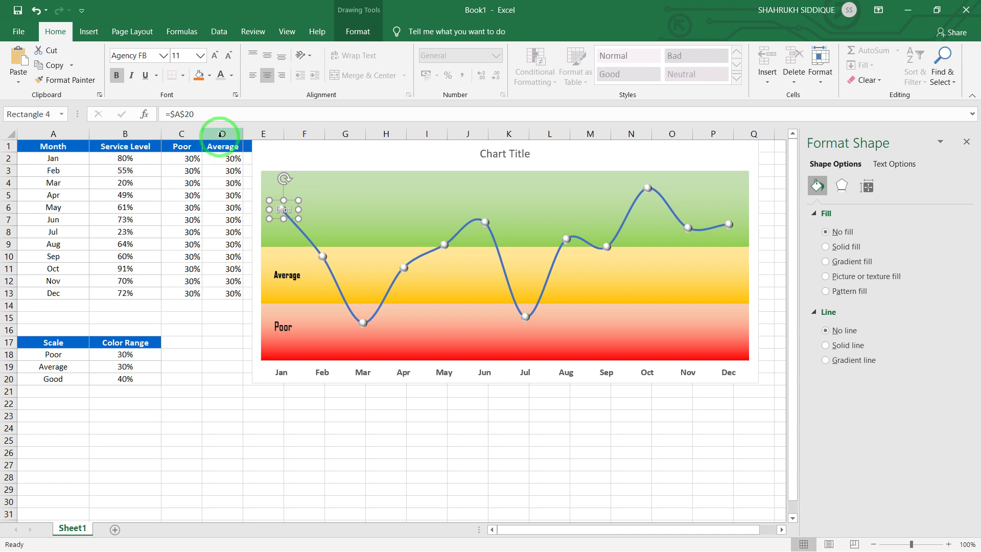
left_click(231, 75)
left_click(219, 161)
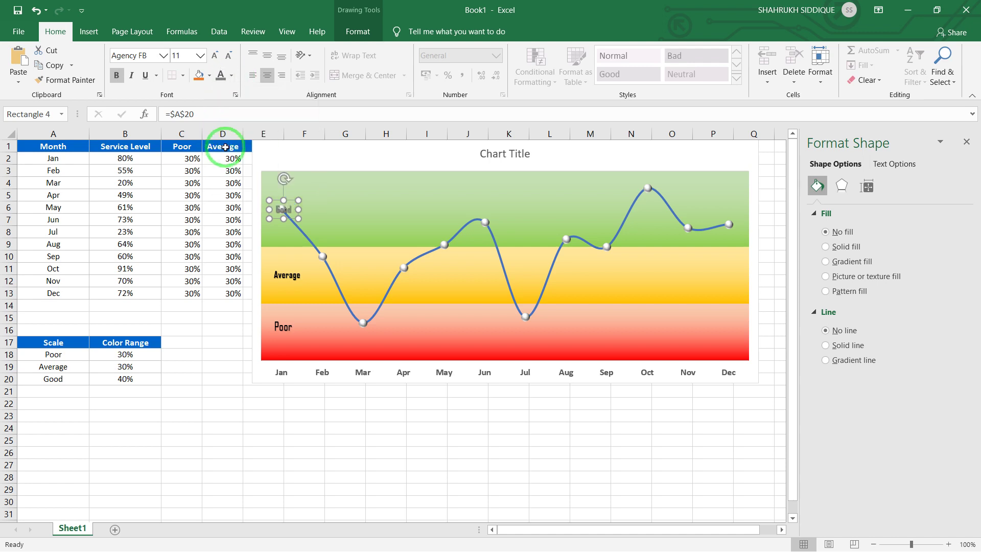
left_click(232, 75)
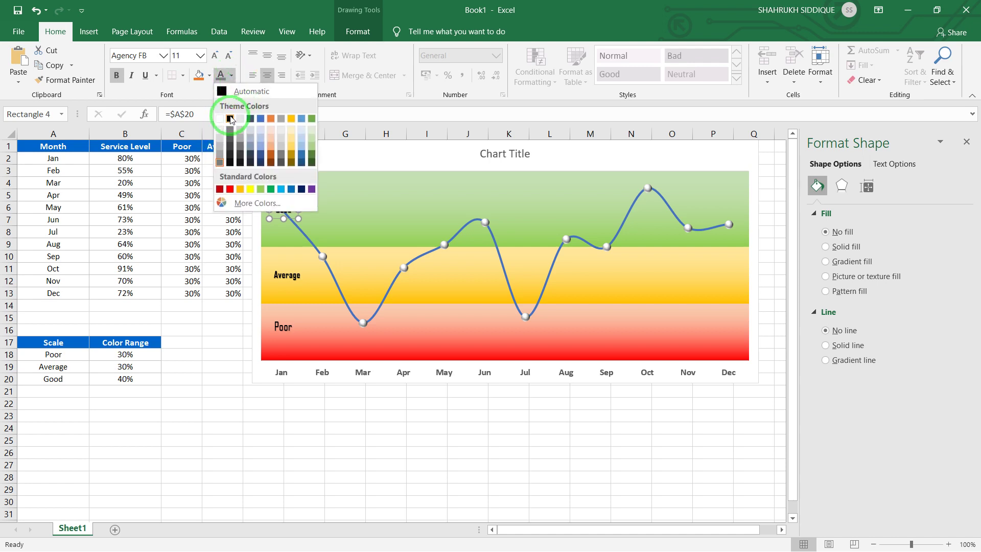
left_click(230, 119)
left_click(200, 365)
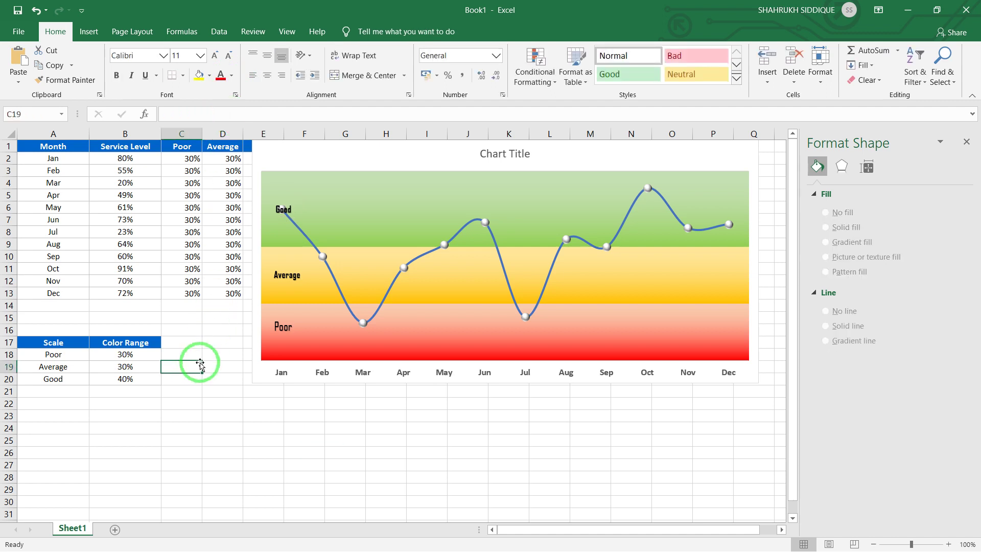
Enter 20% in B2 as January's service level and select the chart title.
left_click(126, 160)
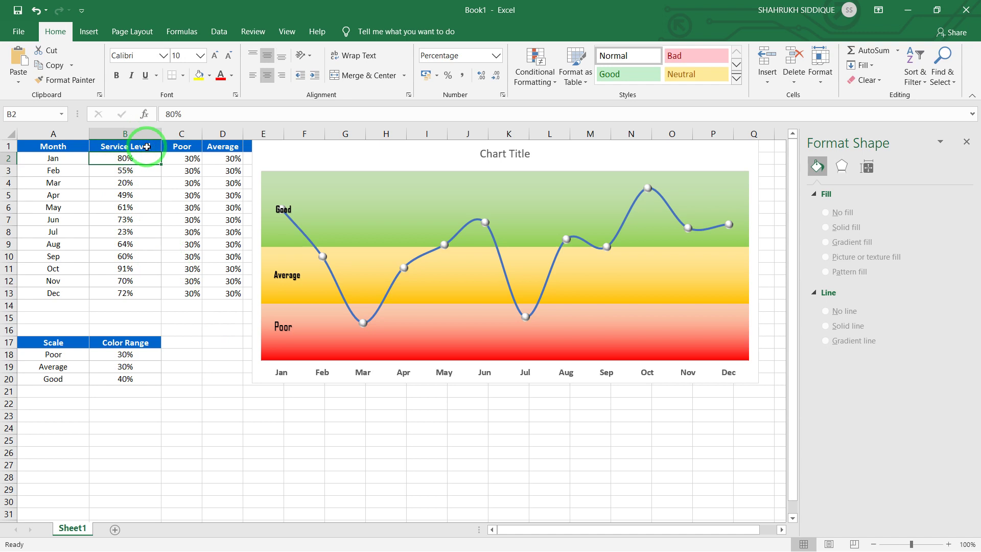
type("20")
key("Return")
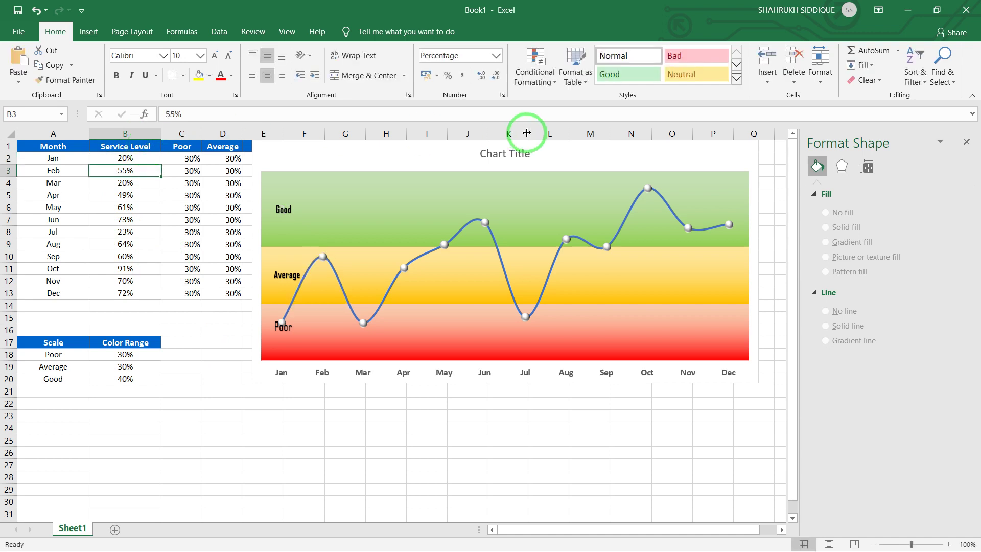
left_click(504, 153)
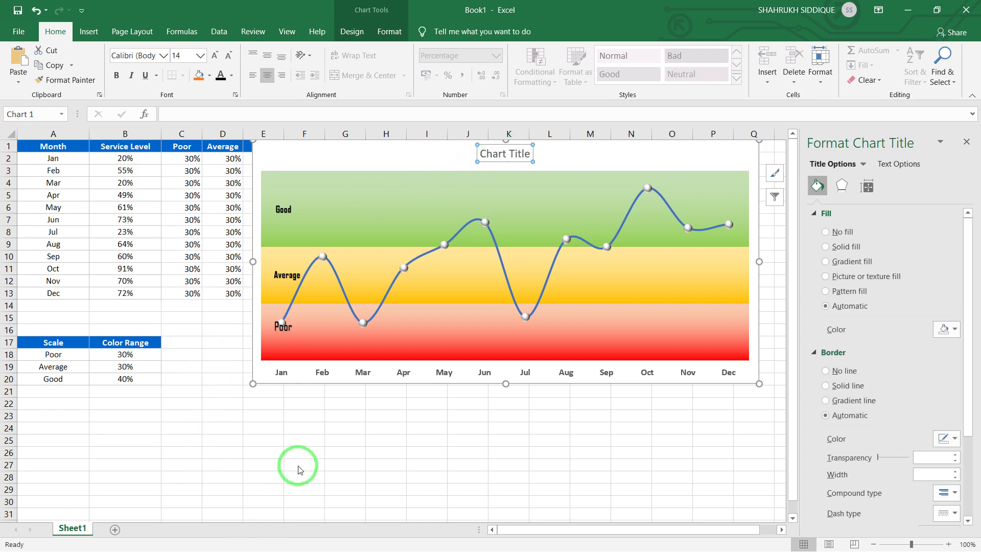
key("alt+Tab")
Copy 'Line Chart with RAG Background' from the example chart and paste it over the placeholder title.
left_click(465, 163)
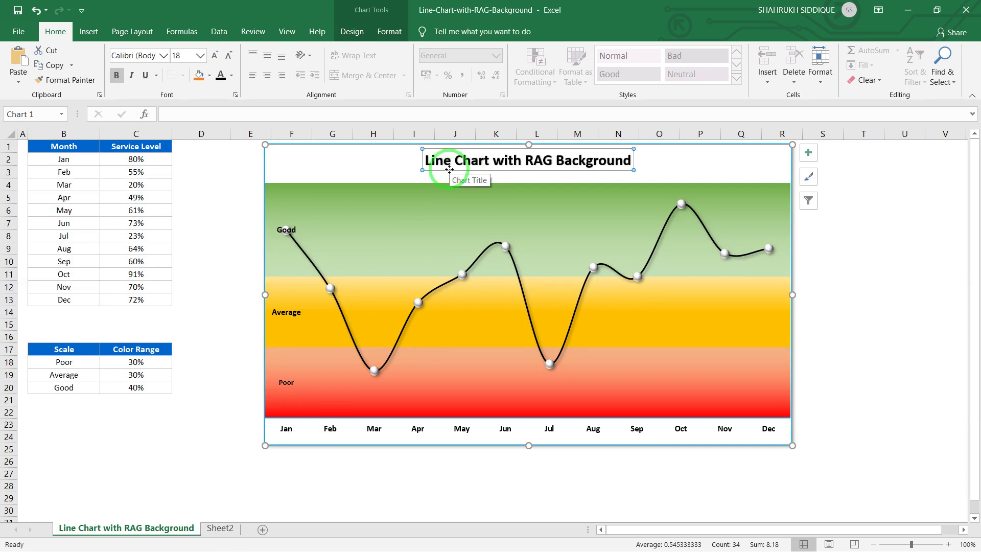
left_click_drag(425, 166, 704, 151)
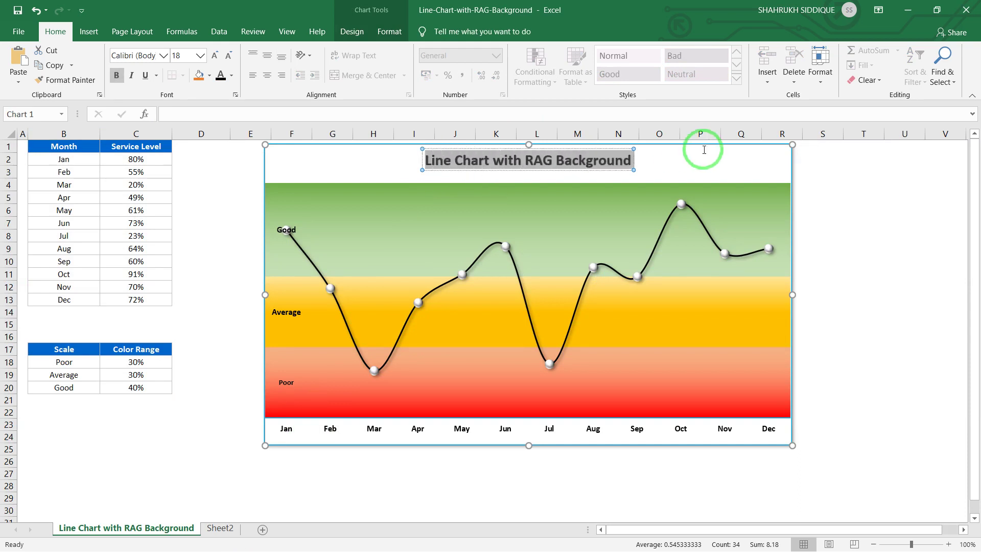
key("alt+Tab")
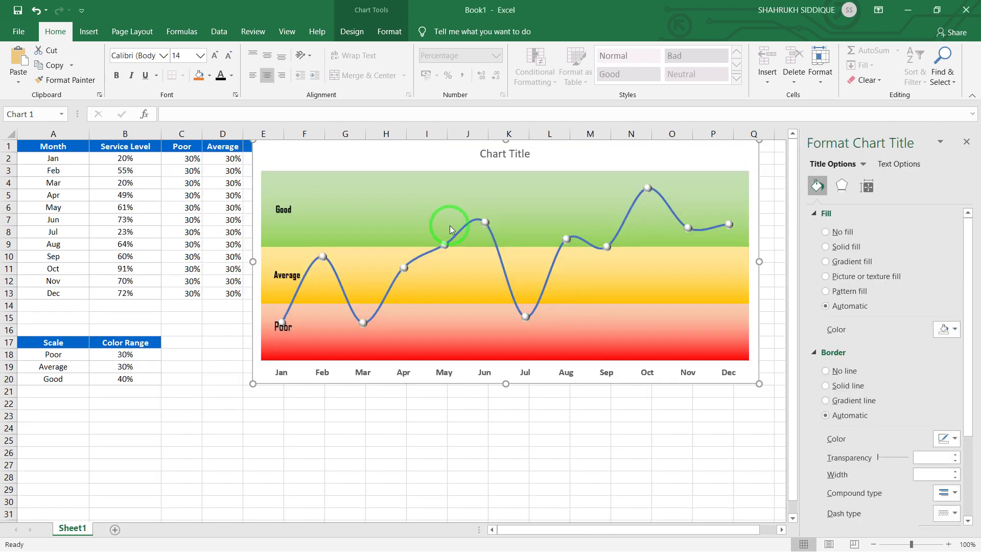
left_click_drag(480, 153, 543, 169)
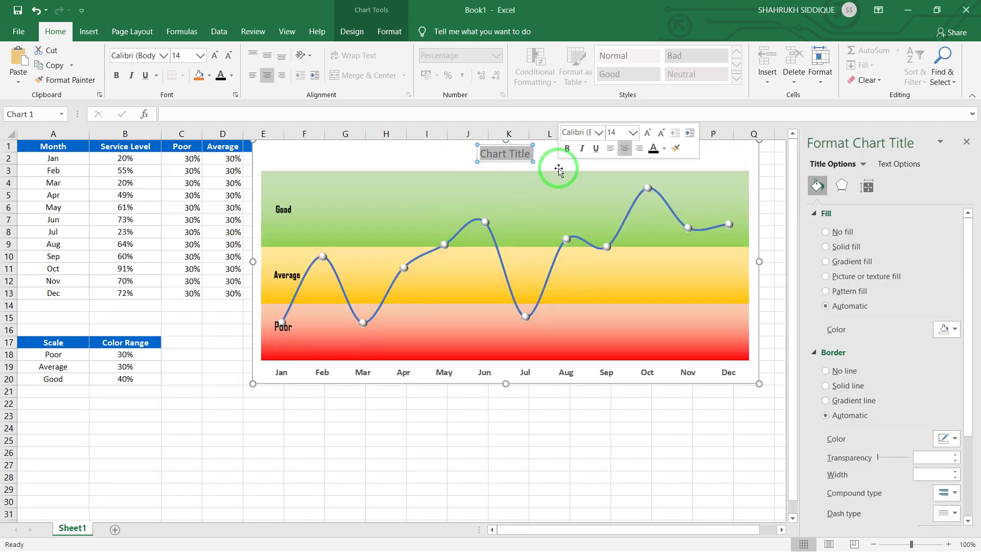
type("Line Chart with RAG Background")
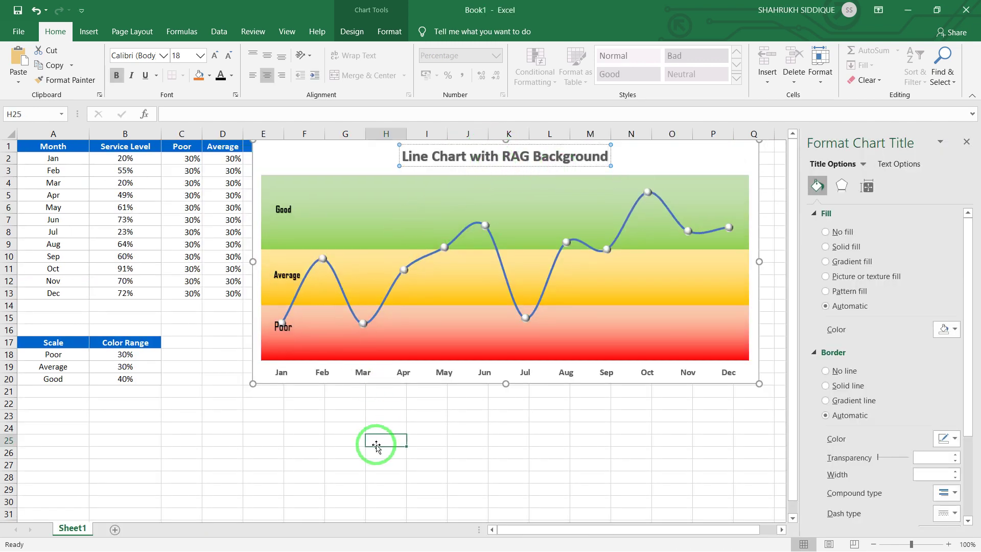
Format the chart title in Agency FB, adjusting its font size to 24 pt.
left_click(384, 440)
left_click(431, 153)
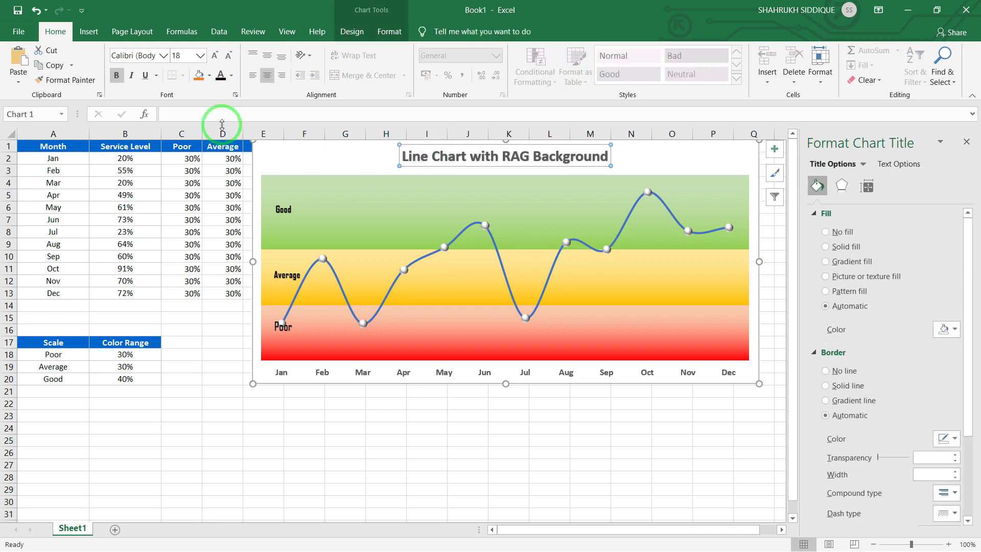
left_click(122, 55)
type("Agency FB")
key("Return")
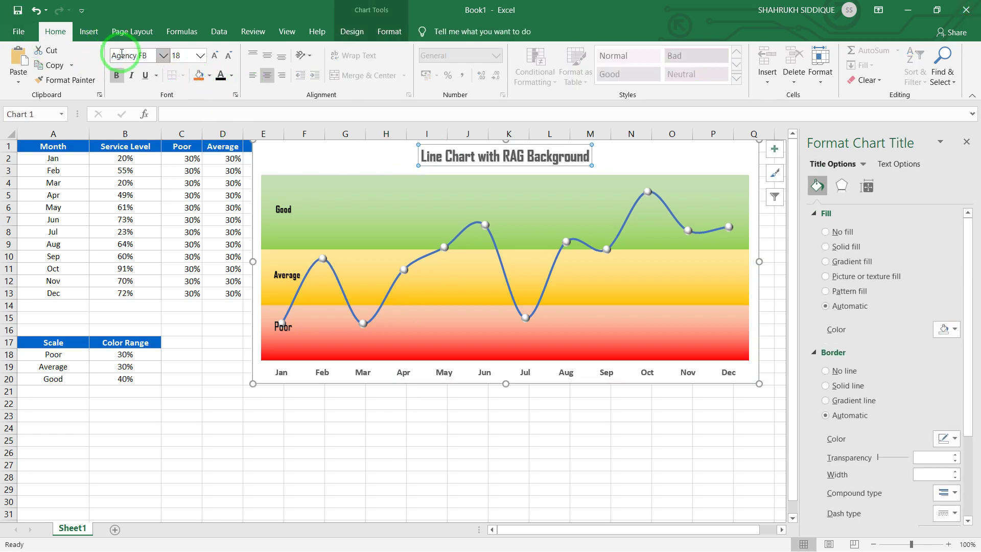
left_click(214, 55)
left_click(213, 55)
left_click(214, 56)
left_click(214, 55)
left_click(214, 55)
left_click(214, 56)
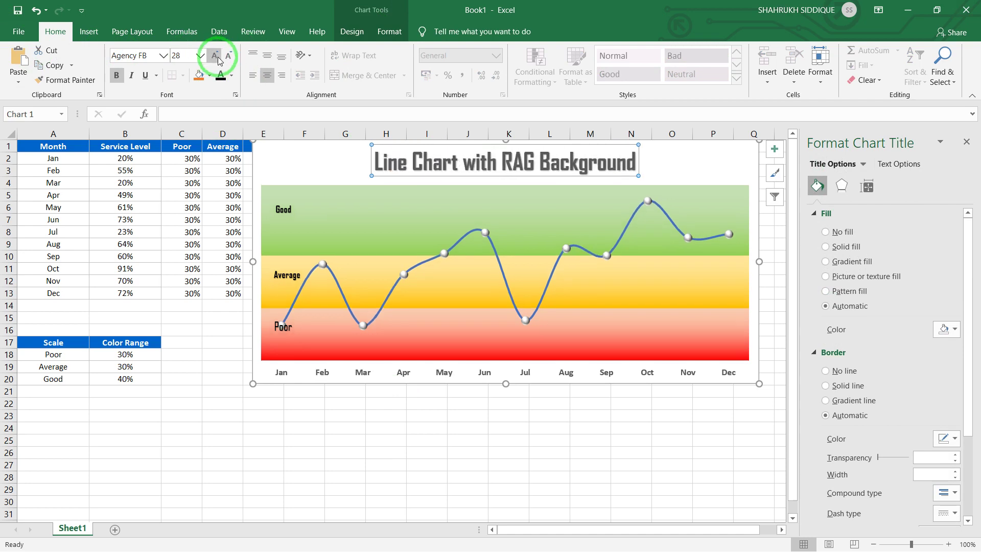
left_click(230, 56)
left_click(230, 56)
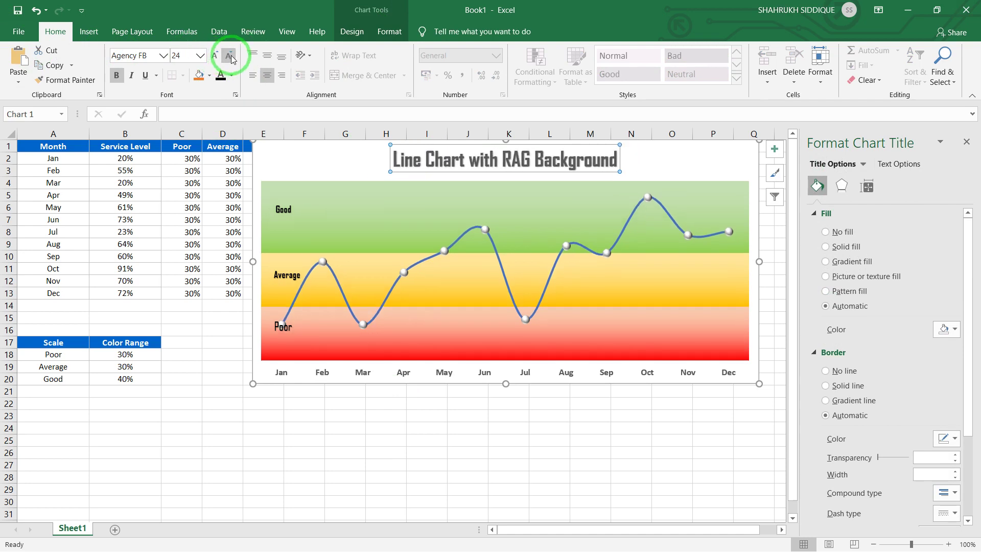
Fill the chart title text with black and review the text outline colours.
left_click(391, 36)
left_click(684, 50)
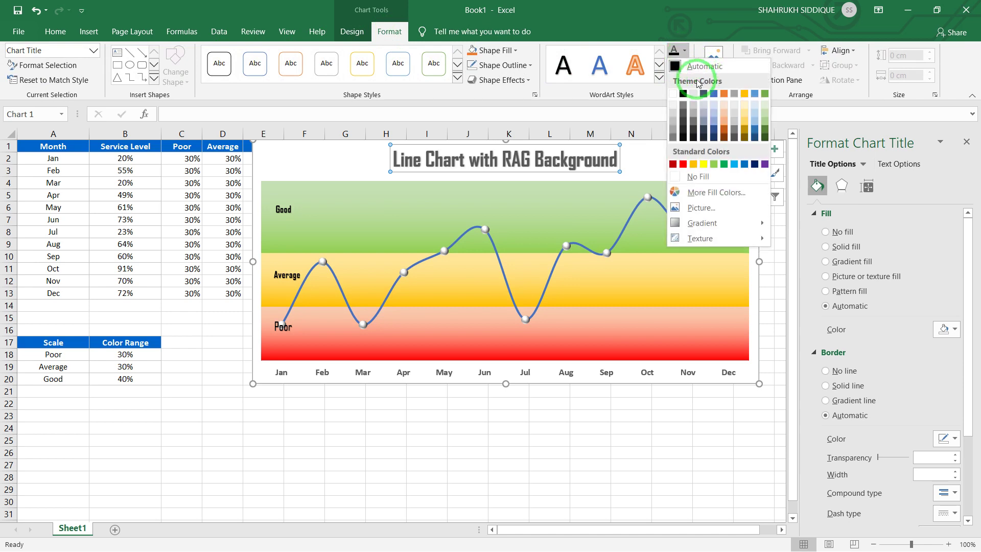
left_click(685, 93)
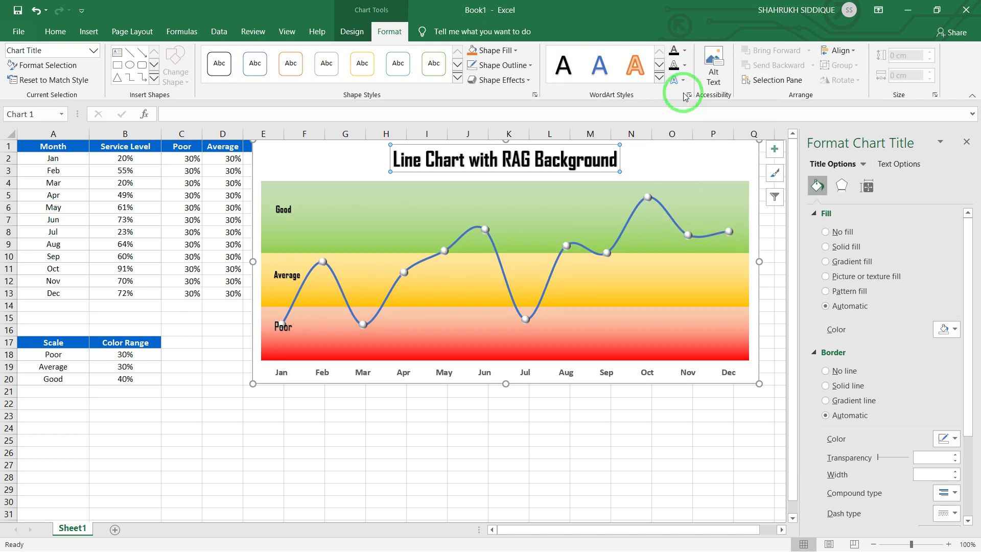
left_click(685, 65)
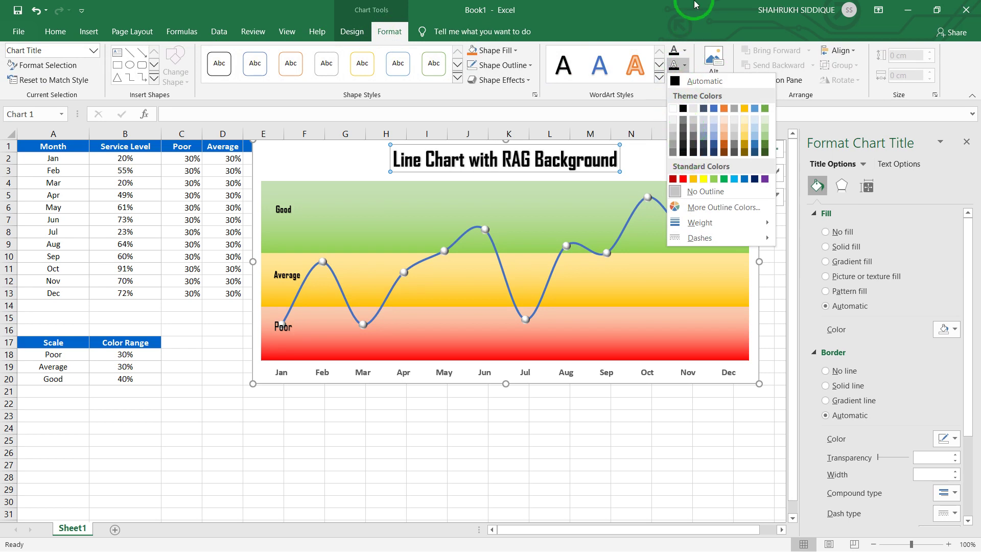
left_click(690, 152)
Give the title an outer shadow and close the Format Shape pane.
left_click(683, 81)
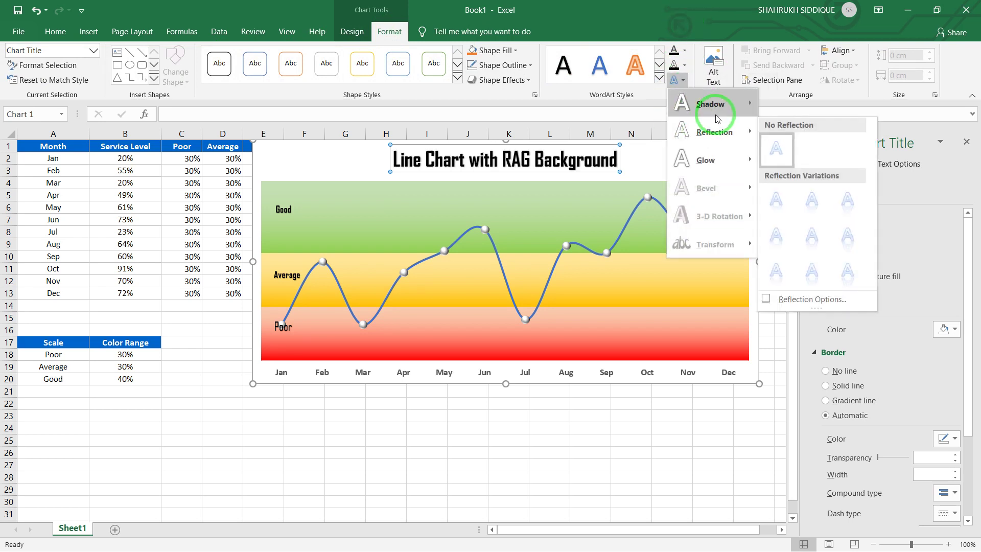
mouse_move(710, 103)
left_click(778, 173)
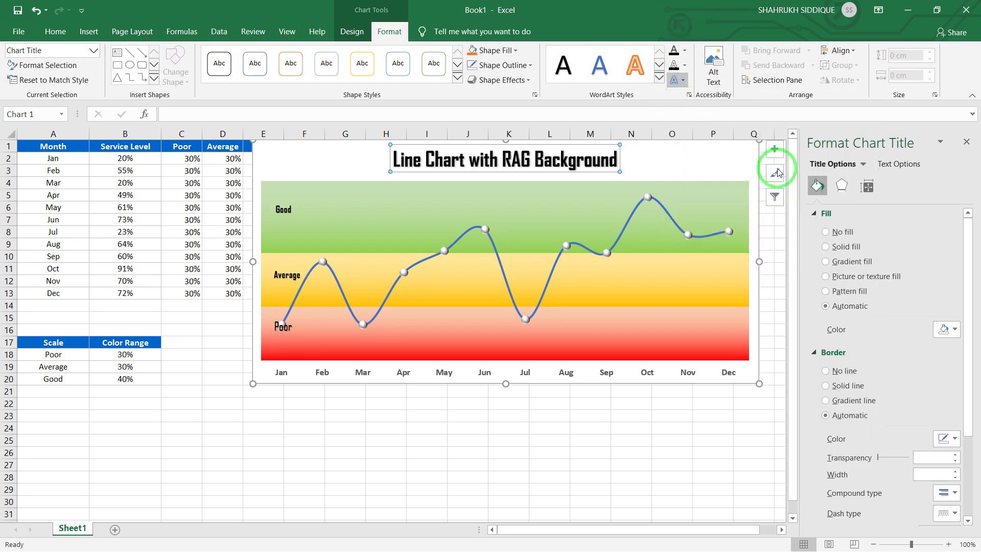
left_click(505, 452)
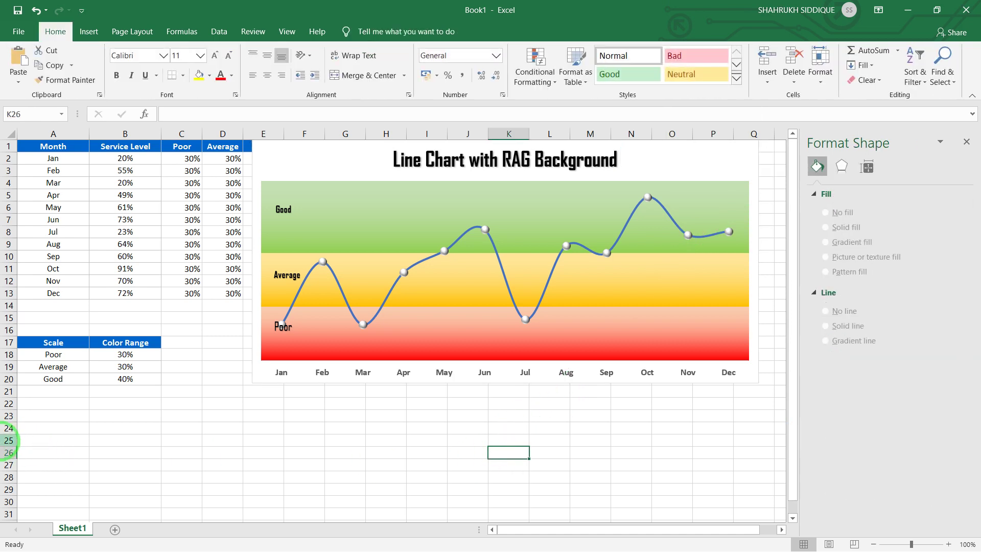
left_click(968, 142)
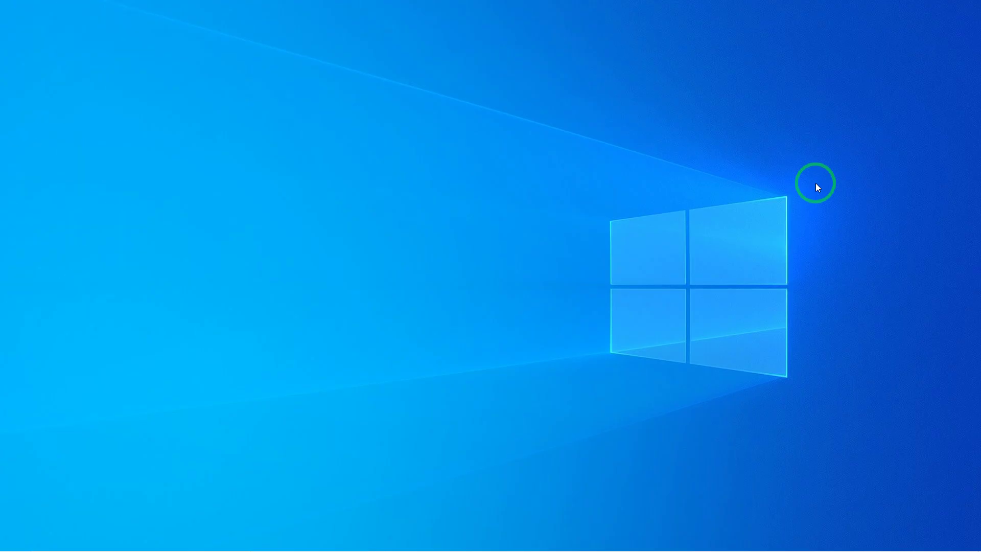
Bring up the screen recorder's controls from the taskbar.
left_click(809, 539)
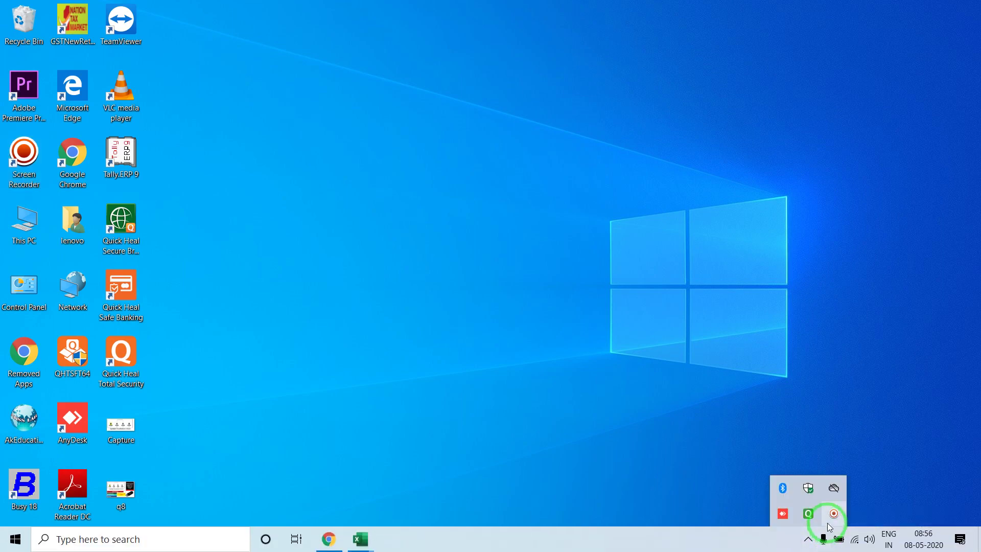